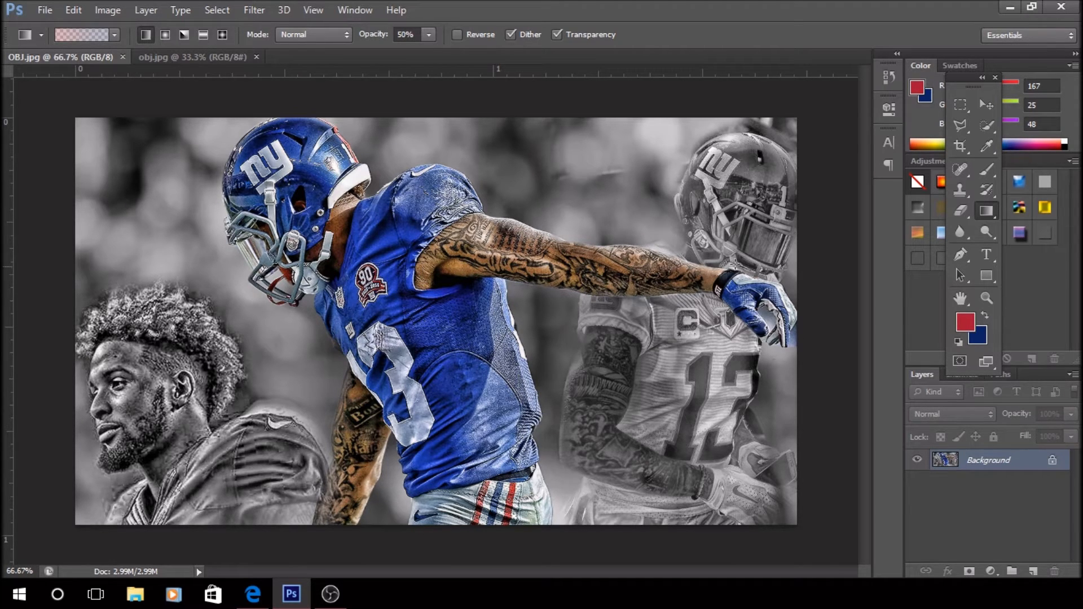
Switch to the obj.jpg image and open the Topaz Adjust 5 filter
{"action": "left_click", "coordinate": [184, 60]}
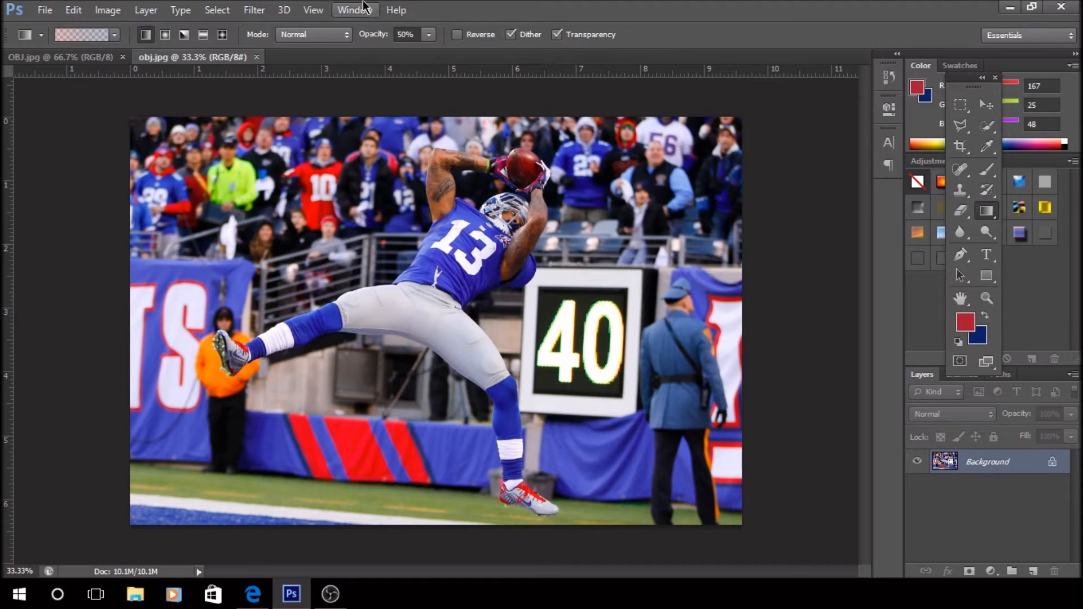
{"action": "left_click", "coordinate": [254, 10]}
{"action": "mouse_move", "coordinate": [262, 257]}
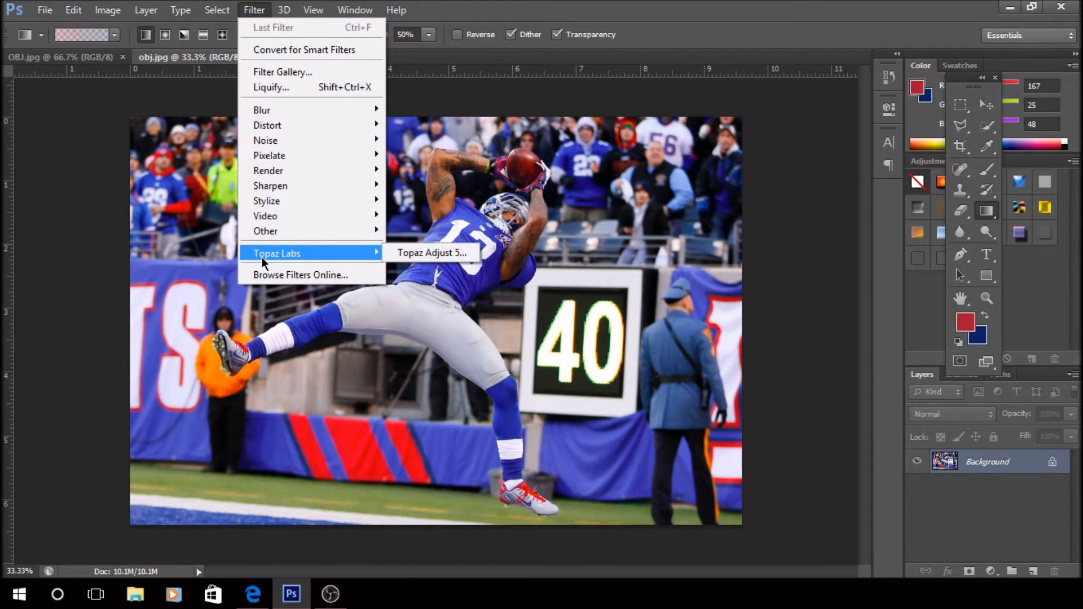
{"action": "left_click", "coordinate": [402, 250]}
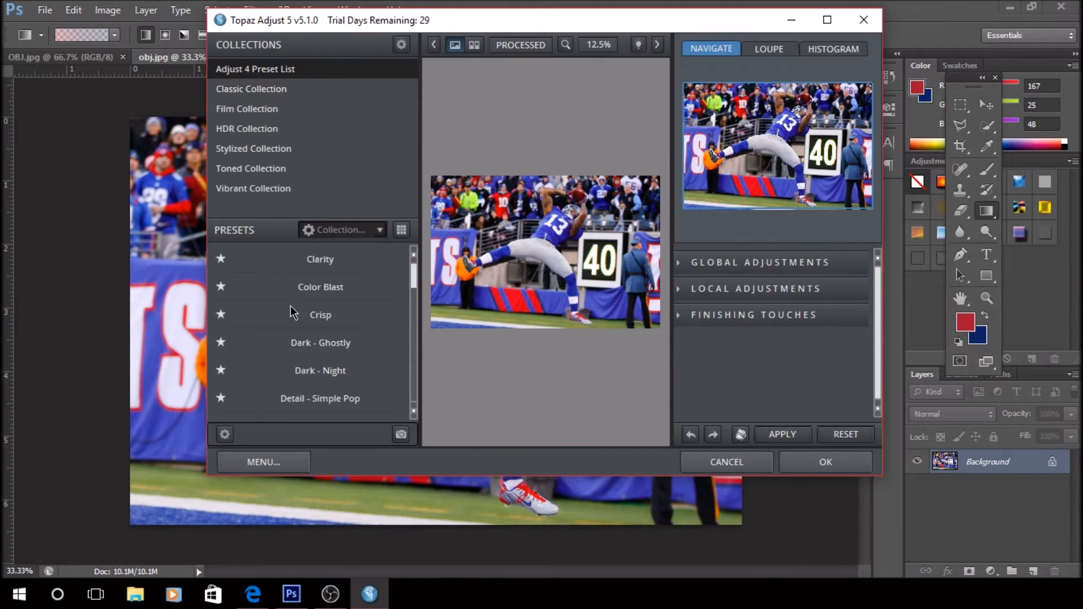
Apply the Psychedelic preset from the Adjust 4 Preset List to the image
{"action": "scroll", "coordinate": [293, 361], "scroll_direction": "down", "scroll_amount": 10}
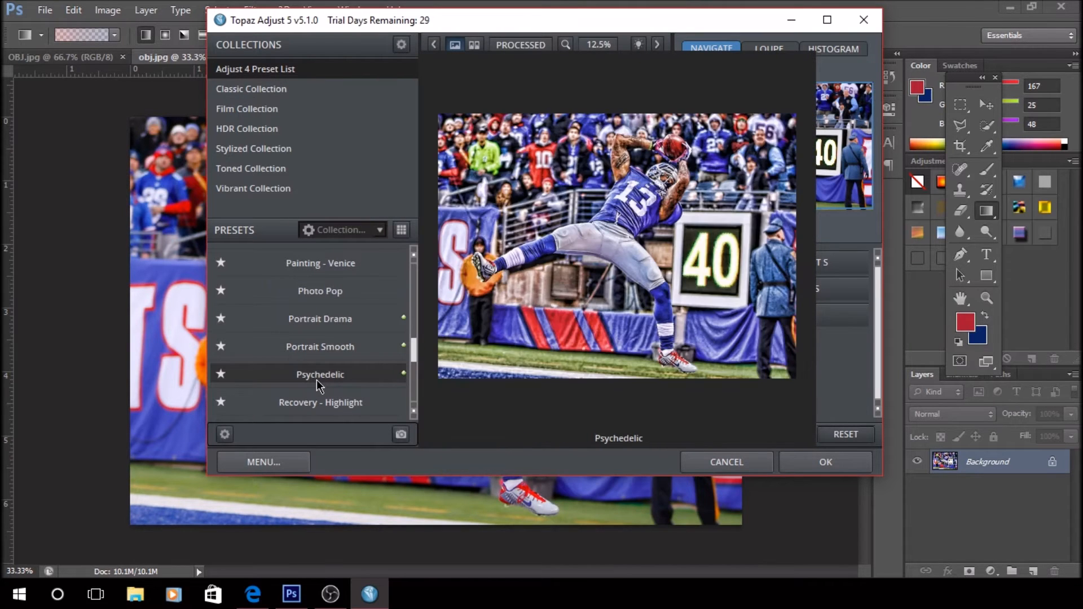
{"action": "left_click", "coordinate": [316, 376]}
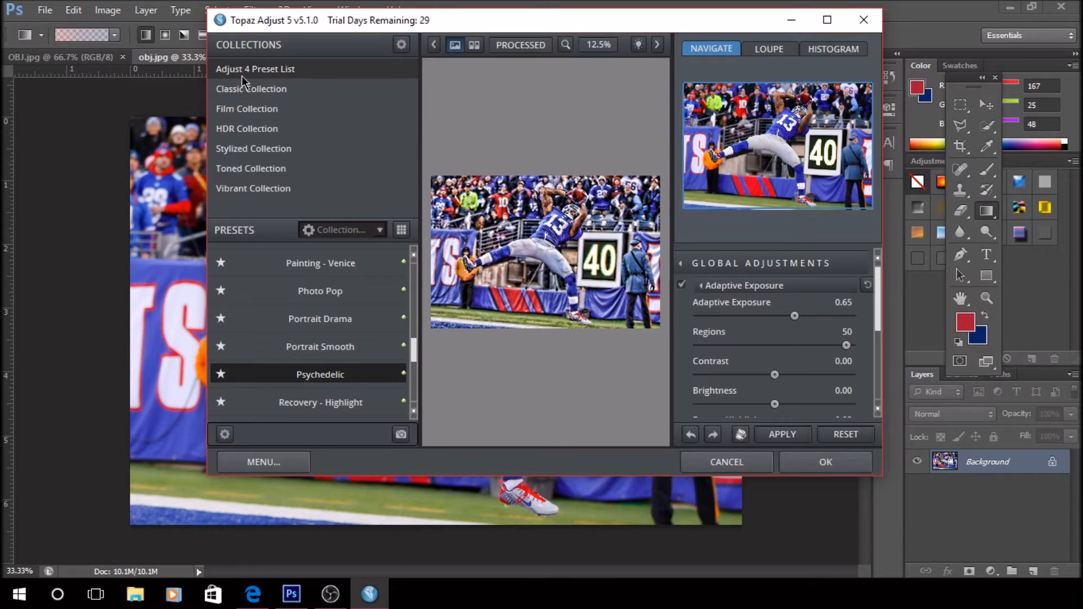
{"action": "scroll", "coordinate": [350, 369], "scroll_direction": "up", "scroll_amount": 3}
{"action": "scroll", "coordinate": [262, 388], "scroll_direction": "down", "scroll_amount": 4}
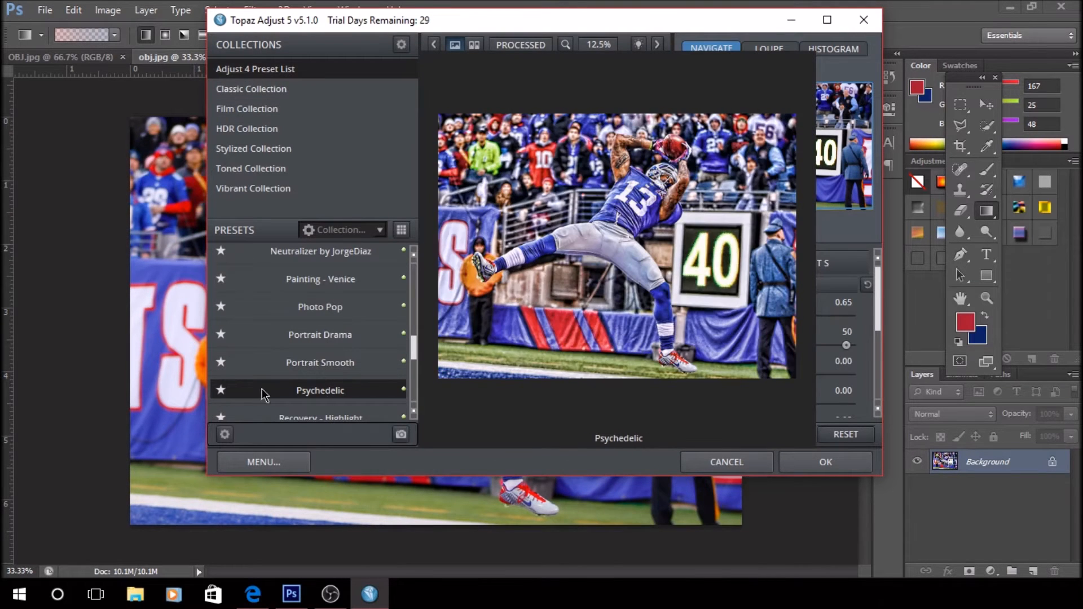
{"action": "left_click", "coordinate": [314, 395]}
{"action": "left_click", "coordinate": [781, 434]}
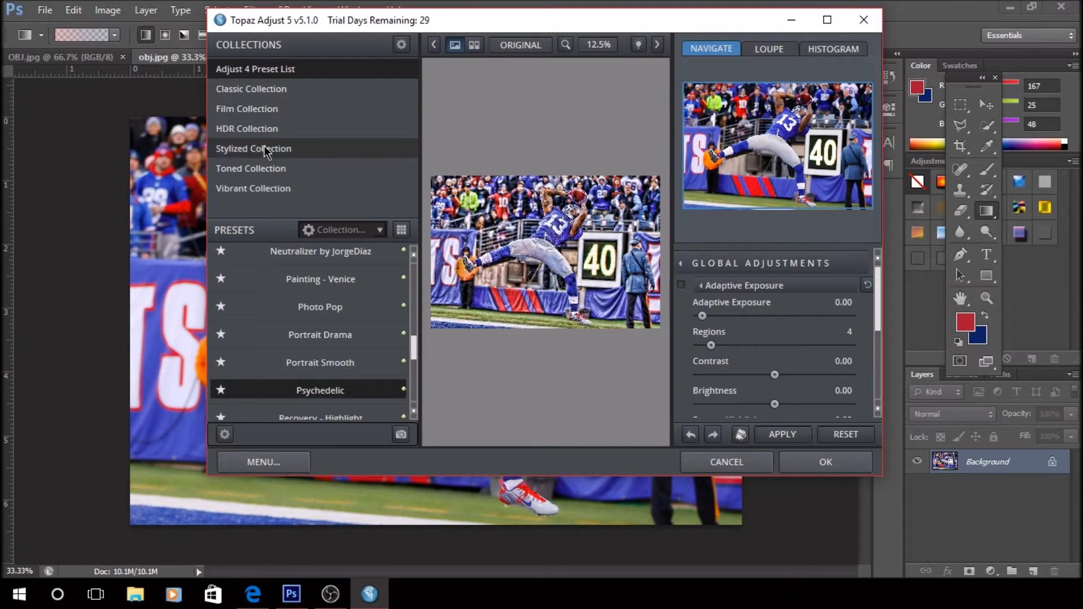
Choose the Light Pop Smooth preset from the HDR Collection and accept the filter result
{"action": "left_click", "coordinate": [256, 130]}
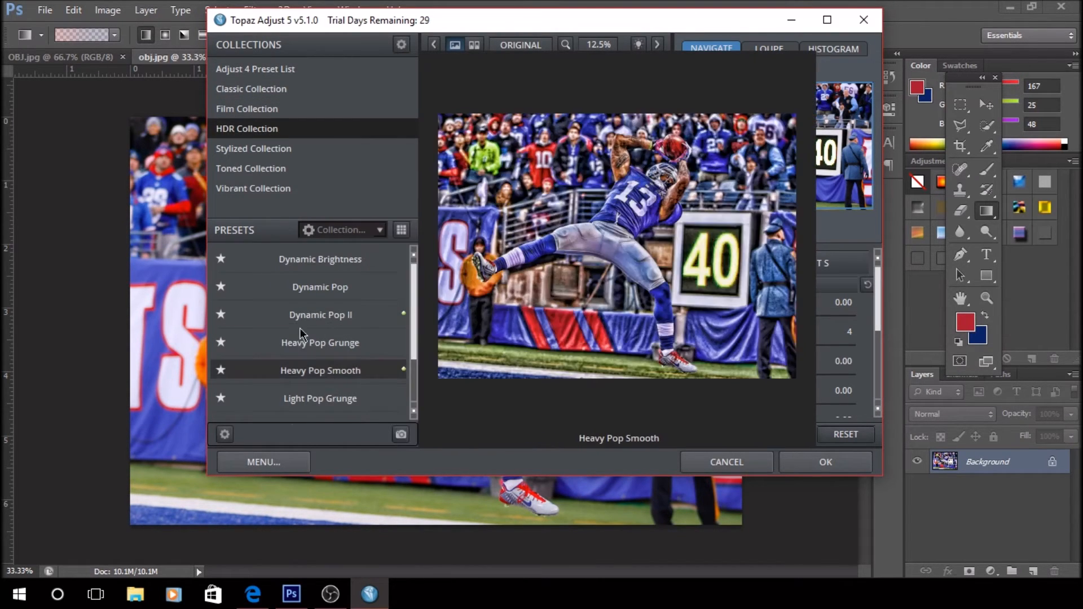
{"action": "scroll", "coordinate": [340, 350], "scroll_direction": "down", "scroll_amount": 3}
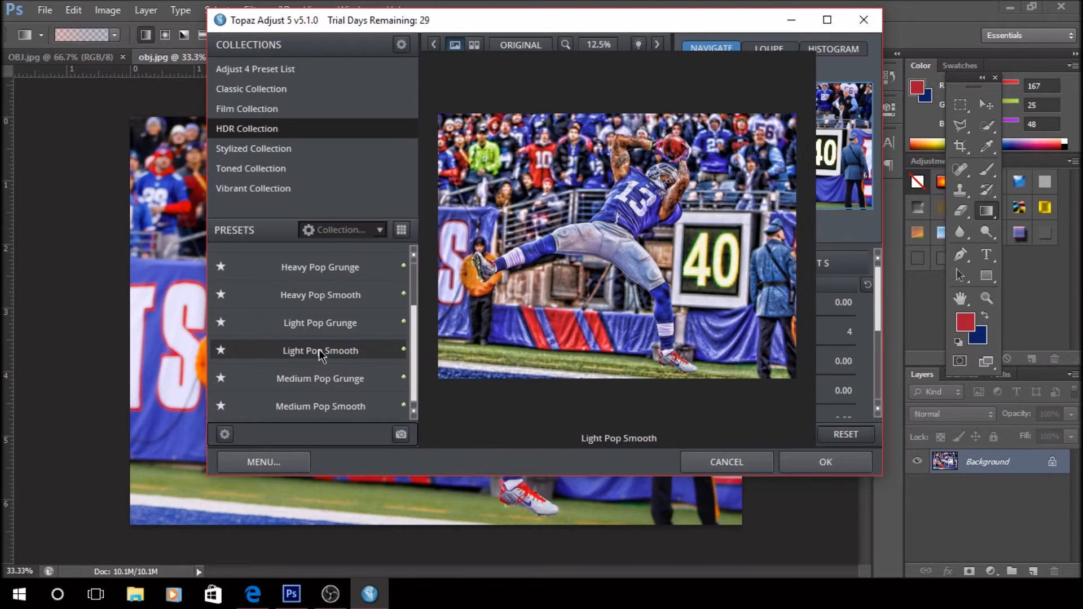
{"action": "left_click", "coordinate": [319, 349]}
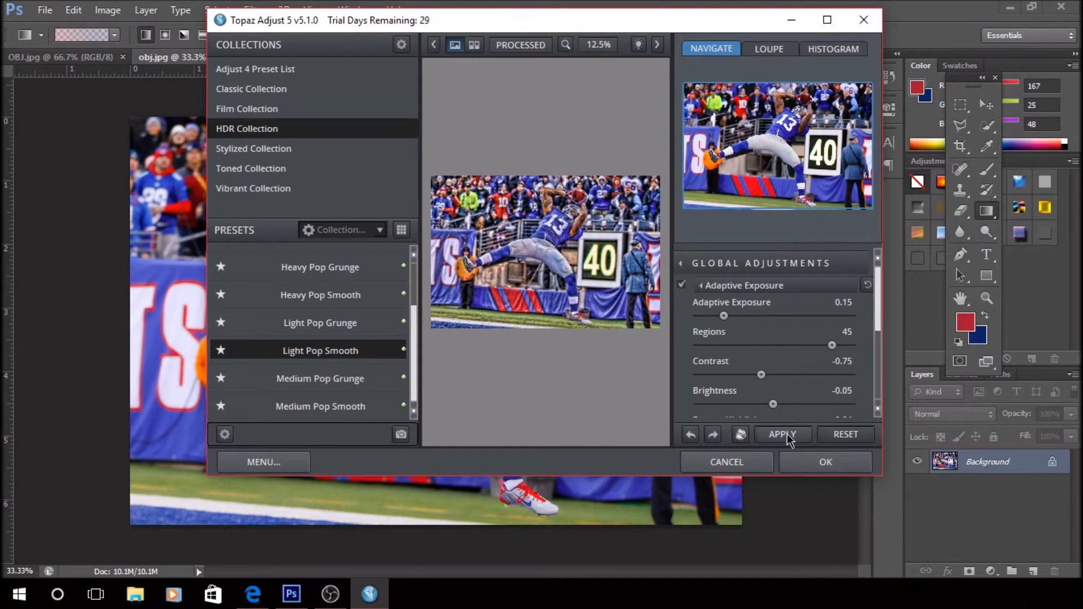
{"action": "left_click", "coordinate": [827, 461]}
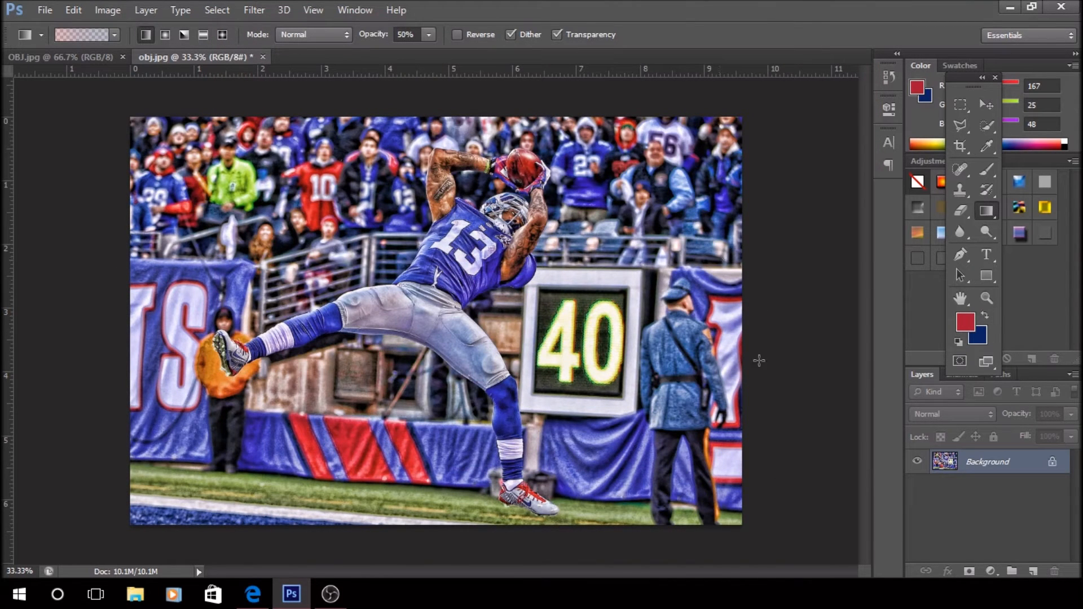
Duplicate the Background layer and delete the original Background layer
{"action": "left_click", "coordinate": [986, 125]}
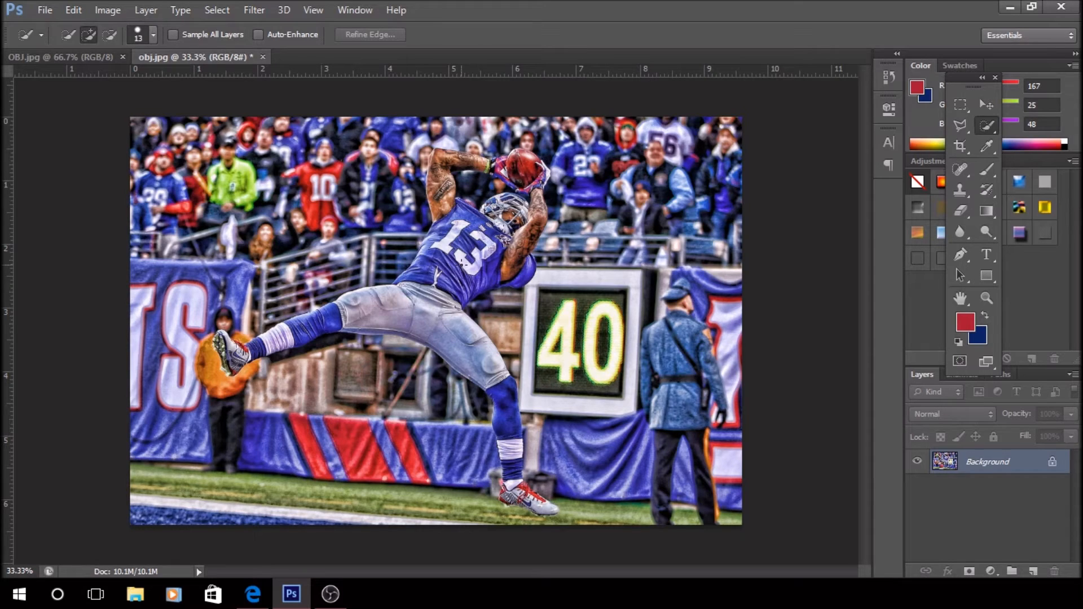
{"action": "right_click", "coordinate": [980, 451]}
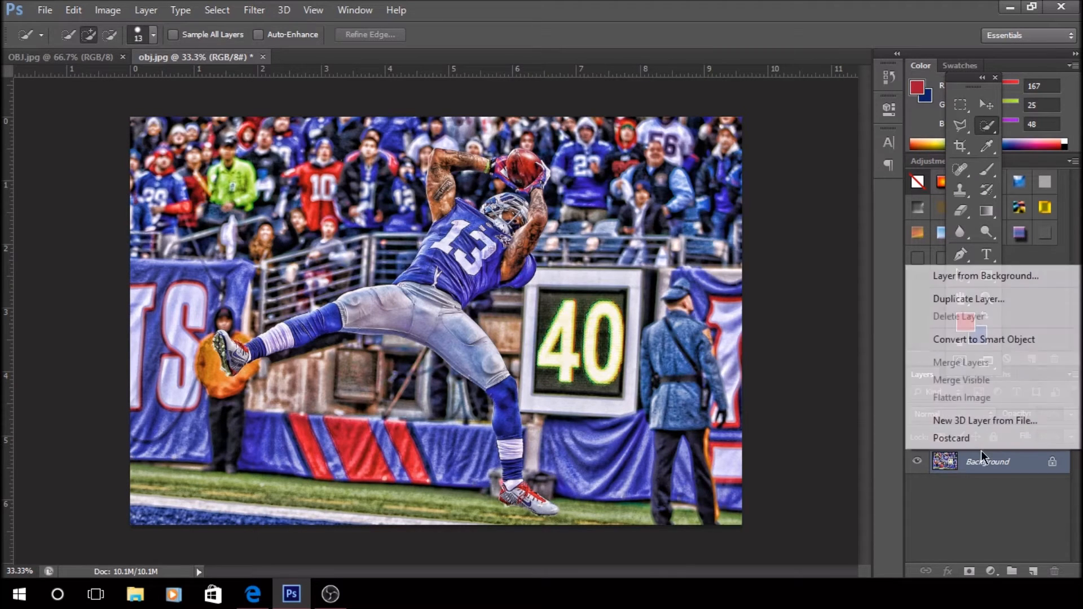
{"action": "right_click", "coordinate": [991, 462]}
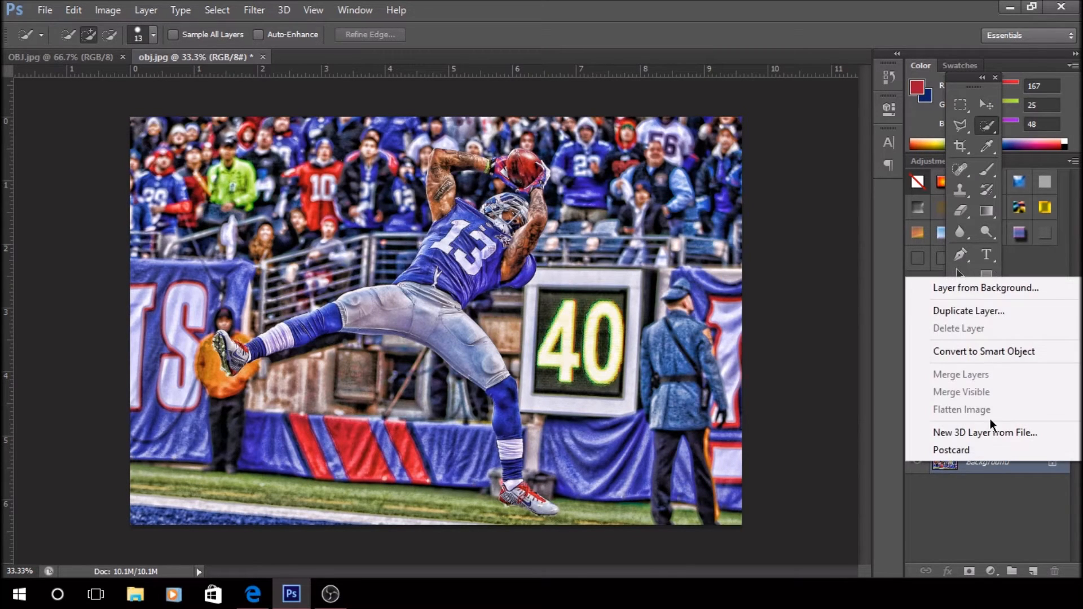
{"action": "left_click", "coordinate": [974, 312]}
{"action": "key", "text": "Return"}
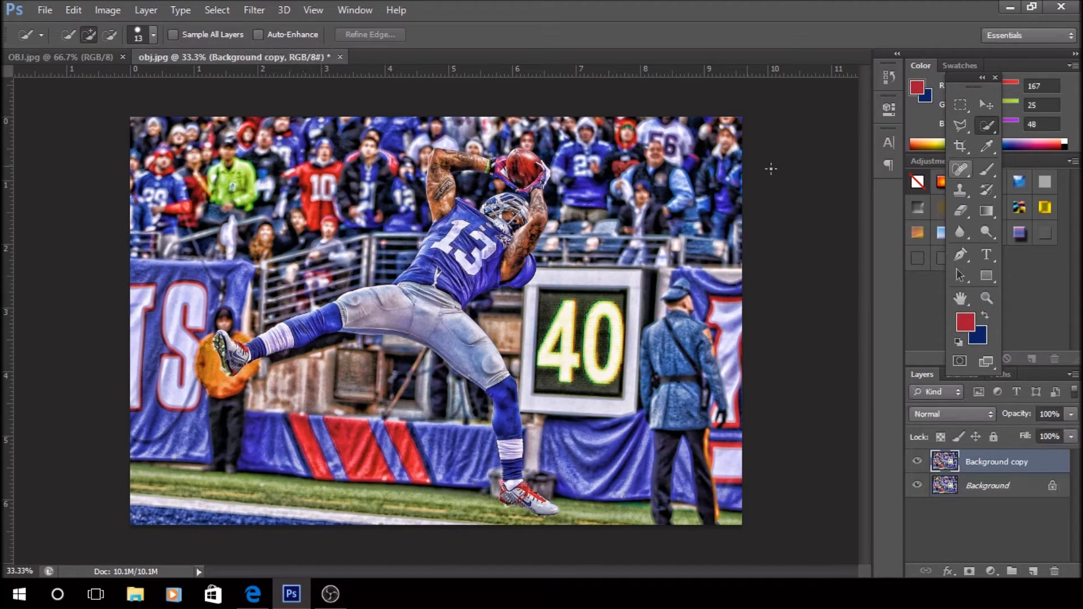
{"action": "left_click", "coordinate": [1010, 483]}
{"action": "right_click", "coordinate": [999, 483]}
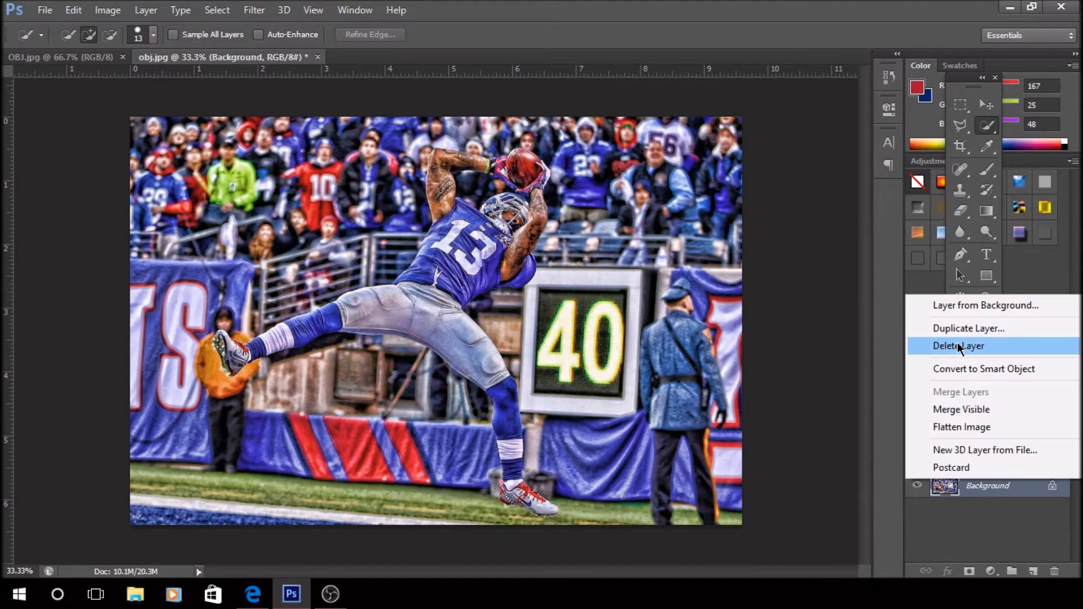
{"action": "left_click", "coordinate": [956, 345]}
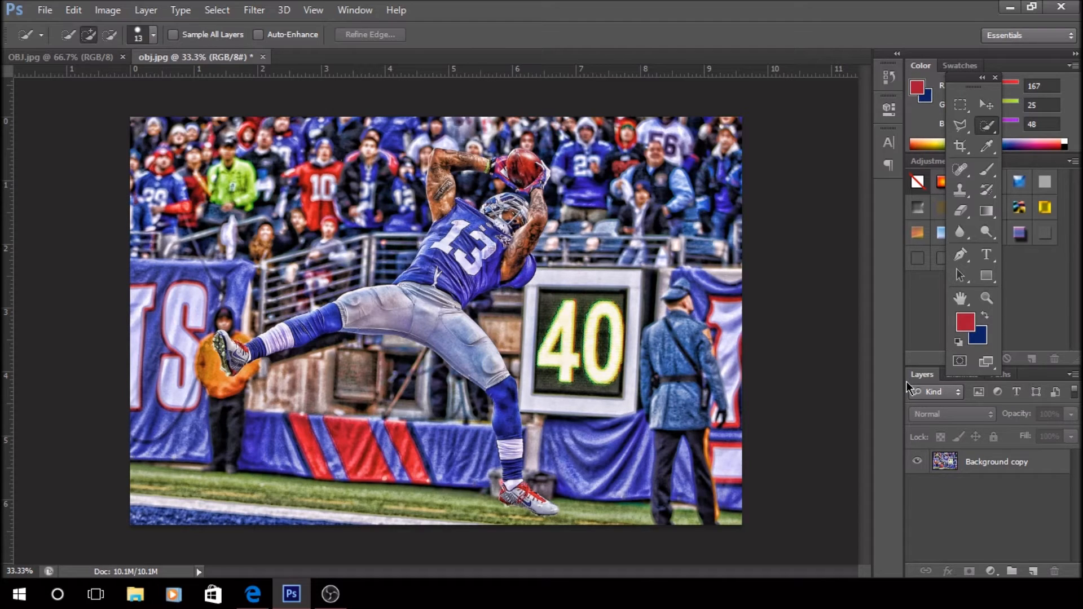
{"action": "left_click", "coordinate": [1023, 454]}
{"action": "right_click", "coordinate": [1023, 452]}
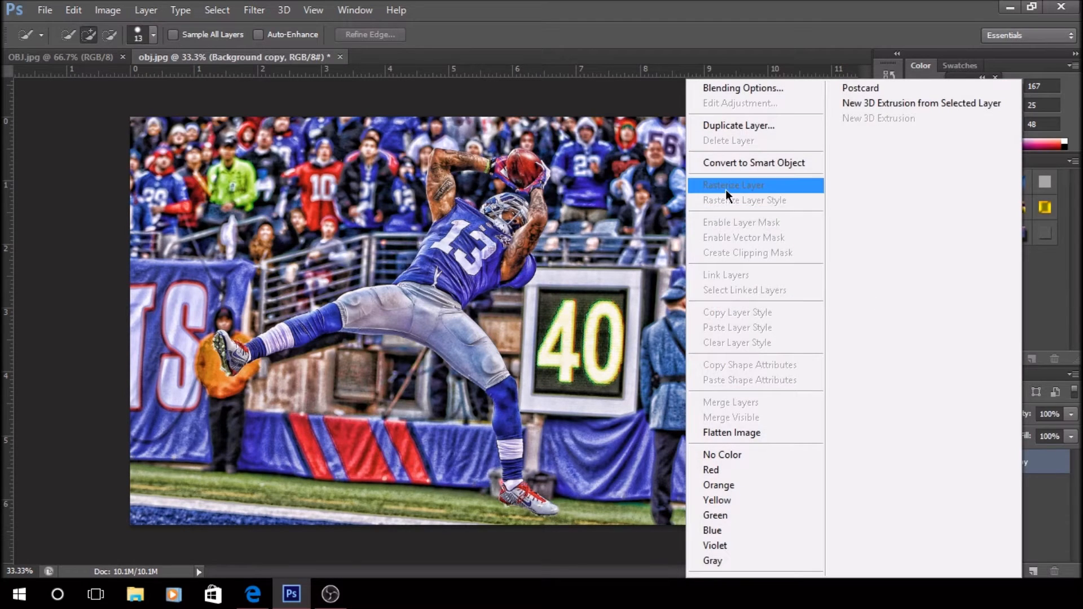
{"action": "left_click", "coordinate": [445, 251]}
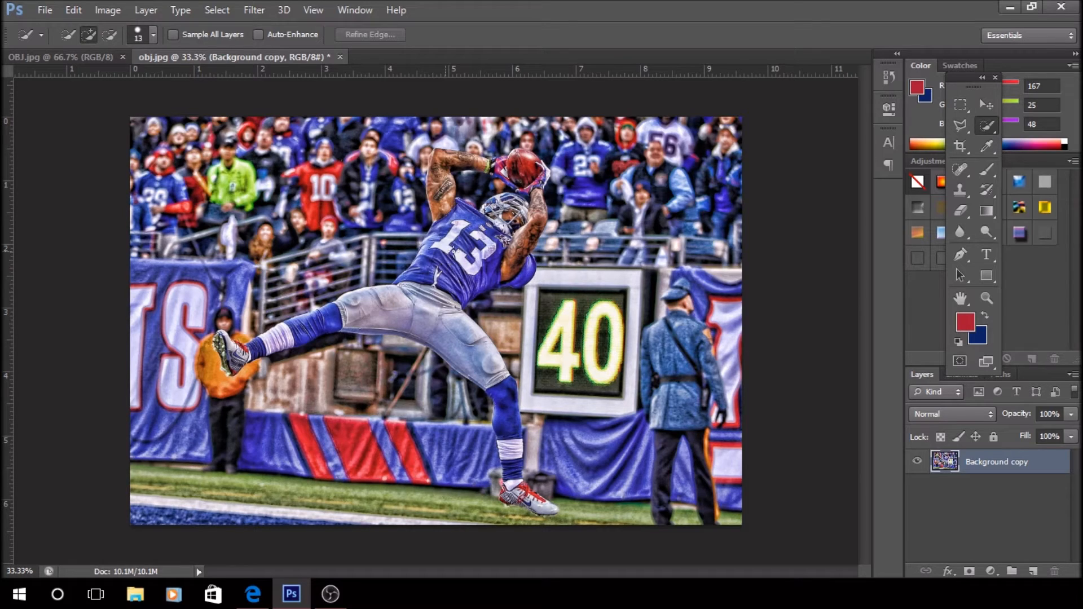
{"action": "left_click_drag", "start_coordinate": [413, 291], "coordinate": [460, 276]}
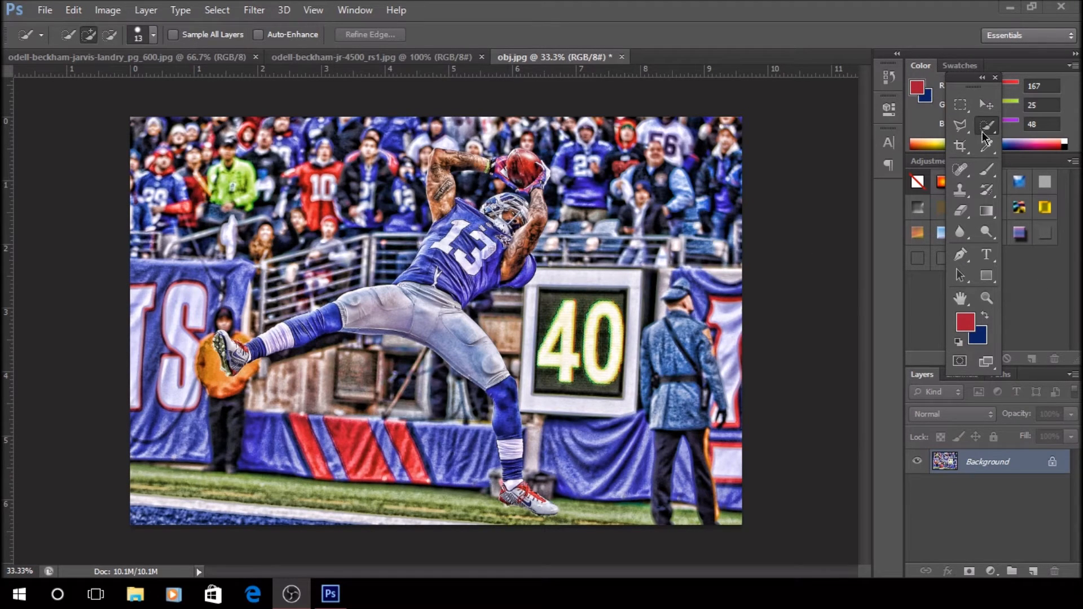
{"action": "left_click", "coordinate": [768, 155]}
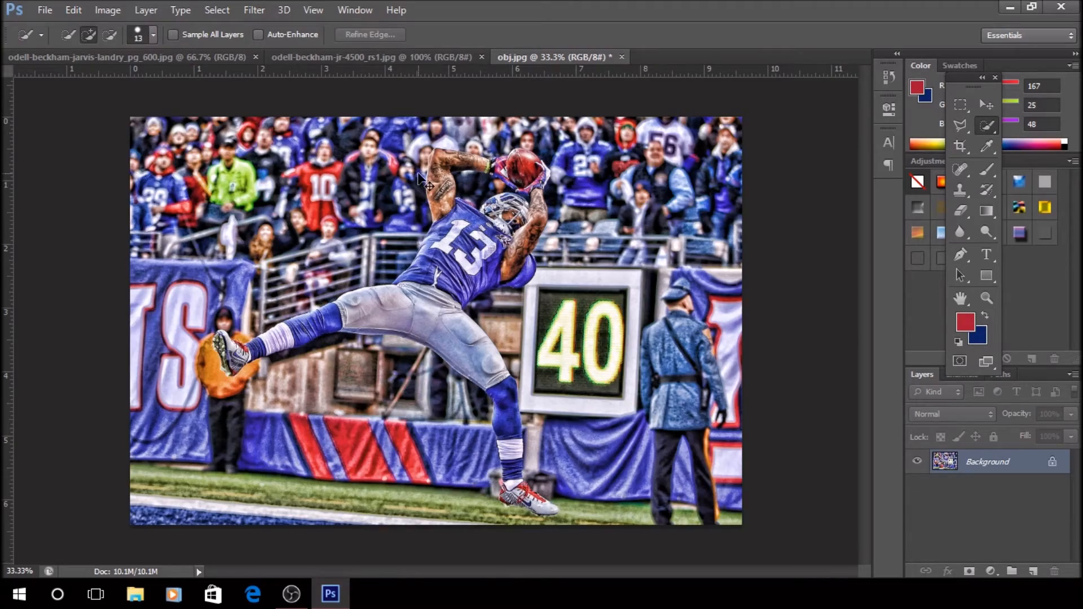
Select the player's raised leg, its shoe and the grey pants with the Quick Selection tool
{"action": "key", "text": "ctrl+plus"}
{"action": "key", "text": "ctrl+plus"}
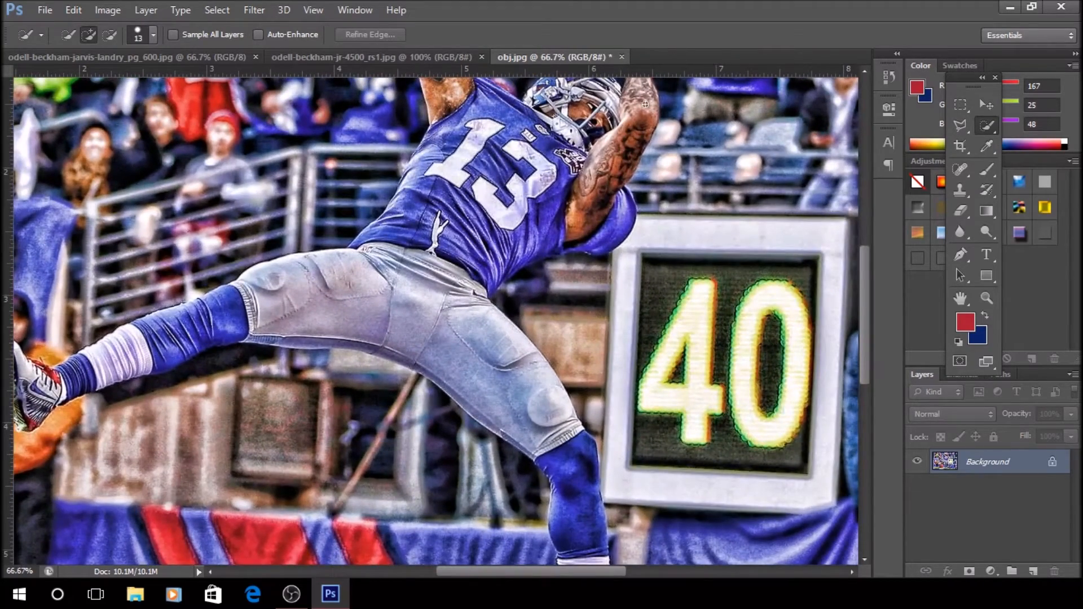
{"action": "scroll", "coordinate": [417, 173], "scroll_direction": "up", "scroll_amount": 5}
{"action": "scroll", "coordinate": [227, 264], "scroll_direction": "down", "scroll_amount": 4}
{"action": "scroll", "coordinate": [227, 263], "scroll_direction": "down", "scroll_amount": 1}
{"action": "left_click_drag", "start_coordinate": [442, 573], "coordinate": [389, 569]}
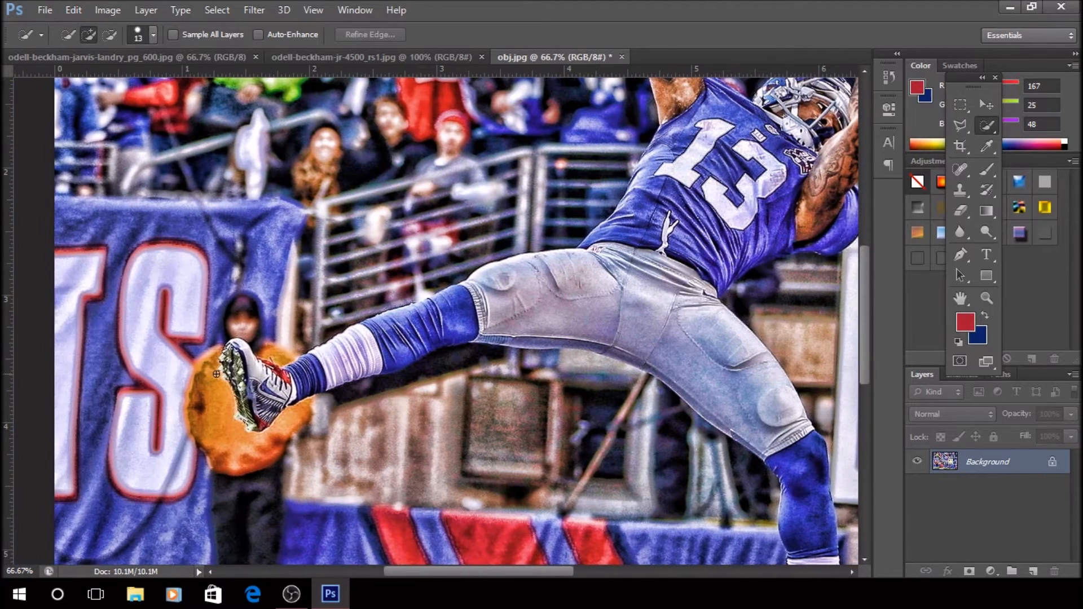
{"action": "mouse_move", "coordinate": [268, 398]}
{"action": "left_mouse_down"}
{"action": "mouse_move", "coordinate": [356, 379]}
{"action": "mouse_move", "coordinate": [489, 302]}
{"action": "mouse_move", "coordinate": [558, 282]}
{"action": "mouse_move", "coordinate": [623, 293]}
{"action": "mouse_move", "coordinate": [674, 327]}
{"action": "mouse_move", "coordinate": [576, 345]}
{"action": "left_mouse_up"}
{"action": "left_click_drag", "start_coordinate": [444, 325], "coordinate": [282, 375]}
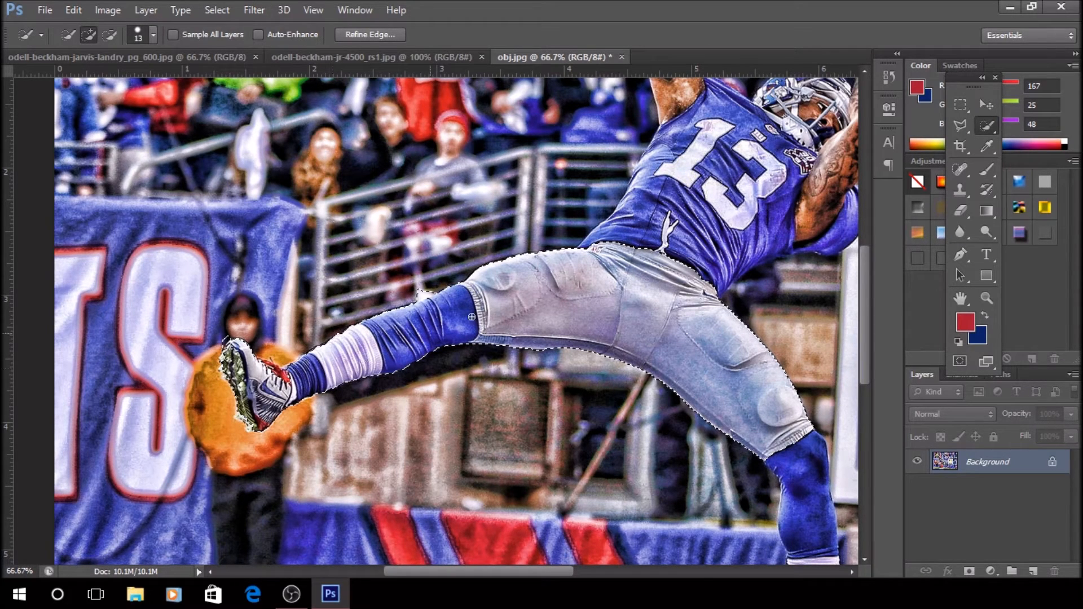
Extend the selection down the player's standing leg over the blue sleeve and socks to the ankle
{"action": "left_click_drag", "start_coordinate": [798, 477], "coordinate": [815, 562]}
{"action": "scroll", "coordinate": [812, 558], "scroll_direction": "down", "scroll_amount": 3}
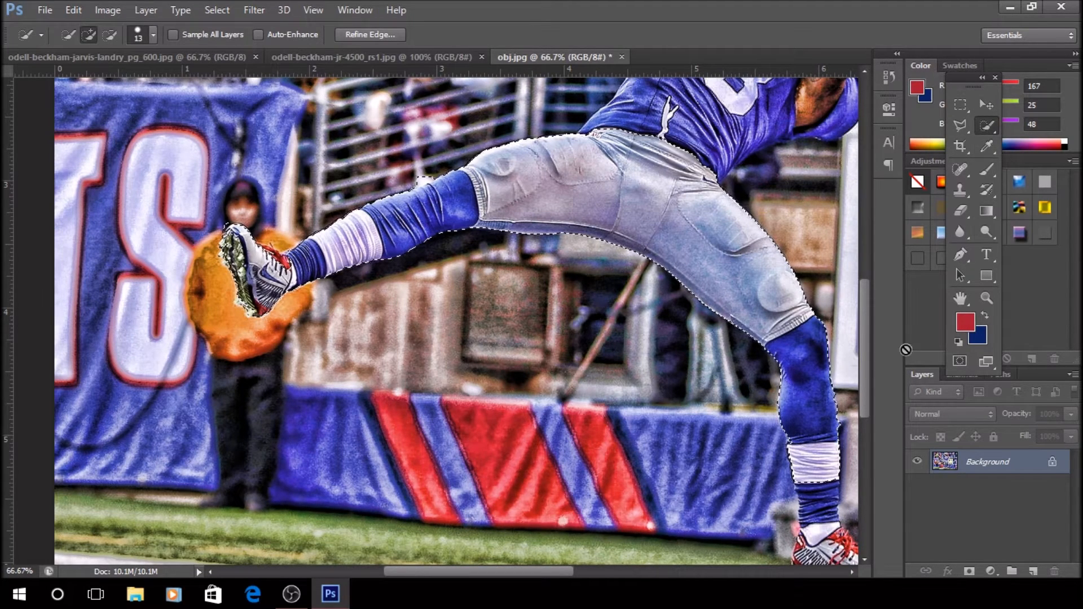
{"action": "right_click", "coordinate": [996, 132]}
{"action": "left_click", "coordinate": [1006, 126]}
{"action": "mouse_move", "coordinate": [817, 477]}
{"action": "left_mouse_down"}
{"action": "mouse_move", "coordinate": [823, 508]}
{"action": "mouse_move", "coordinate": [814, 424]}
{"action": "mouse_move", "coordinate": [823, 493]}
{"action": "mouse_move", "coordinate": [841, 521]}
{"action": "left_mouse_up"}
{"action": "scroll", "coordinate": [831, 517], "scroll_direction": "down", "scroll_amount": 1}
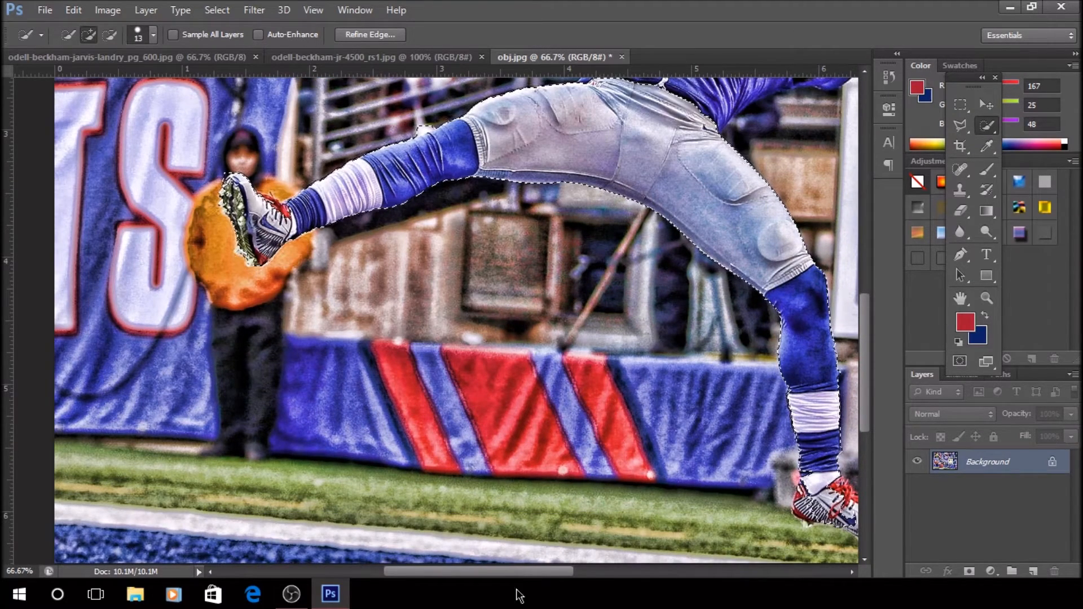
Add the standing foot's shoe and the player's jersey to the selection
{"action": "left_click_drag", "start_coordinate": [514, 572], "coordinate": [551, 575]}
{"action": "mouse_move", "coordinate": [669, 496]}
{"action": "left_mouse_down"}
{"action": "mouse_move", "coordinate": [687, 504]}
{"action": "mouse_move", "coordinate": [664, 502]}
{"action": "mouse_move", "coordinate": [659, 473]}
{"action": "left_mouse_up"}
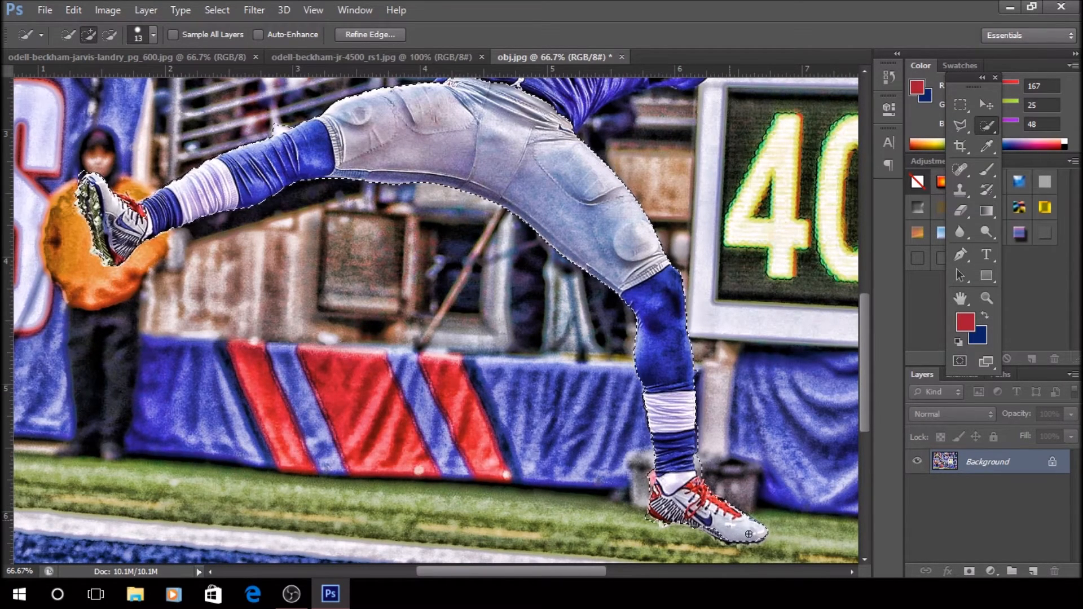
{"action": "left_click_drag", "start_coordinate": [713, 532], "coordinate": [752, 545]}
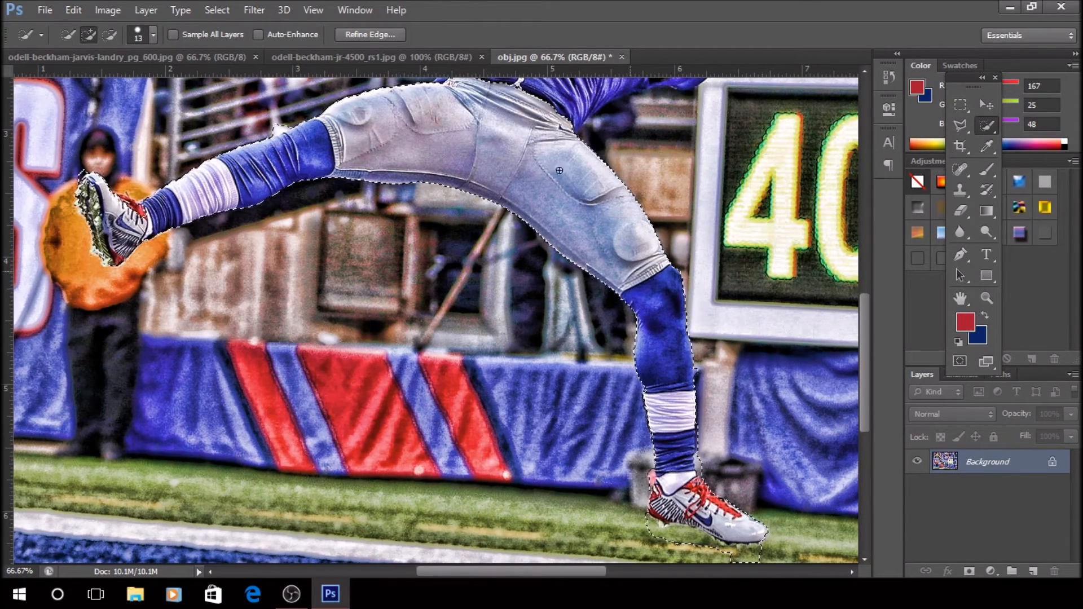
{"action": "scroll", "coordinate": [542, 189], "scroll_direction": "up", "scroll_amount": 5}
{"action": "mouse_move", "coordinate": [542, 190]}
{"action": "left_mouse_down"}
{"action": "mouse_move", "coordinate": [544, 150]}
{"action": "mouse_move", "coordinate": [569, 130]}
{"action": "mouse_move", "coordinate": [626, 124]}
{"action": "mouse_move", "coordinate": [675, 175]}
{"action": "mouse_move", "coordinate": [685, 155]}
{"action": "left_mouse_up"}
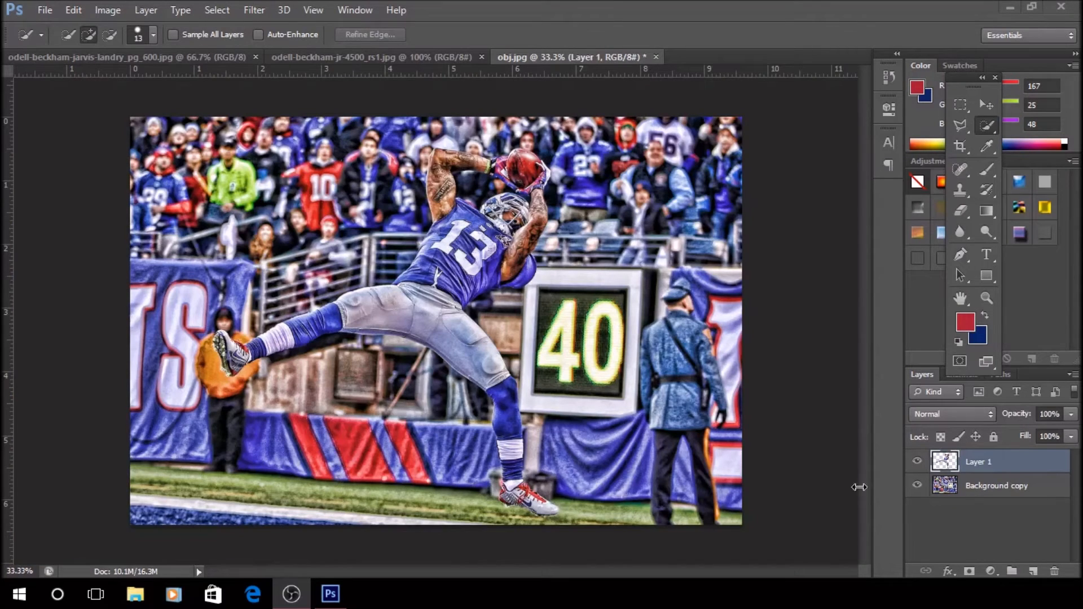
Hide the Background copy layer so that only the player cutout on Layer 1 shows
{"action": "left_click", "coordinate": [918, 486]}
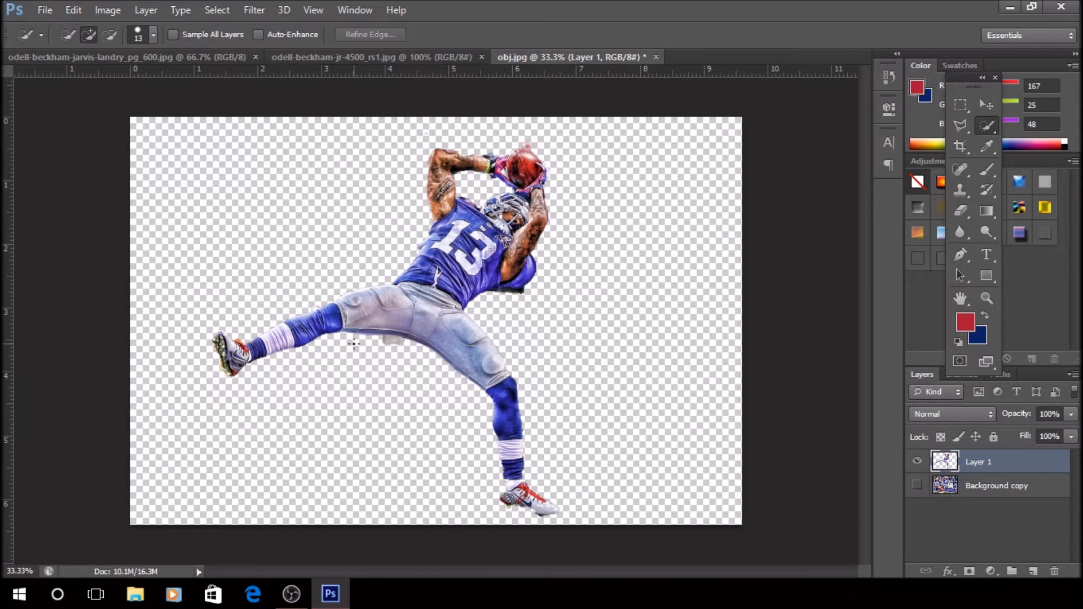
{"action": "scroll", "coordinate": [353, 343], "scroll_direction": "up", "scroll_amount": 4}
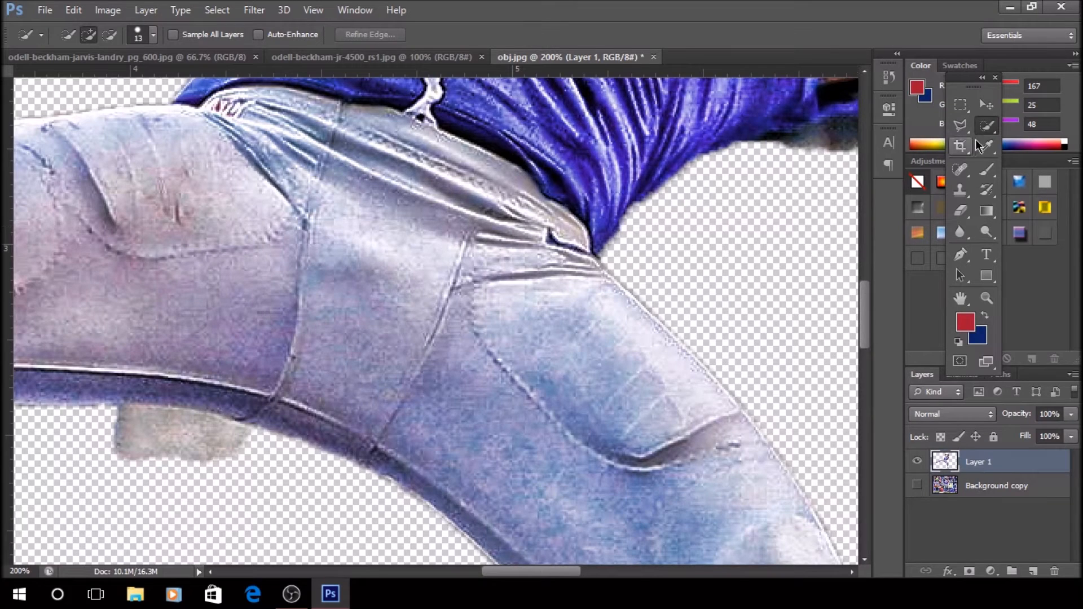
{"action": "left_click", "coordinate": [988, 106]}
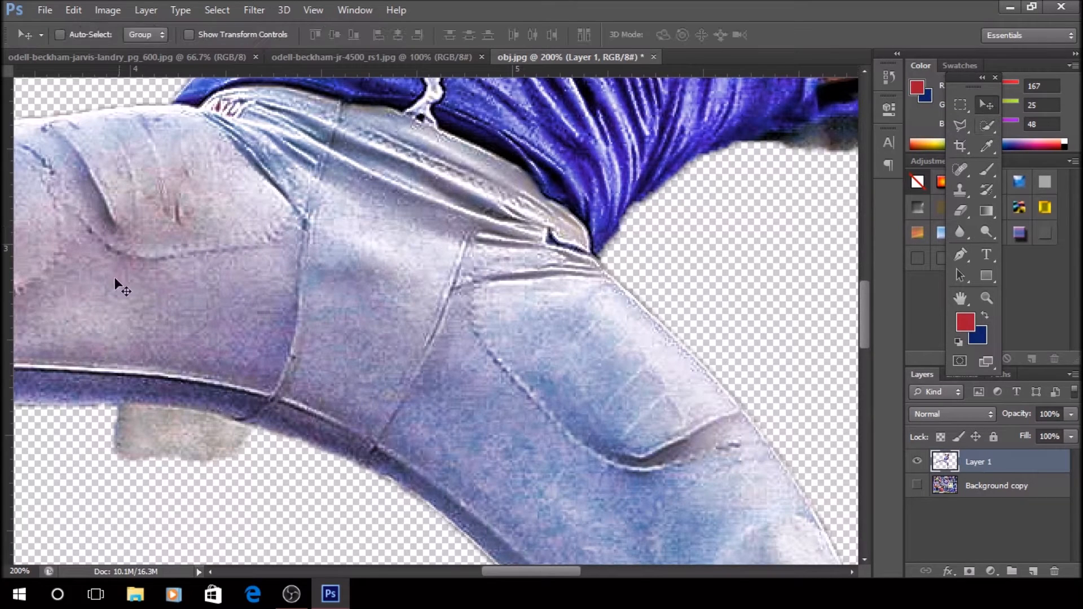
{"action": "left_click", "coordinate": [969, 132]}
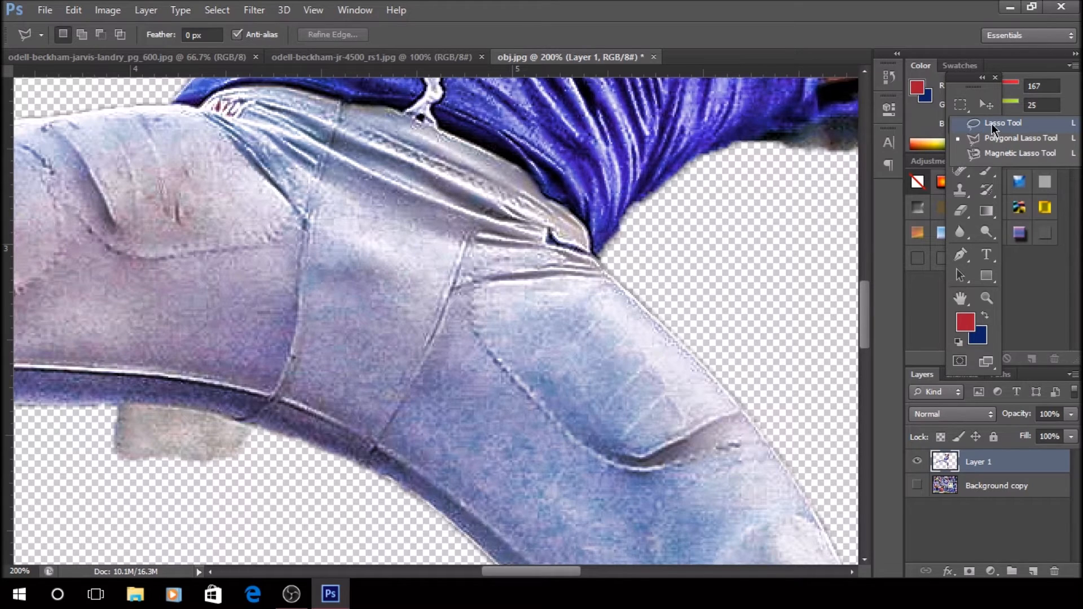
{"action": "left_click", "coordinate": [992, 125]}
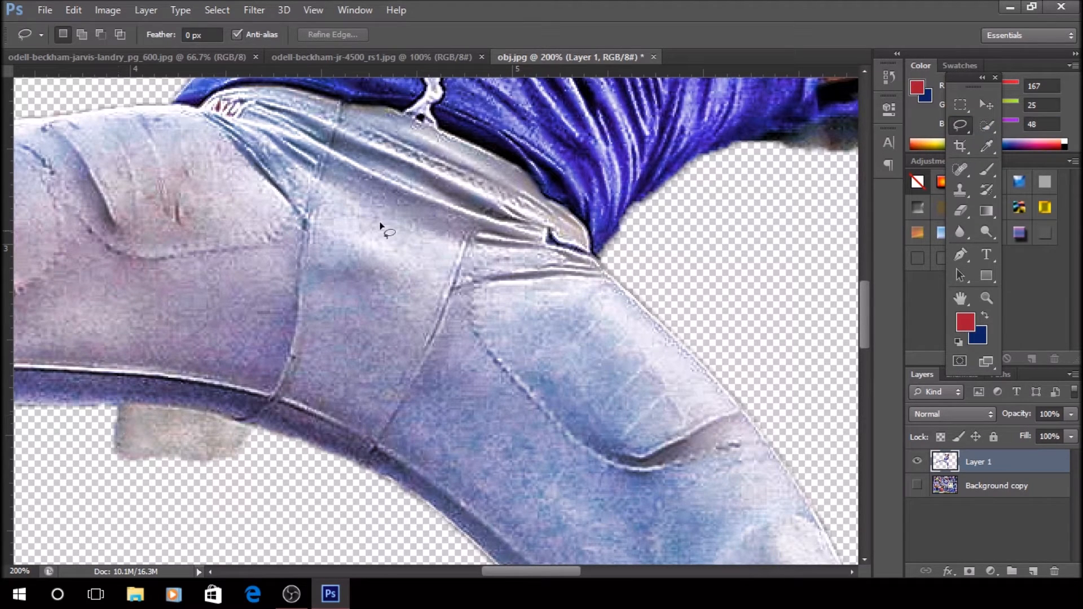
Outline the gray background patch beneath the player's raised thigh with the Polygonal Lasso tool and cut it from Layer 1
{"action": "left_click", "coordinate": [960, 131]}
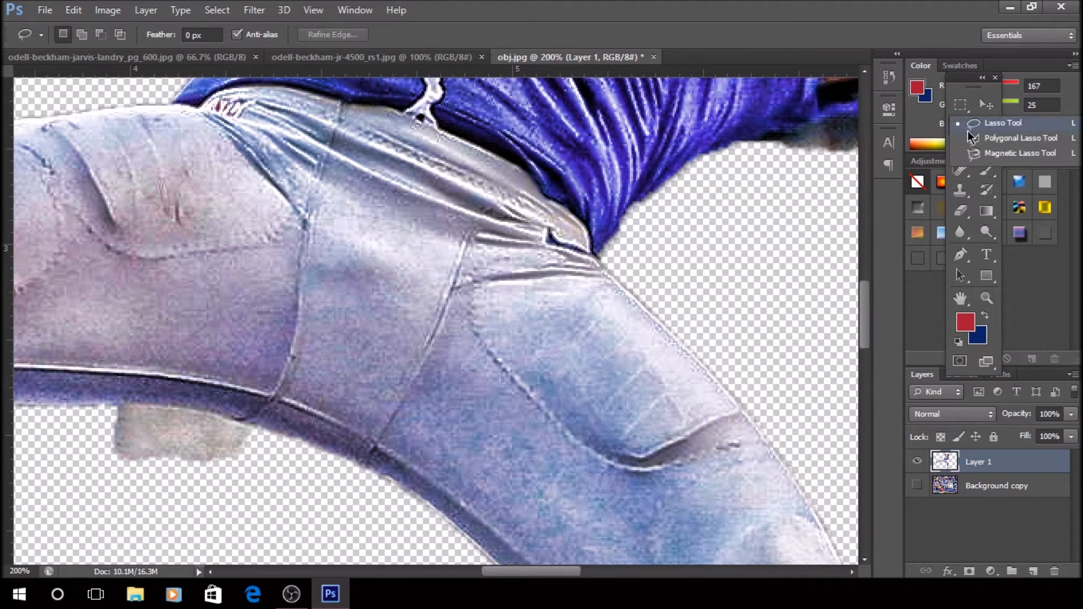
{"action": "left_click", "coordinate": [979, 140]}
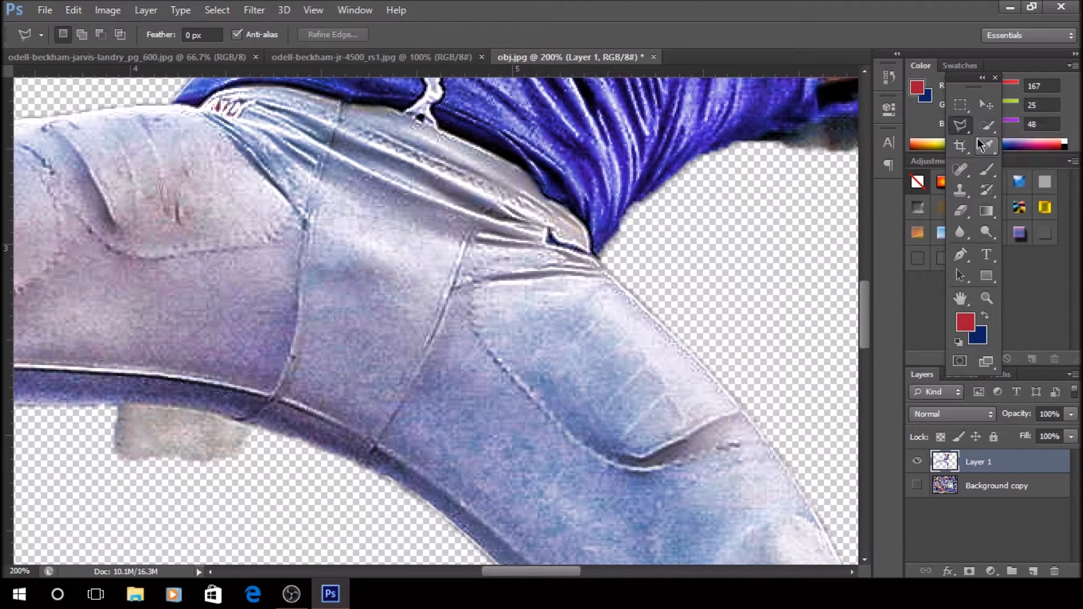
{"action": "left_click", "coordinate": [113, 405]}
{"action": "left_click", "coordinate": [214, 414]}
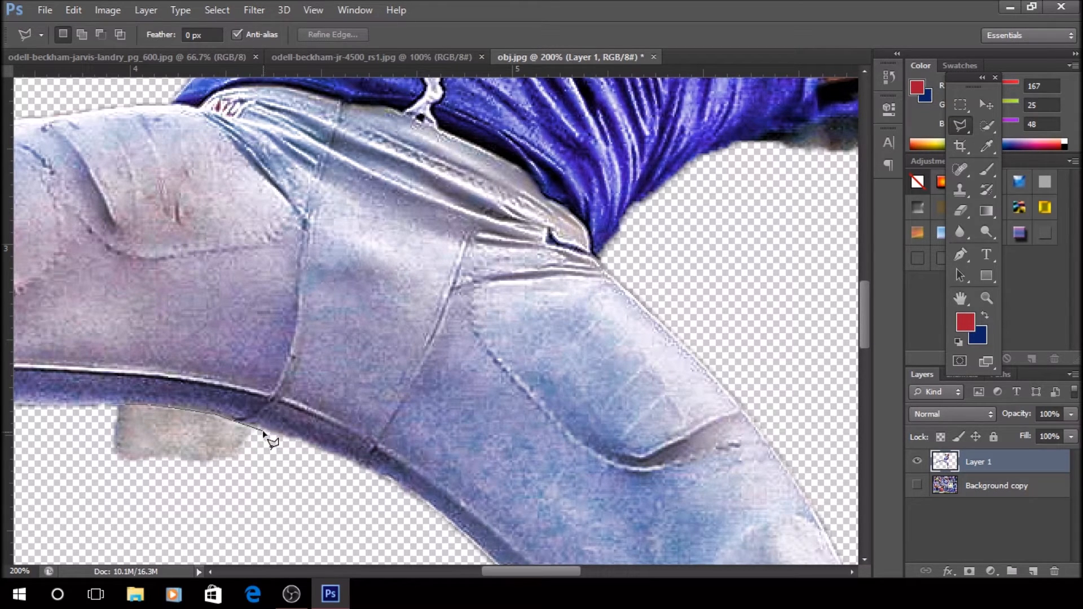
{"action": "left_click", "coordinate": [262, 428]}
{"action": "left_click", "coordinate": [252, 470]}
{"action": "left_click", "coordinate": [120, 490]}
{"action": "left_click", "coordinate": [96, 434]}
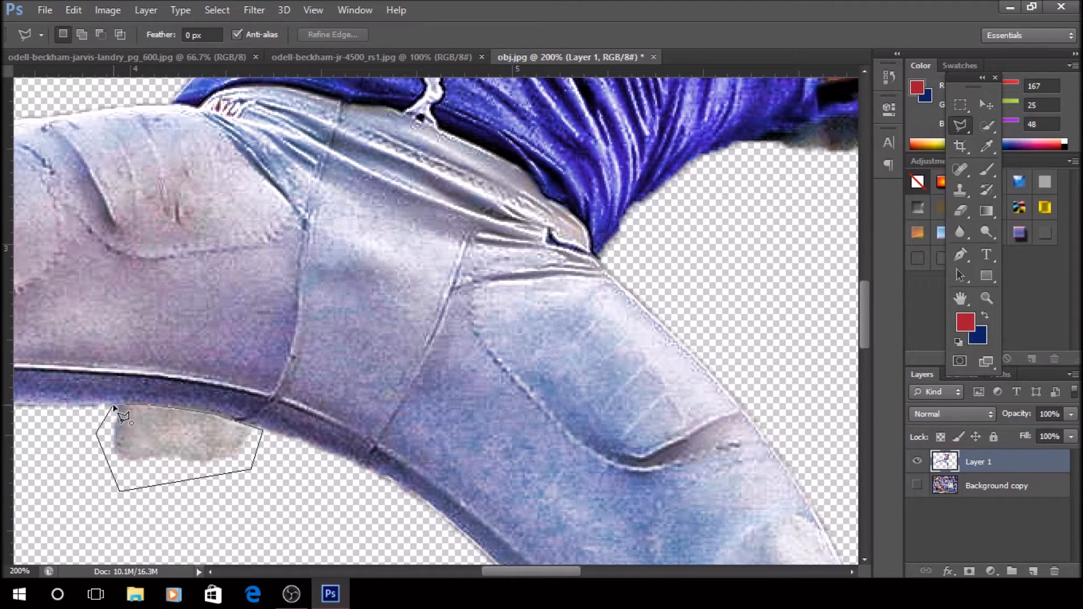
{"action": "left_click", "coordinate": [114, 406]}
{"action": "key", "text": "ctrl+x"}
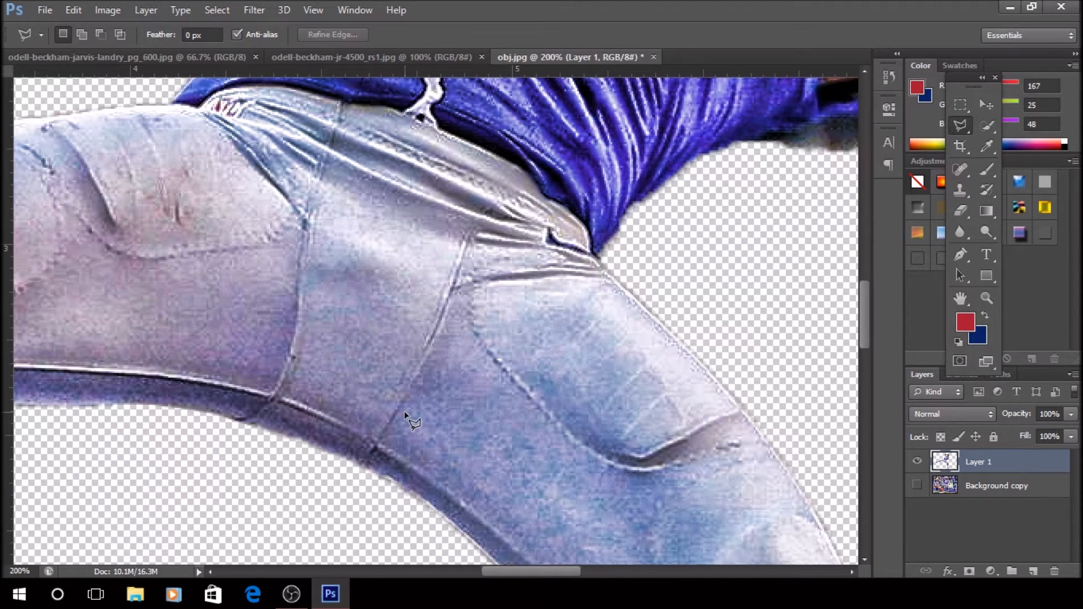
Outline the dark background remnant below the jersey sleeve and armpit with the Polygonal Lasso, delete it and deselect
{"action": "key", "text": "ctrl+minus"}
{"action": "key", "text": "ctrl+minus"}
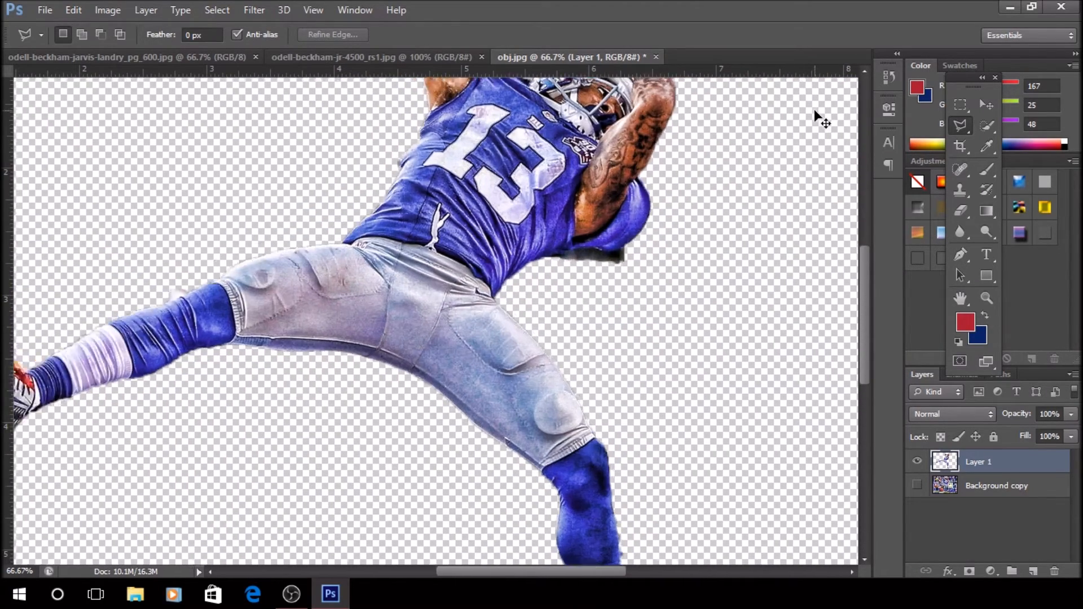
{"action": "key", "text": "ctrl+plus"}
{"action": "key", "text": "ctrl+plus"}
{"action": "left_click_drag", "start_coordinate": [489, 567], "coordinate": [556, 571]}
{"action": "scroll", "coordinate": [860, 326], "scroll_direction": "up", "scroll_amount": 5}
{"action": "left_click", "coordinate": [477, 379]}
{"action": "left_click", "coordinate": [462, 388]}
{"action": "left_click", "coordinate": [424, 392]}
{"action": "left_click", "coordinate": [402, 382]}
{"action": "left_click", "coordinate": [357, 382]}
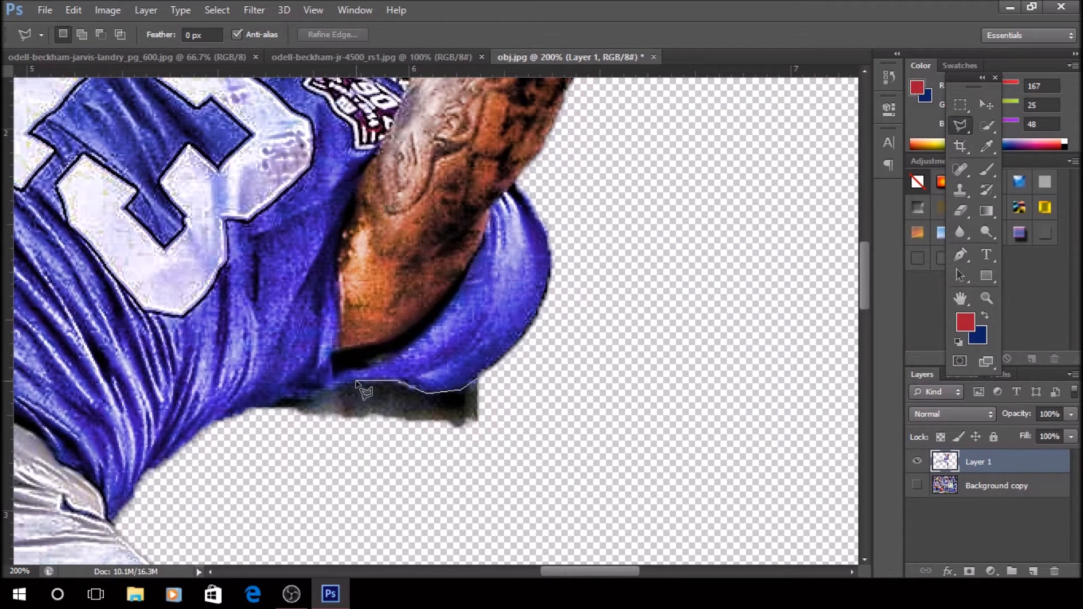
{"action": "left_click", "coordinate": [309, 401]}
{"action": "left_click", "coordinate": [271, 402]}
{"action": "left_click", "coordinate": [281, 473]}
{"action": "left_click", "coordinate": [501, 477]}
{"action": "left_click", "coordinate": [479, 383]}
{"action": "key", "text": "Delete"}
{"action": "key", "text": "ctrl+d"}
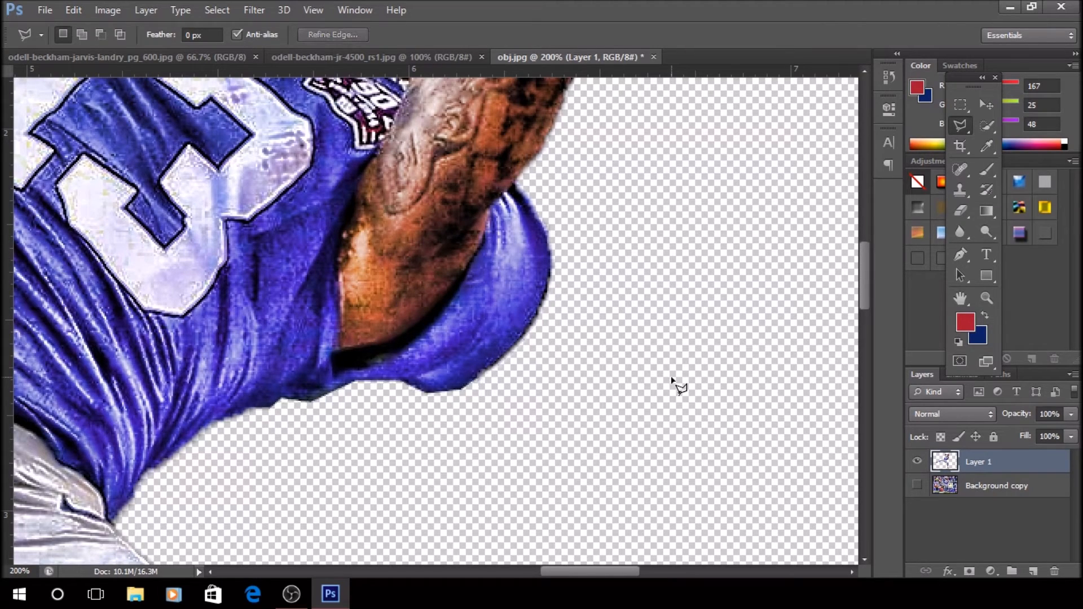
Outline the blue remnant under the raised forearm near the elbow with the Polygonal Lasso, delete it and deselect
{"action": "key", "text": "ctrl+minus"}
{"action": "key", "text": "ctrl+minus"}
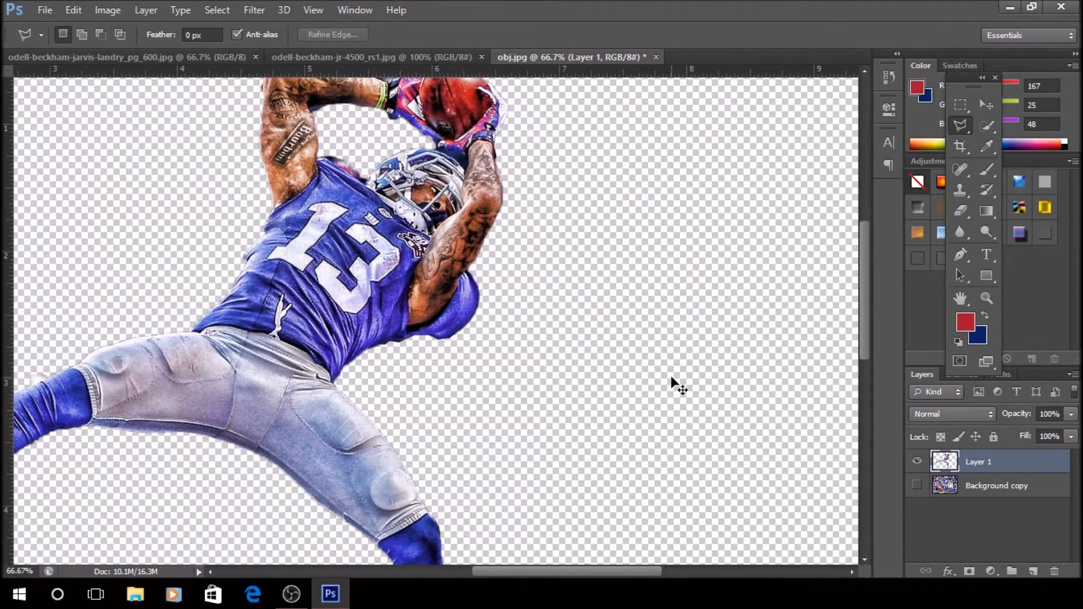
{"action": "key", "text": "ctrl+plus"}
{"action": "key", "text": "ctrl+plus"}
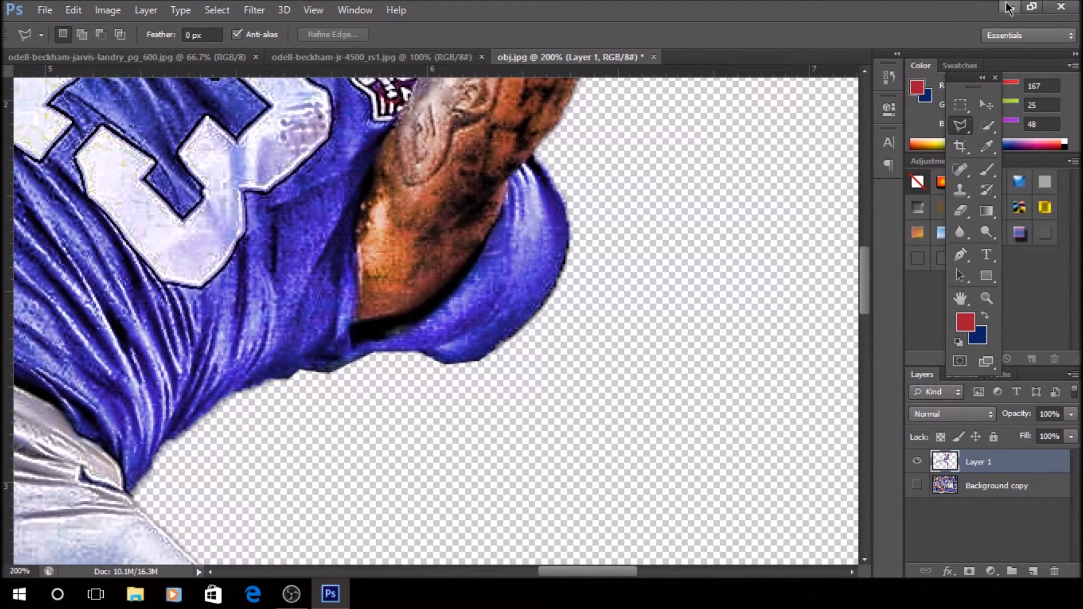
{"action": "scroll", "coordinate": [423, 254], "scroll_direction": "up", "scroll_amount": 10}
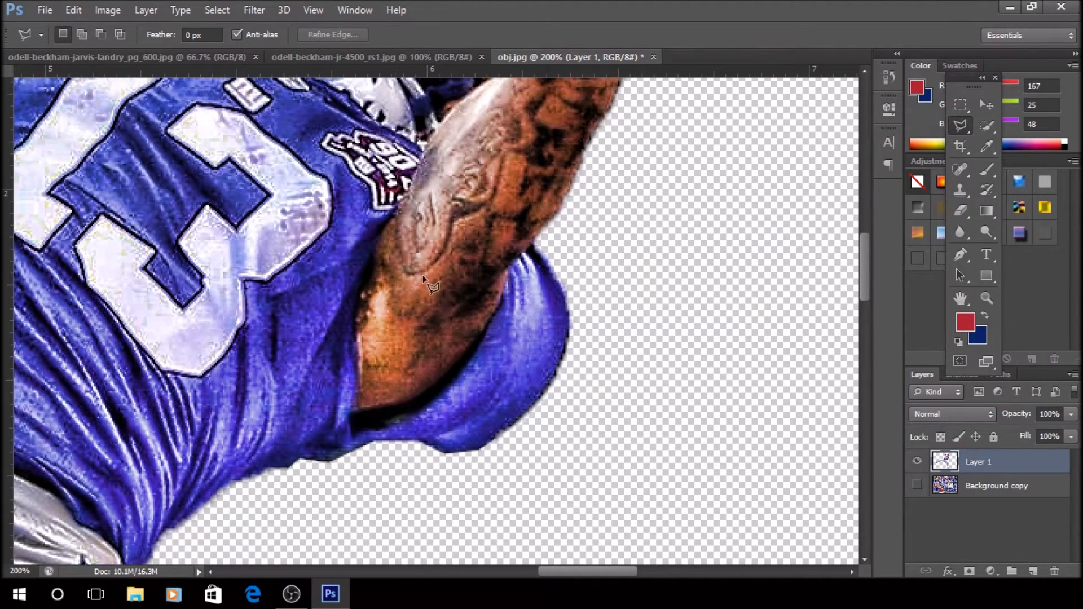
{"action": "scroll", "coordinate": [422, 255], "scroll_direction": "up", "scroll_amount": 8}
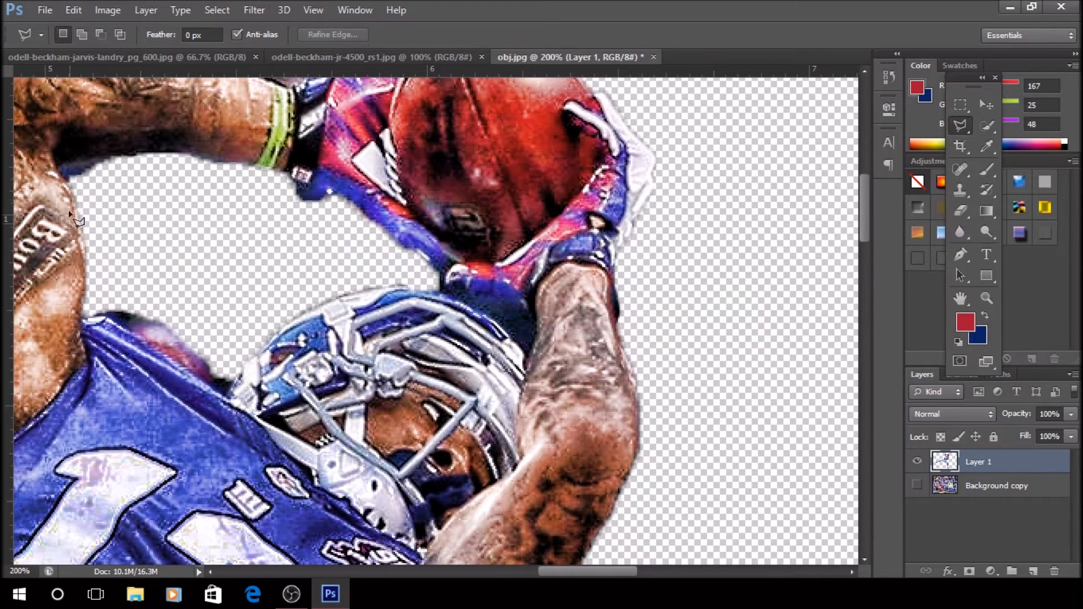
{"action": "left_click", "coordinate": [113, 156]}
{"action": "left_click", "coordinate": [74, 160]}
{"action": "left_click", "coordinate": [57, 164]}
{"action": "left_click", "coordinate": [70, 182]}
{"action": "left_click", "coordinate": [125, 184]}
{"action": "left_click", "coordinate": [110, 160]}
{"action": "left_click", "coordinate": [113, 160]}
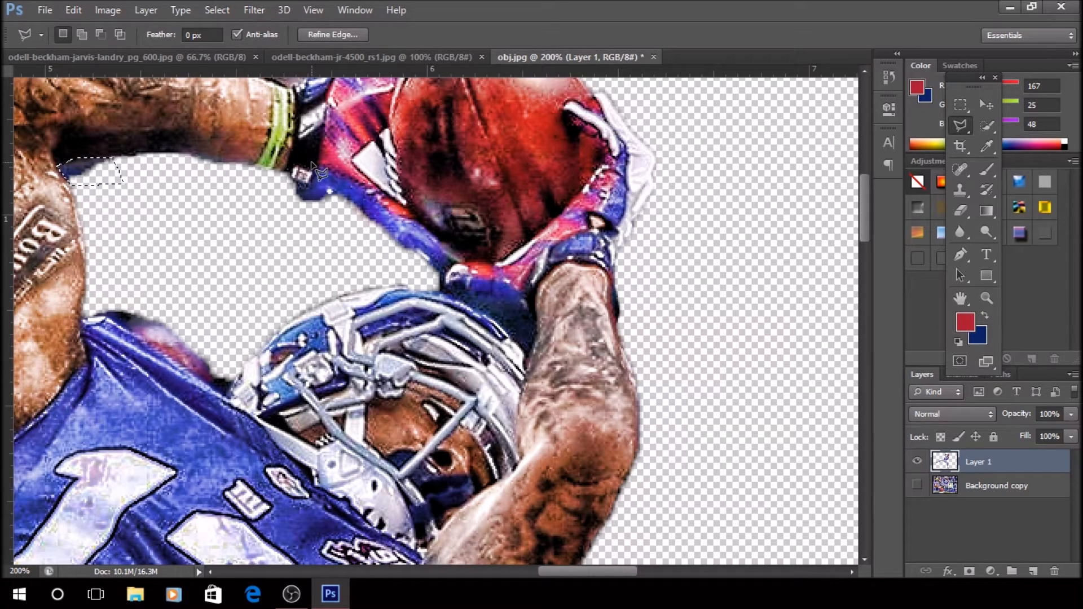
{"action": "key", "text": "Delete"}
{"action": "key", "text": "ctrl+d"}
{"action": "left_click", "coordinate": [88, 318]}
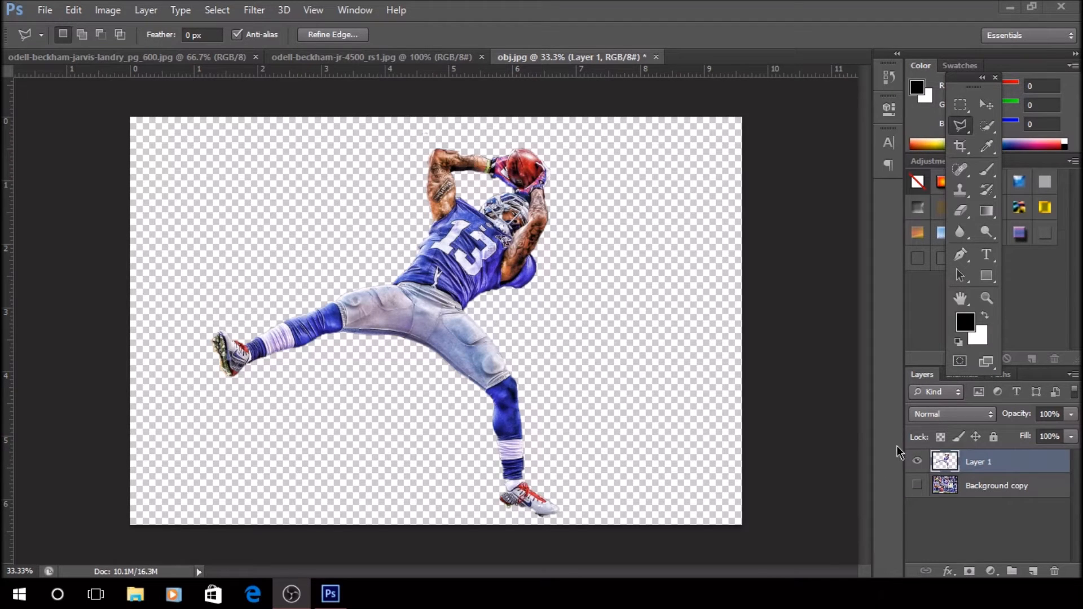
Show the Background copy layer again behind the player cutout and clear the active selection
{"action": "left_click", "coordinate": [915, 490]}
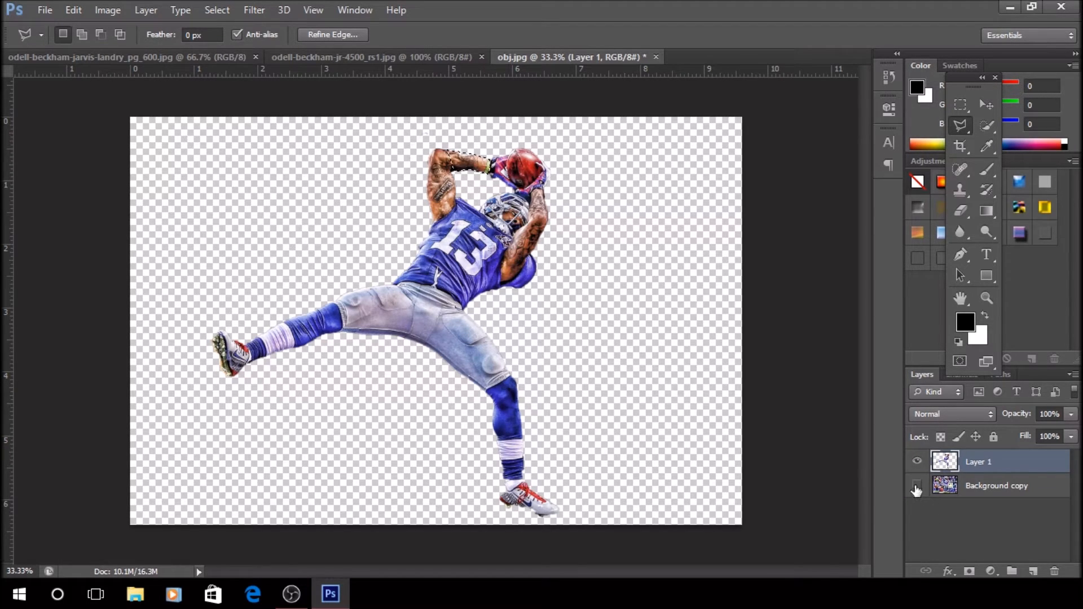
{"action": "left_click", "coordinate": [986, 104]}
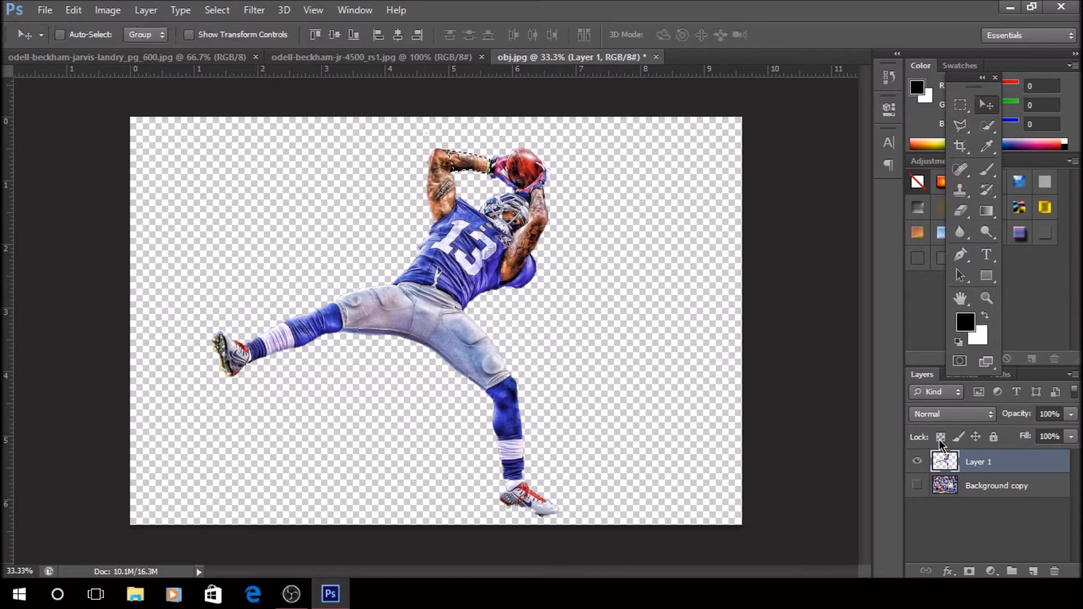
{"action": "left_click", "coordinate": [916, 485]}
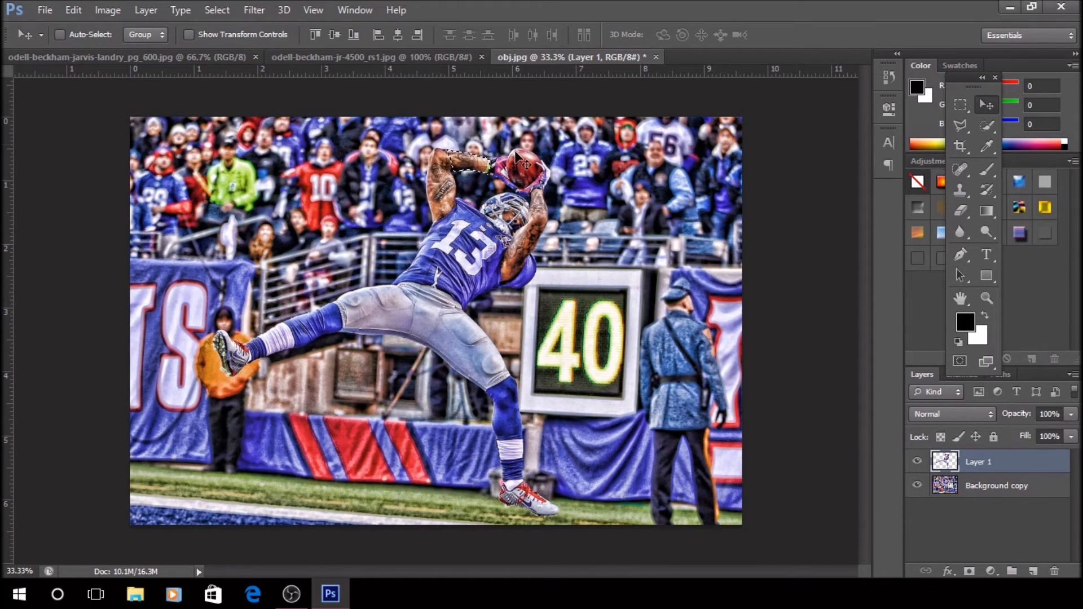
{"action": "key", "text": "ctrl+d"}
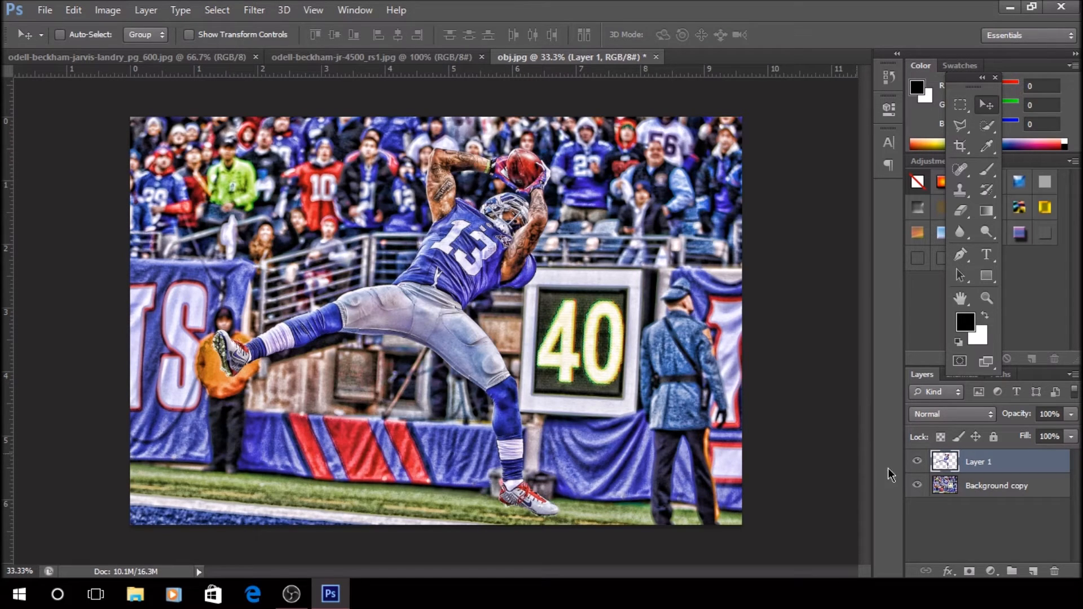
{"action": "left_click", "coordinate": [917, 462]}
{"action": "left_click", "coordinate": [916, 460]}
Apply a moderate horizontal Motion Blur to the Background copy layer behind the player
{"action": "left_click", "coordinate": [996, 486]}
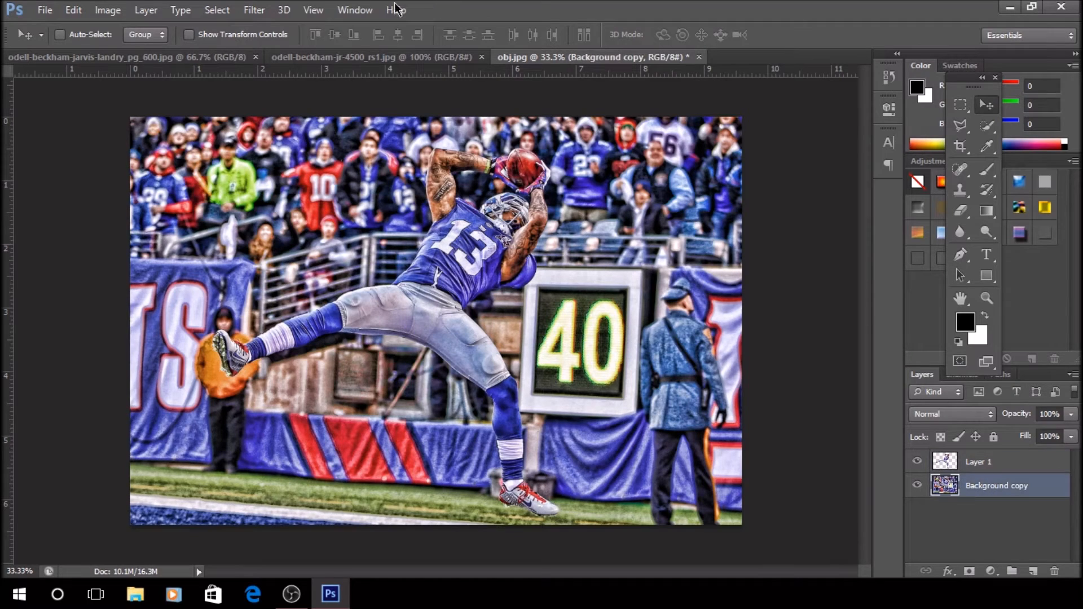
{"action": "left_click", "coordinate": [254, 10]}
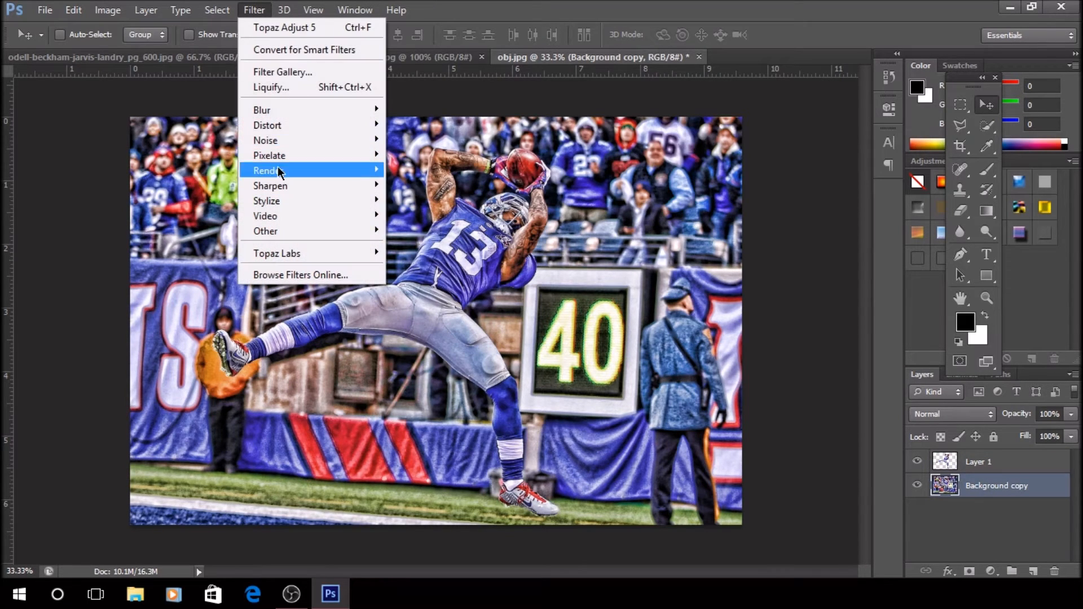
{"action": "mouse_move", "coordinate": [275, 115]}
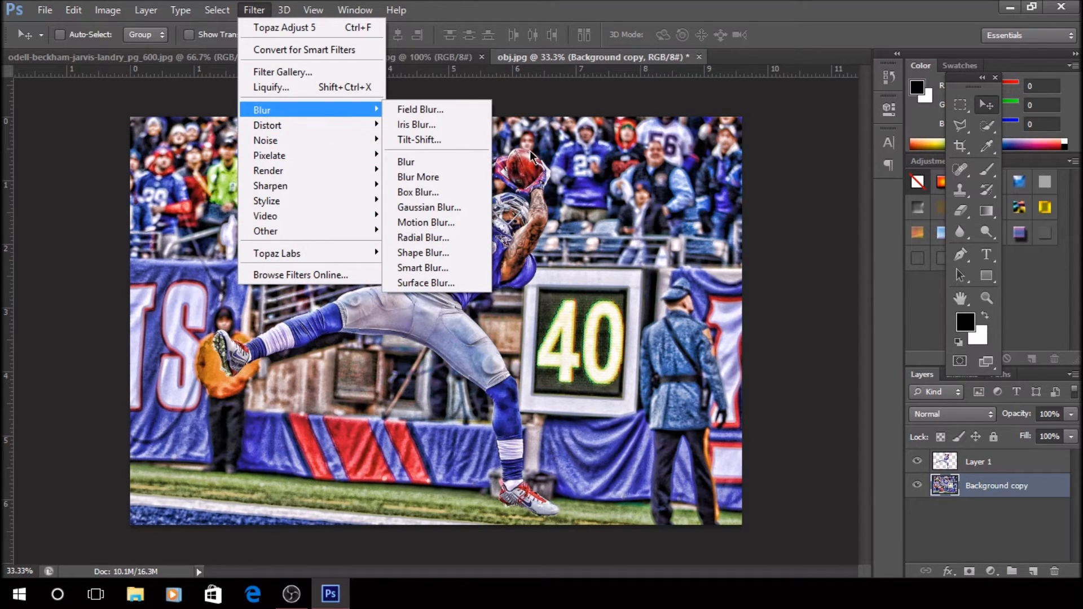
{"action": "left_click", "coordinate": [458, 225]}
{"action": "left_click_drag", "start_coordinate": [682, 128], "coordinate": [1082, 128]}
{"action": "key", "text": "Return"}
{"action": "key", "text": "ctrl+z"}
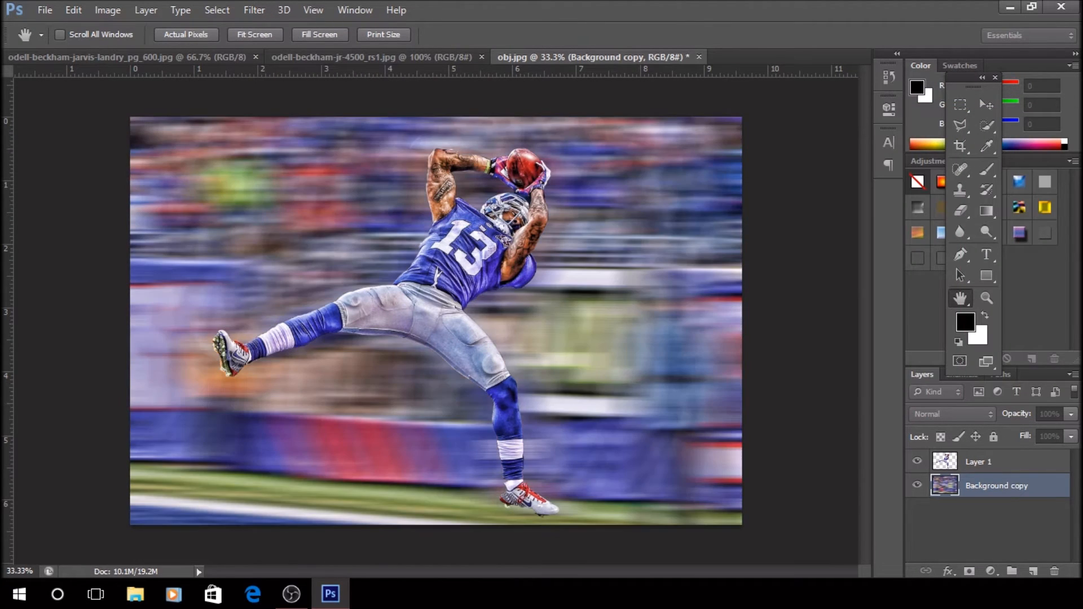
{"action": "key", "text": "ctrl+z"}
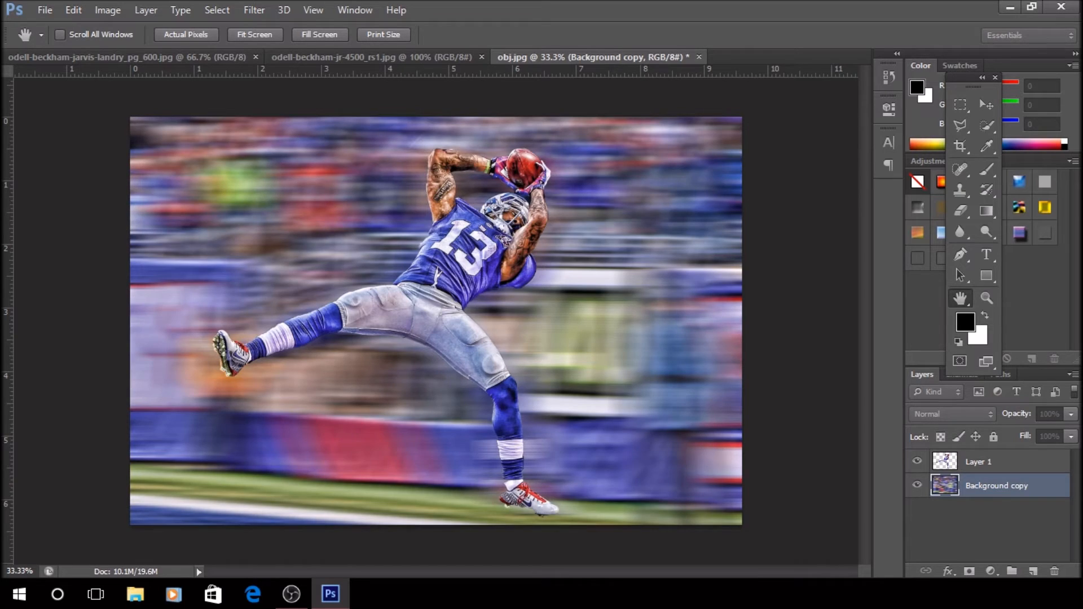
{"action": "key", "text": "ctrl+z"}
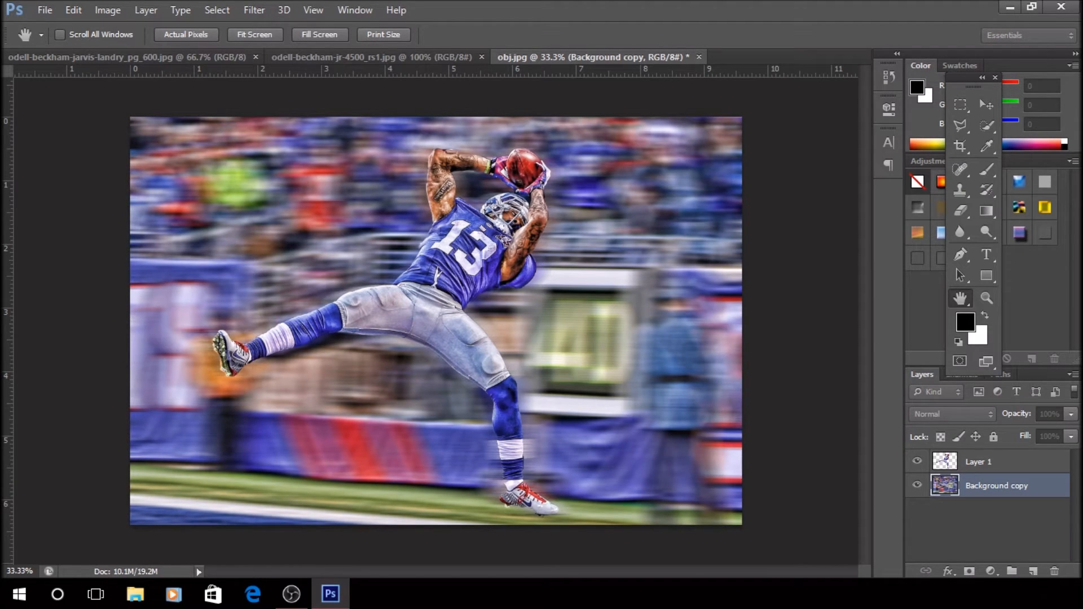
{"action": "key", "text": "v"}
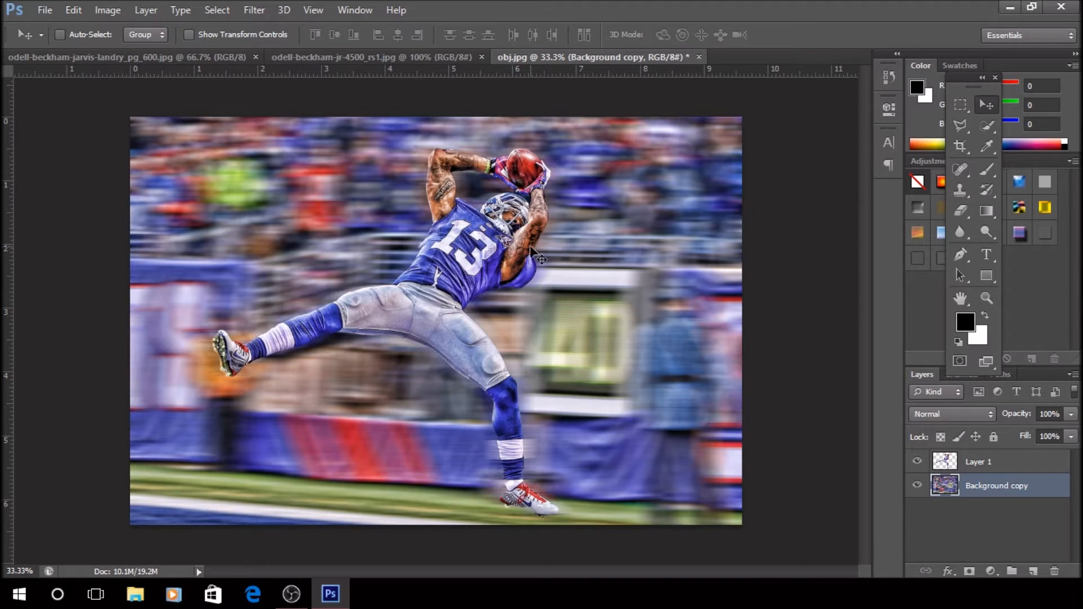
Desaturate the blurred Background copy layer to black and white
{"action": "right_click", "coordinate": [1018, 486]}
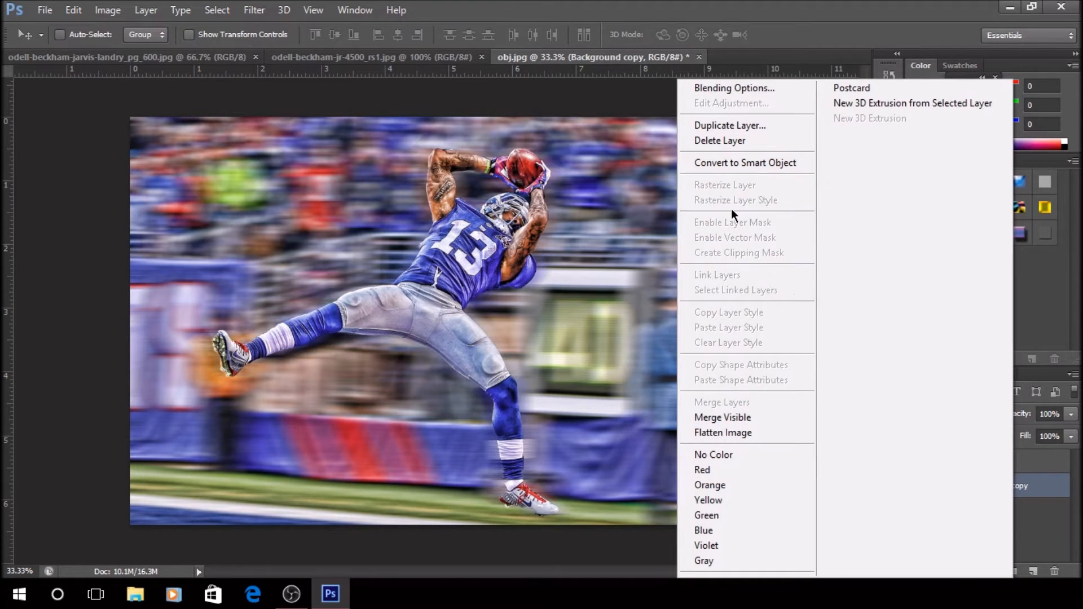
{"action": "left_click", "coordinate": [790, 36]}
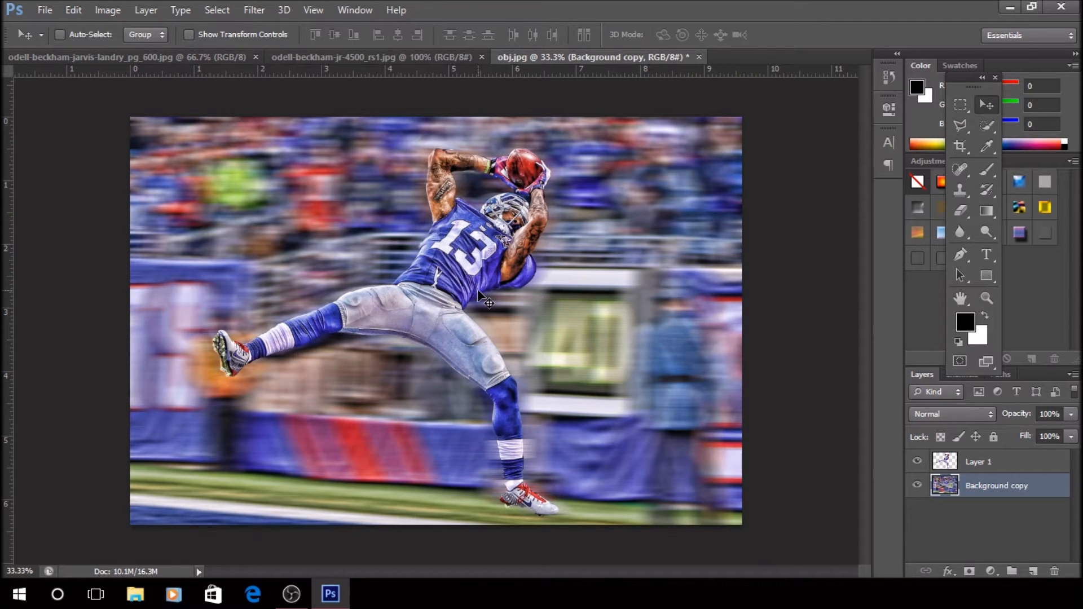
{"action": "key", "text": "ctrl+shift+u"}
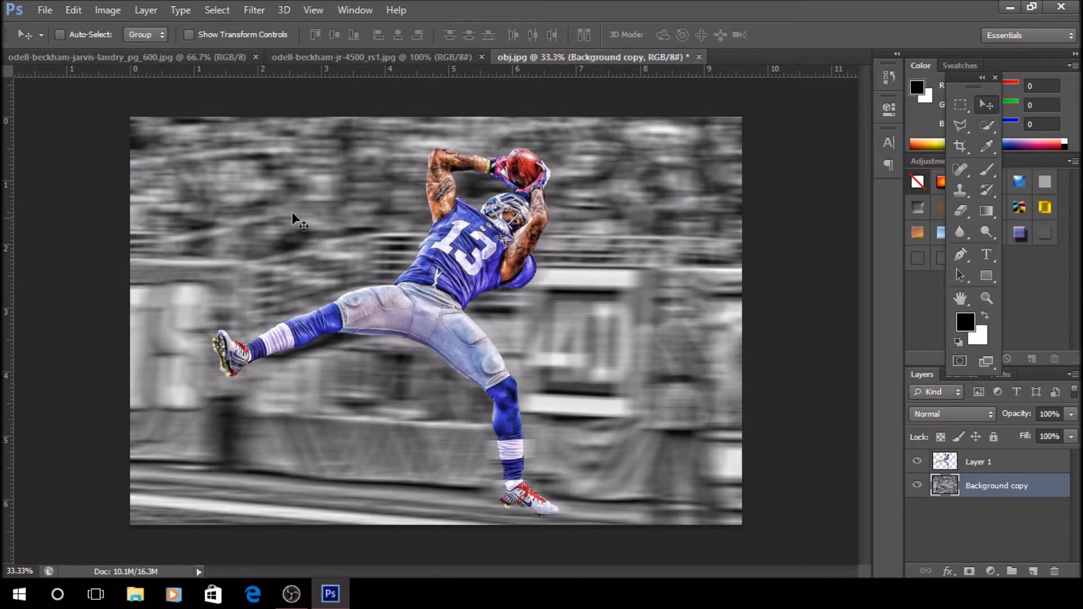
{"action": "left_click", "coordinate": [284, 59]}
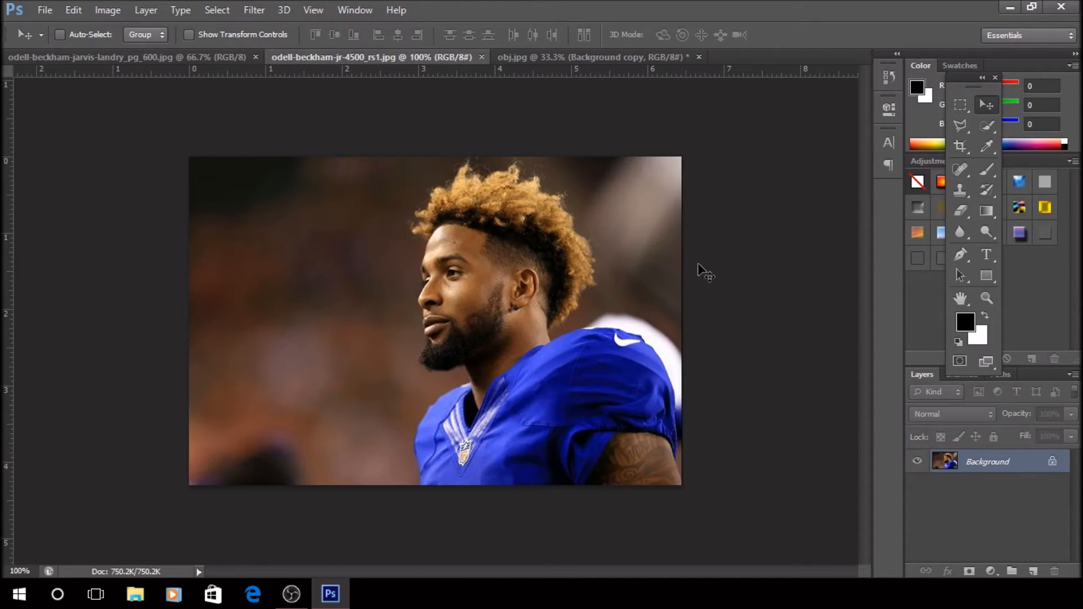
{"action": "left_click", "coordinate": [217, 59]}
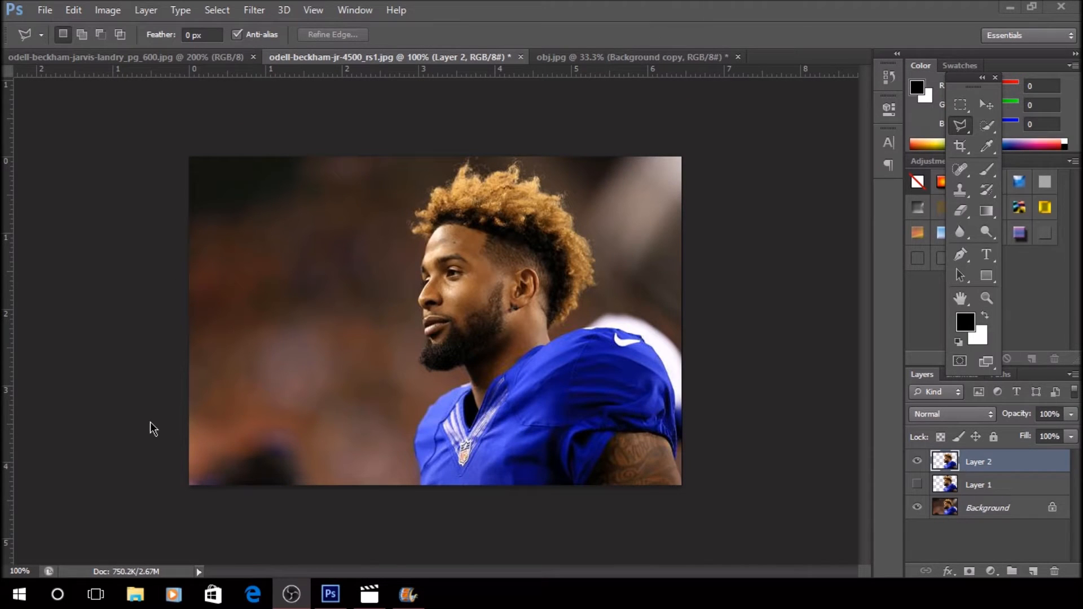
{"action": "left_click", "coordinate": [174, 54]}
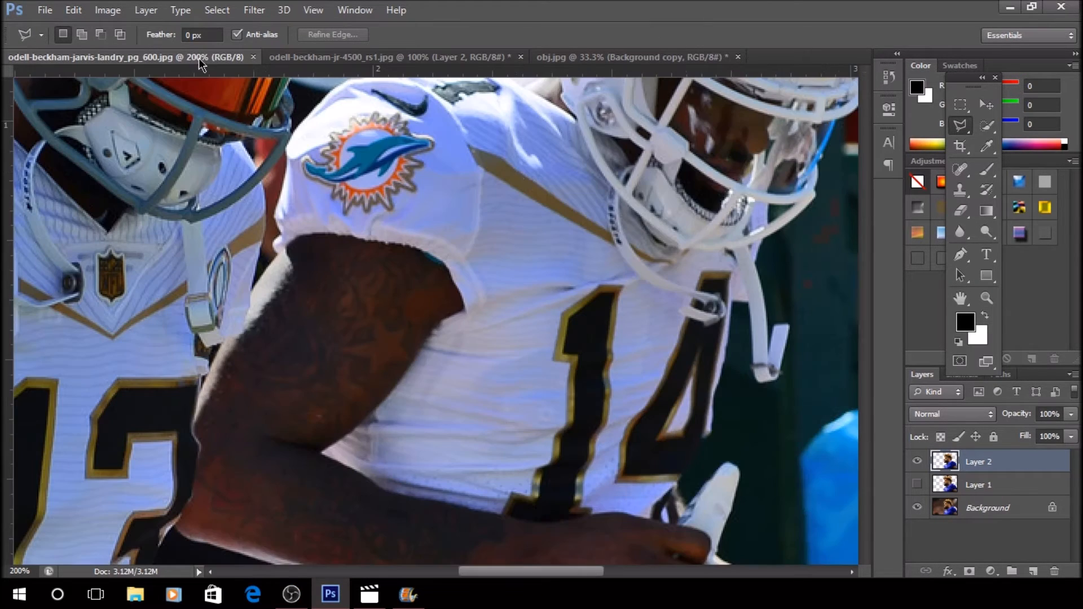
{"action": "key", "text": "ctrl+minus"}
{"action": "key", "text": "ctrl+minus"}
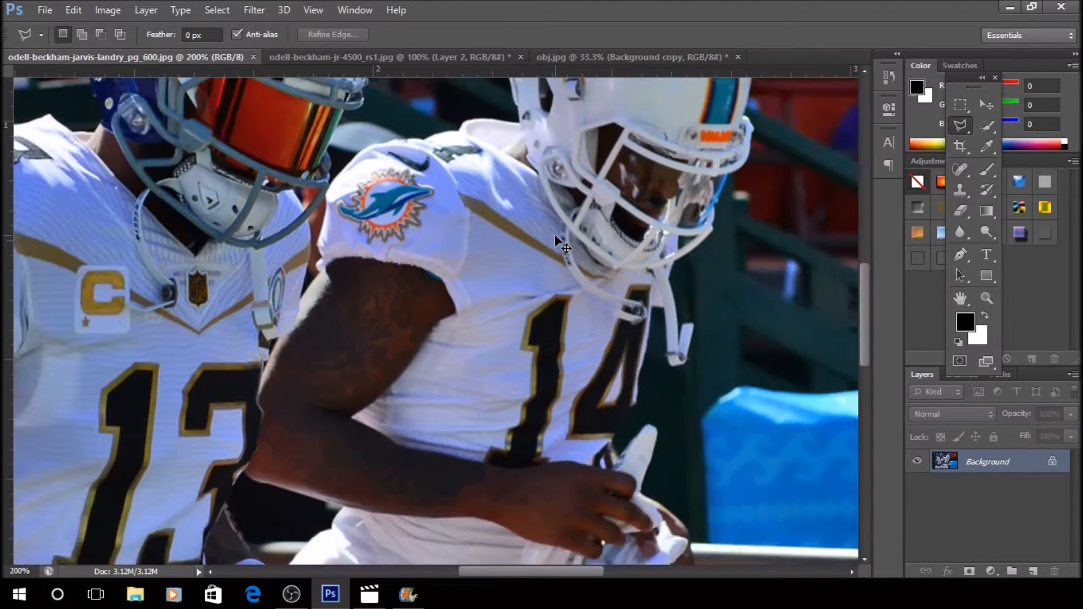
Delete Layer 1 and Layer 2, the portrait cutouts in odell-beckham-jr-4500_rs1.jpg
{"action": "left_click", "coordinate": [417, 56]}
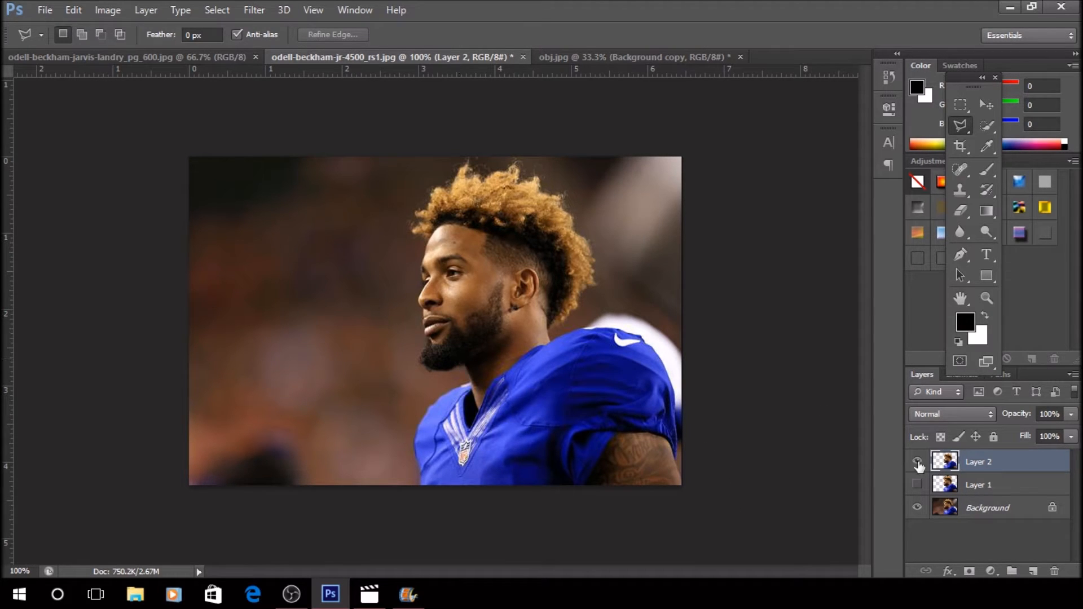
{"action": "left_click", "coordinate": [977, 486]}
{"action": "right_click", "coordinate": [976, 486]}
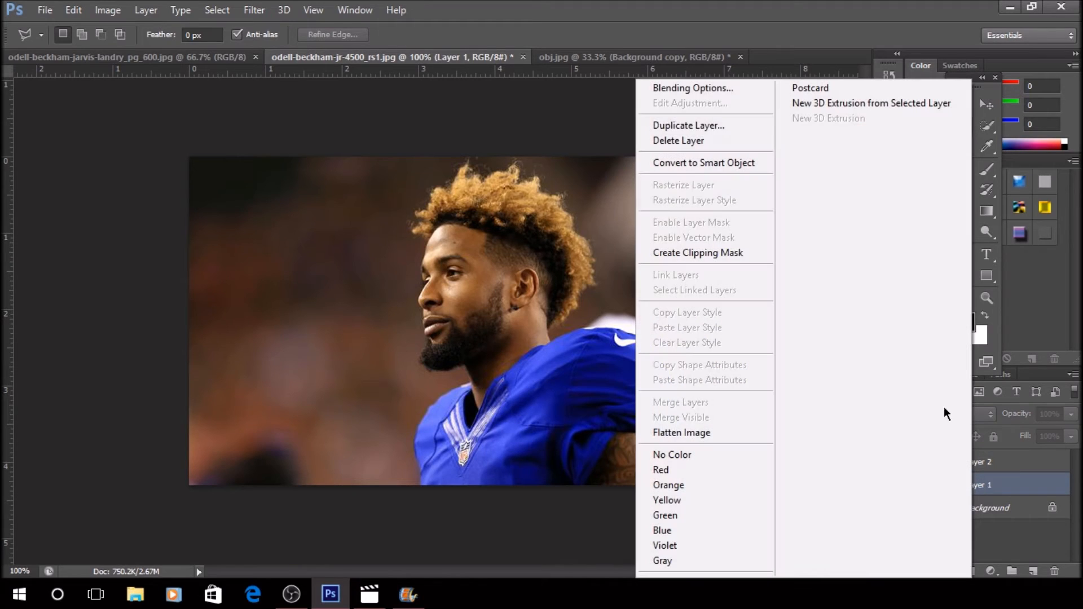
{"action": "left_click", "coordinate": [662, 144]}
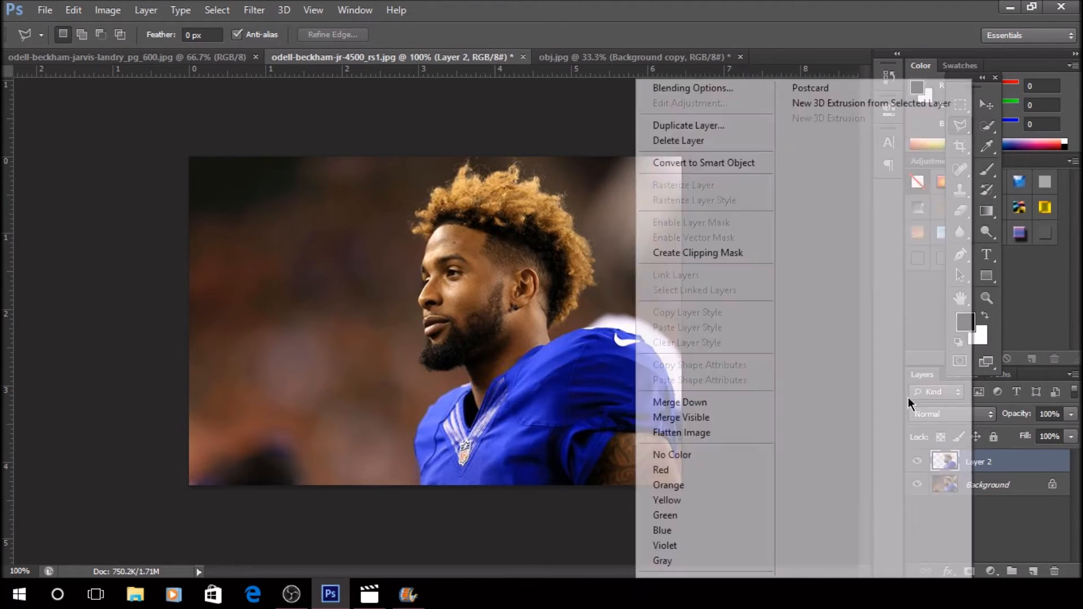
{"action": "left_click", "coordinate": [677, 141]}
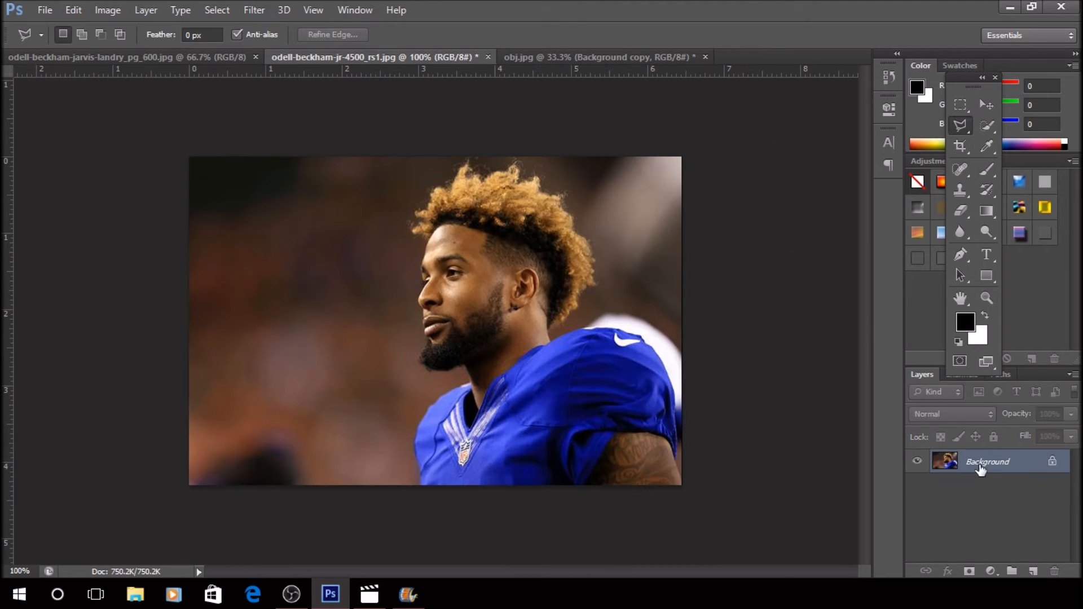
Duplicate the portrait's Background layer under the default name and delete the original Background layer
{"action": "right_click", "coordinate": [979, 464]}
{"action": "left_click", "coordinate": [934, 317]}
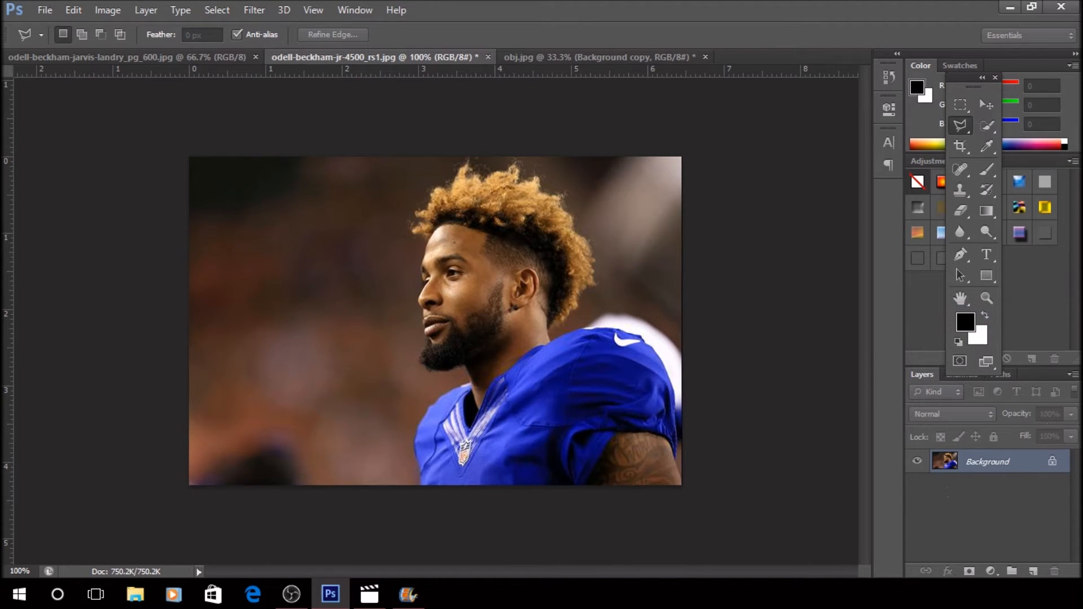
{"action": "key", "text": "Return"}
{"action": "right_click", "coordinate": [969, 488]}
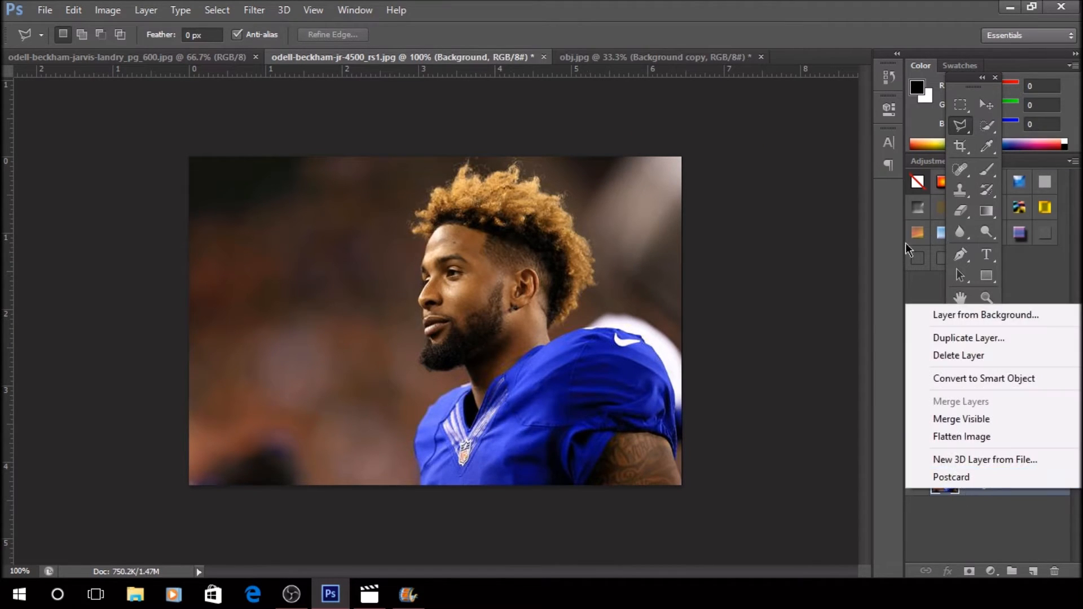
{"action": "left_click", "coordinate": [962, 354]}
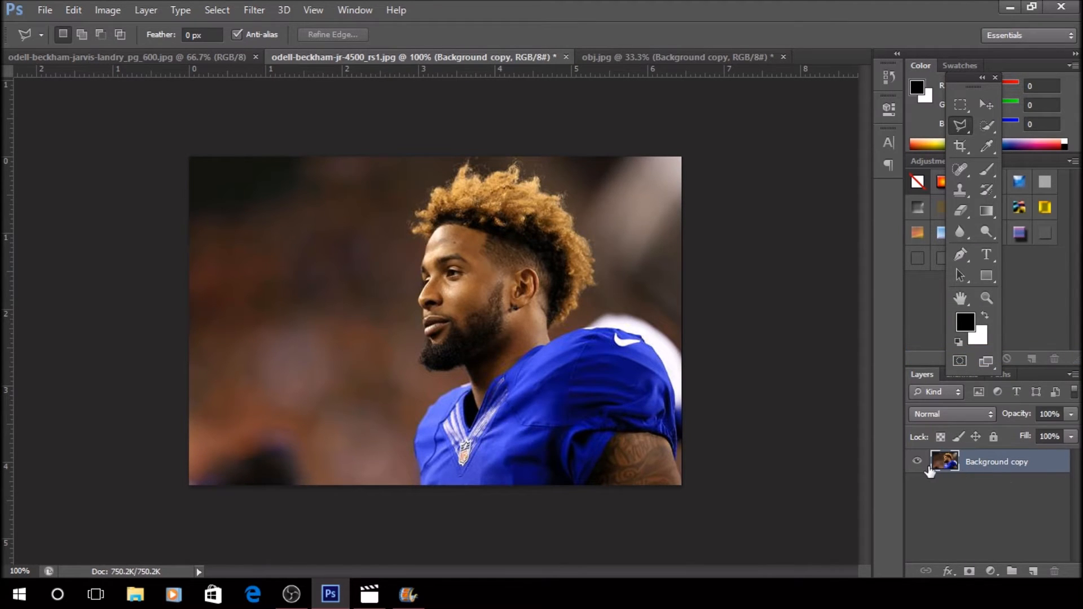
{"action": "left_click", "coordinate": [921, 463]}
In odell-beckham-jarvis-landry_pg_600.jpg, start a Polygonal Lasso outline at the number 13 player's facemask and trace down his chest to the chin strap's end
{"action": "left_click", "coordinate": [130, 57]}
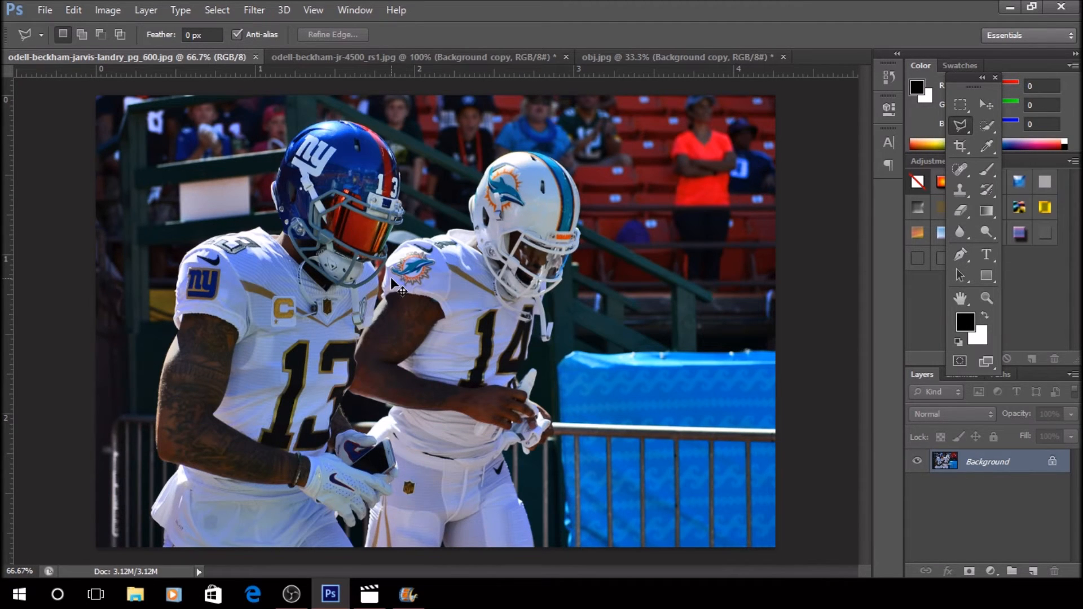
{"action": "key", "text": "ctrl+plus"}
{"action": "key", "text": "ctrl+plus"}
{"action": "key", "text": "ctrl+plus"}
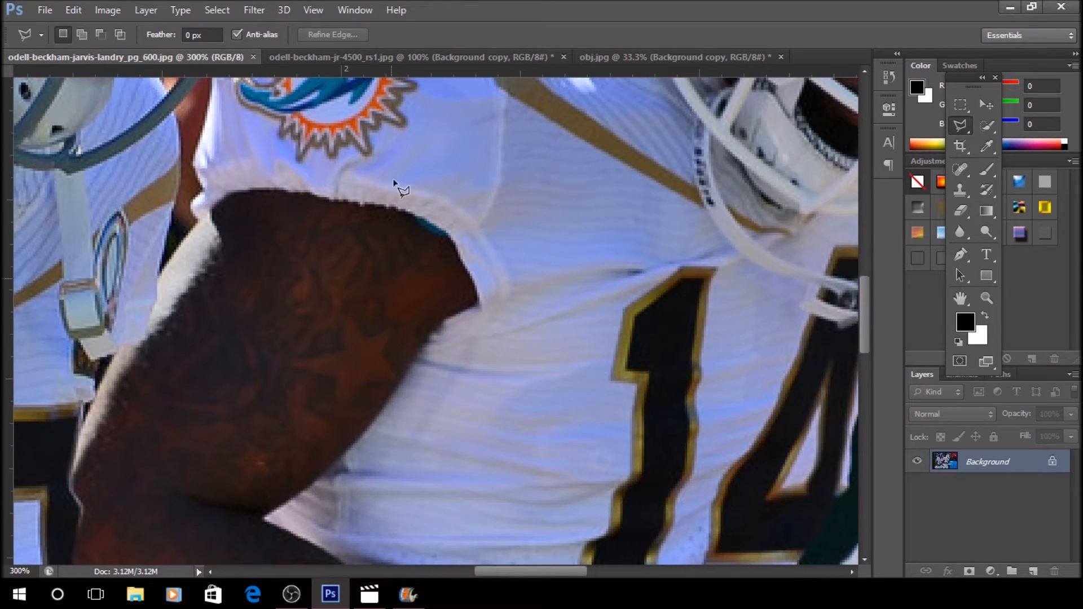
{"action": "left_click_drag", "start_coordinate": [530, 571], "coordinate": [479, 573]}
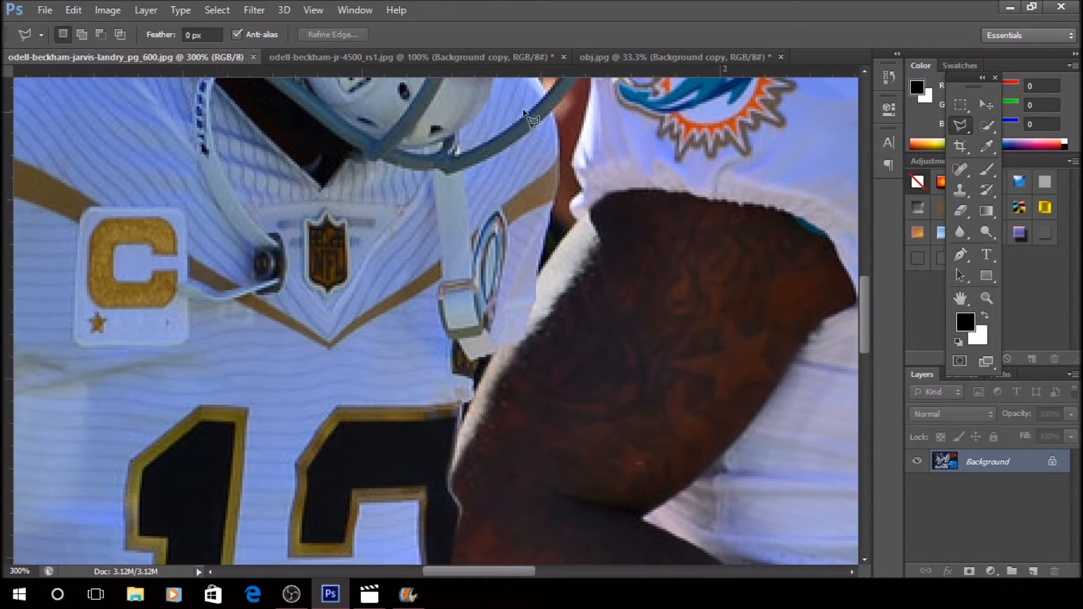
{"action": "scroll", "coordinate": [564, 172], "scroll_direction": "up", "scroll_amount": 5}
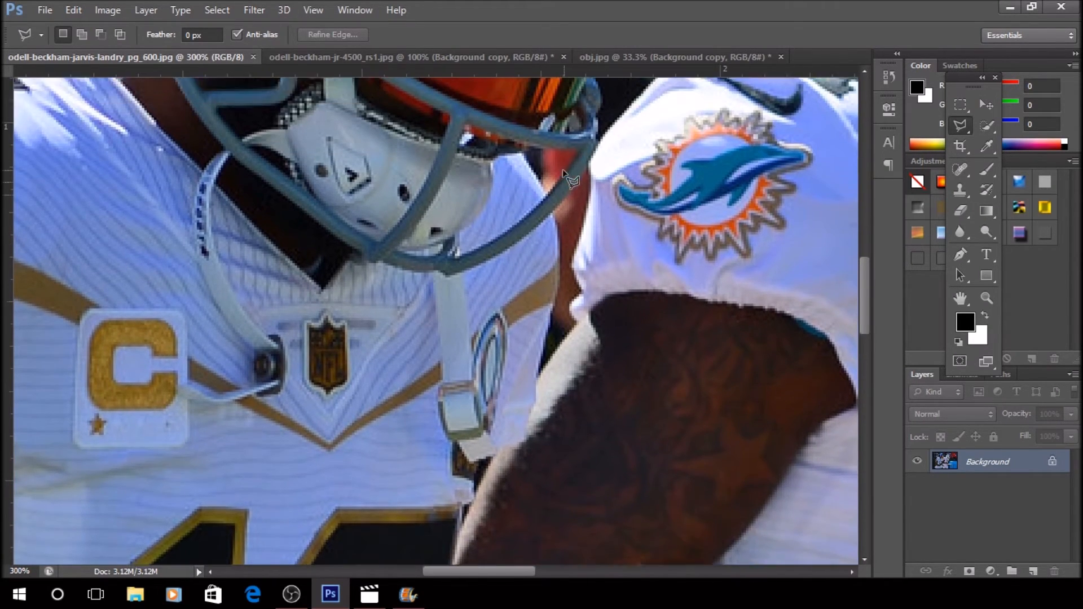
{"action": "scroll", "coordinate": [586, 169], "scroll_direction": "up", "scroll_amount": 4}
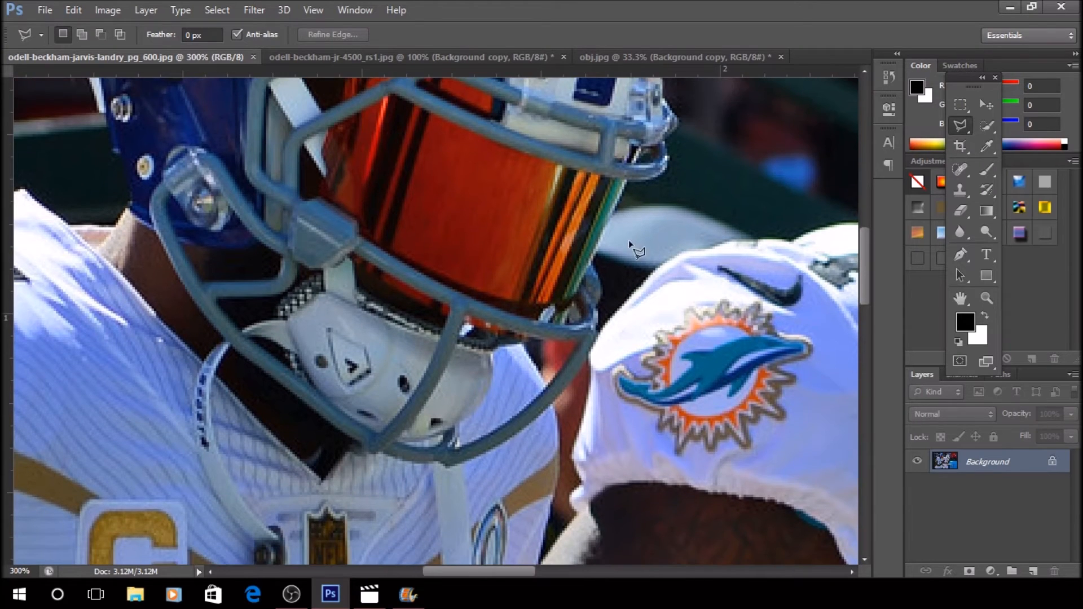
{"action": "left_click", "coordinate": [602, 323]}
{"action": "left_click", "coordinate": [587, 359]}
{"action": "scroll", "coordinate": [530, 343], "scroll_direction": "down", "scroll_amount": 4}
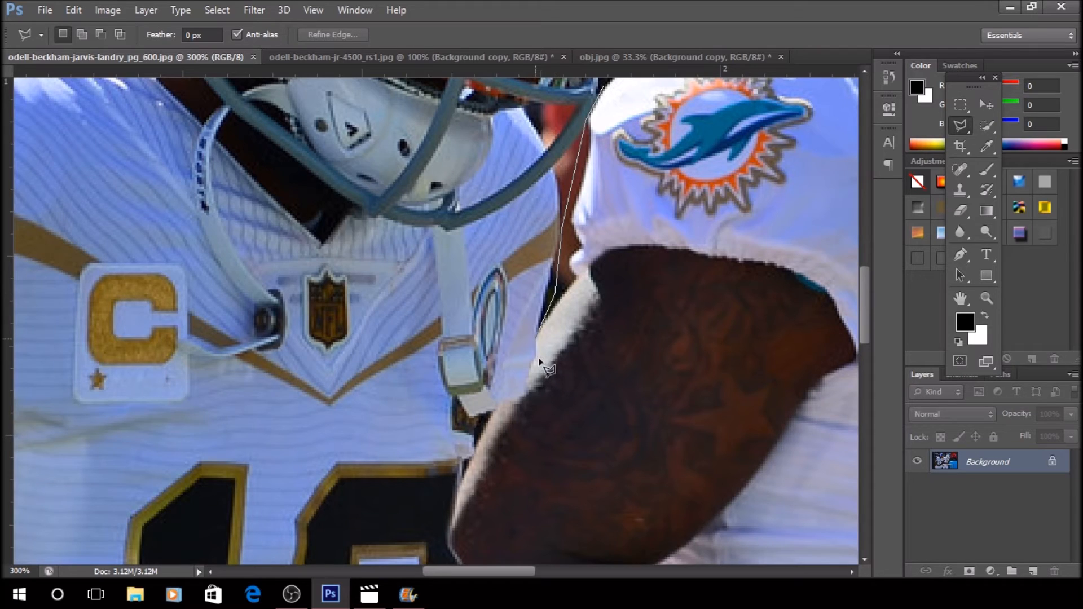
{"action": "left_click", "coordinate": [522, 400]}
{"action": "left_click", "coordinate": [473, 417]}
{"action": "left_click", "coordinate": [474, 446]}
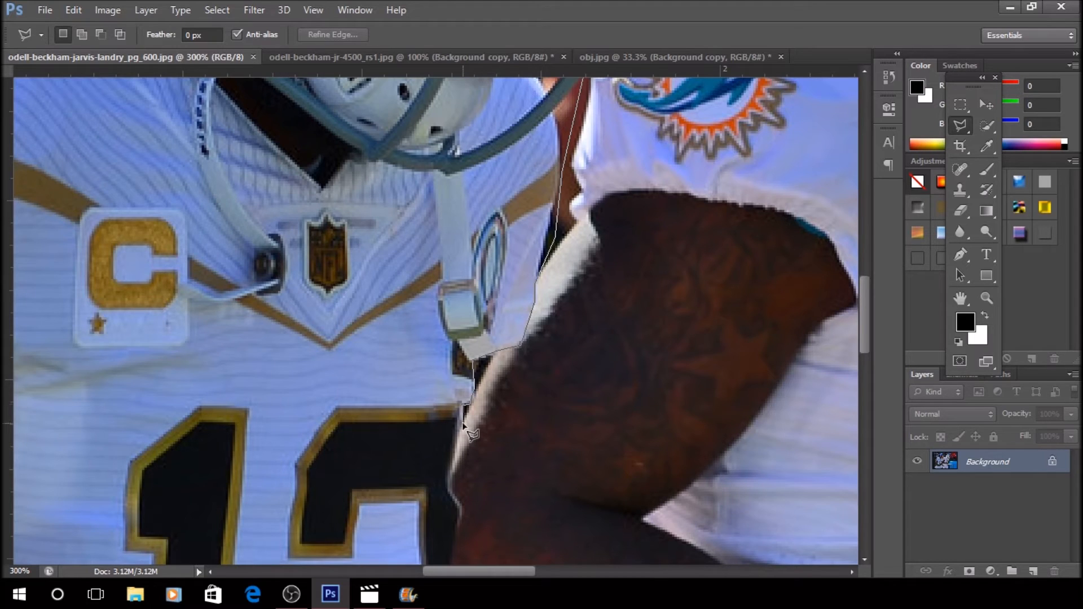
Continue the lasso outline down the number 13 jersey's edge, past the teammate's elbow to the top of the exposed forearm
{"action": "left_click", "coordinate": [463, 422]}
{"action": "scroll", "coordinate": [401, 474], "scroll_direction": "down", "scroll_amount": 5}
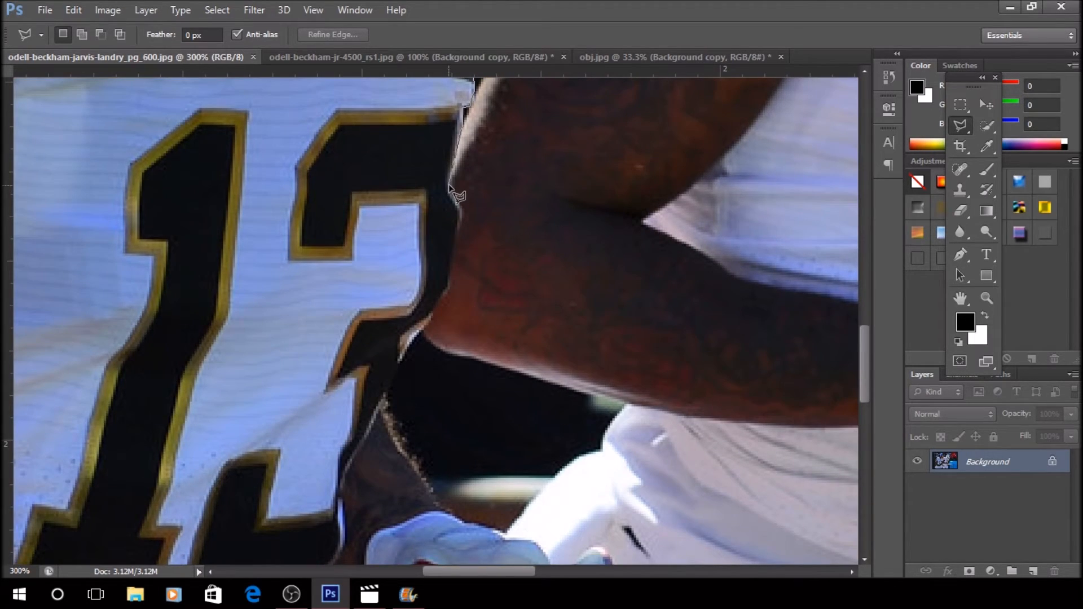
{"action": "left_click", "coordinate": [460, 208]}
{"action": "left_click", "coordinate": [450, 286]}
{"action": "left_click", "coordinate": [412, 336]}
{"action": "left_click", "coordinate": [387, 399]}
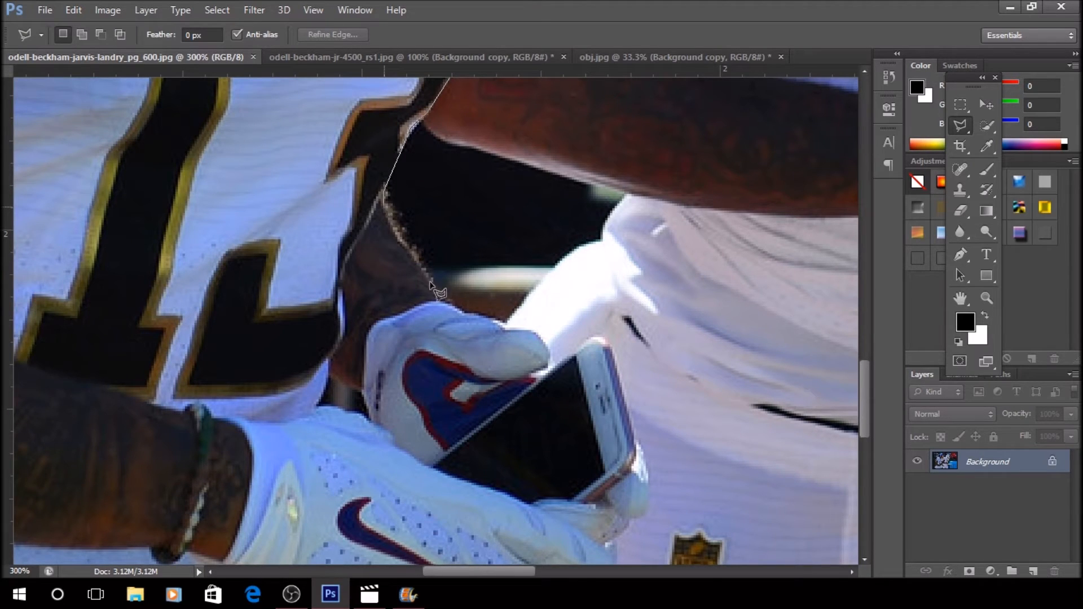
Trace the lasso outline along the number 13 player's forearm, glove and fingers and around the edge of the phone
{"action": "left_click", "coordinate": [440, 300]}
{"action": "left_click", "coordinate": [530, 333]}
{"action": "left_click", "coordinate": [546, 379]}
{"action": "left_click", "coordinate": [591, 338]}
{"action": "left_click", "coordinate": [608, 347]}
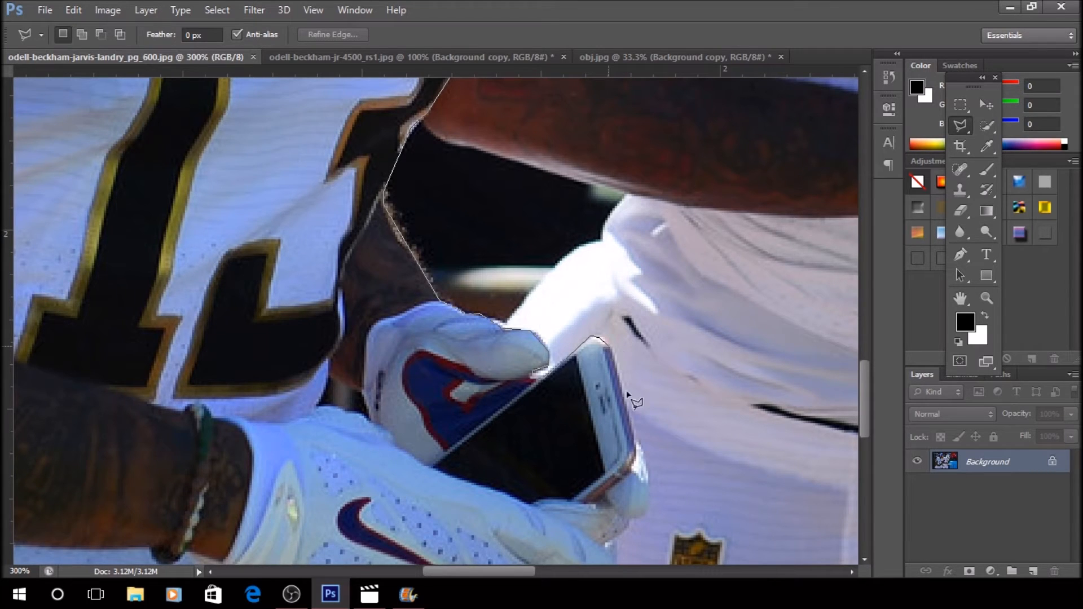
{"action": "left_click", "coordinate": [646, 464]}
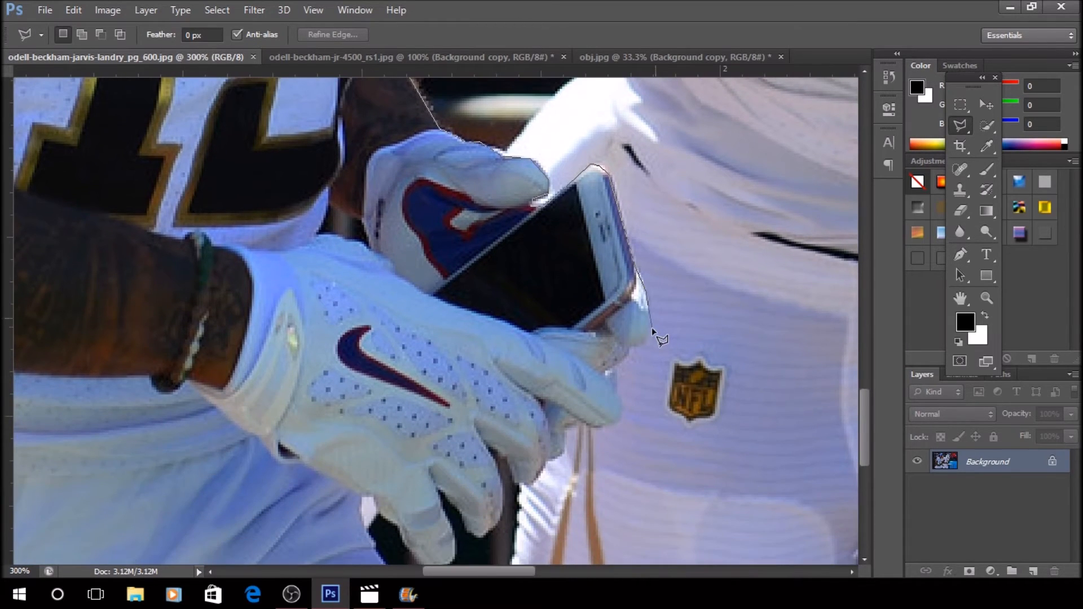
{"action": "left_click", "coordinate": [628, 345]}
{"action": "left_click", "coordinate": [620, 400]}
Carry the lasso outline below the gloves through the dark gap between the two players and close the selection
{"action": "mouse_move", "coordinate": [520, 583]}
{"action": "left_click", "coordinate": [477, 316]}
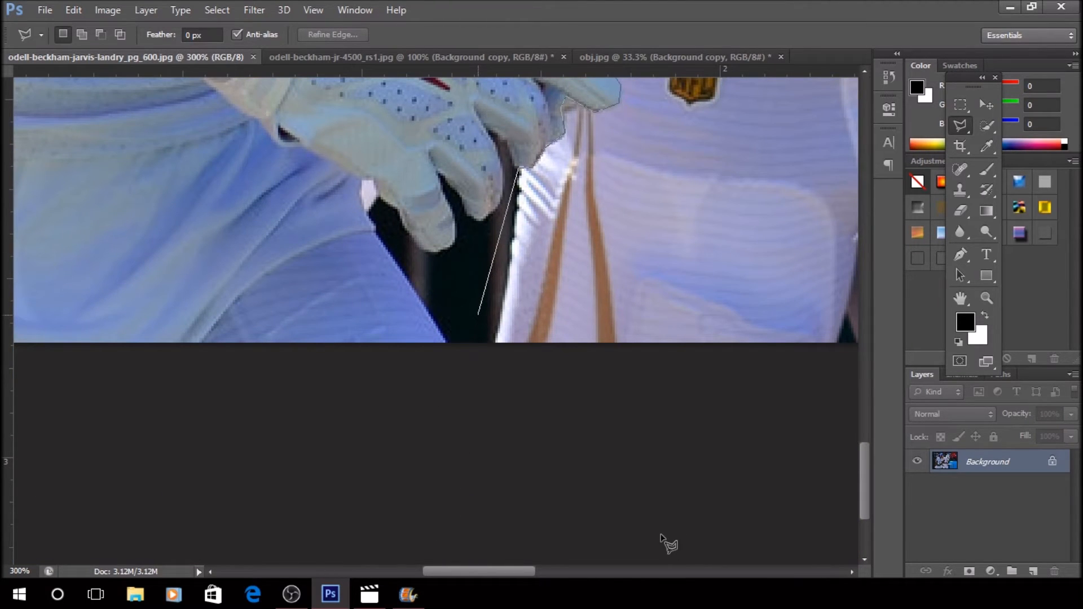
{"action": "key", "text": "Return"}
{"action": "key", "text": "ctrl+minus"}
{"action": "key", "text": "ctrl+minus"}
{"action": "key", "text": "ctrl+minus"}
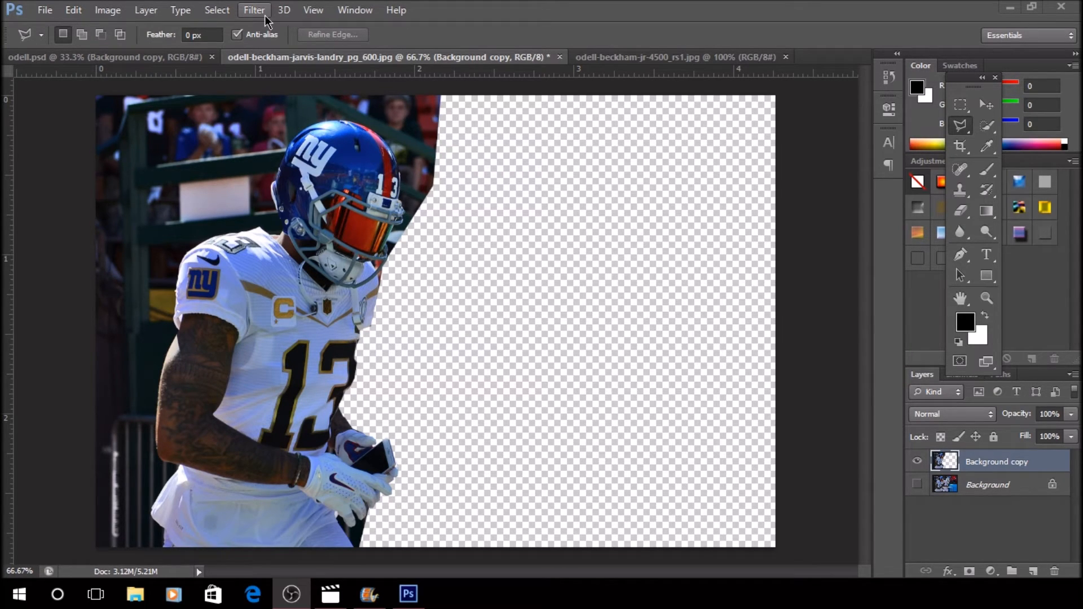
Delete the hidden original Background layer beneath the partly erased Background copy
{"action": "right_click", "coordinate": [996, 462]}
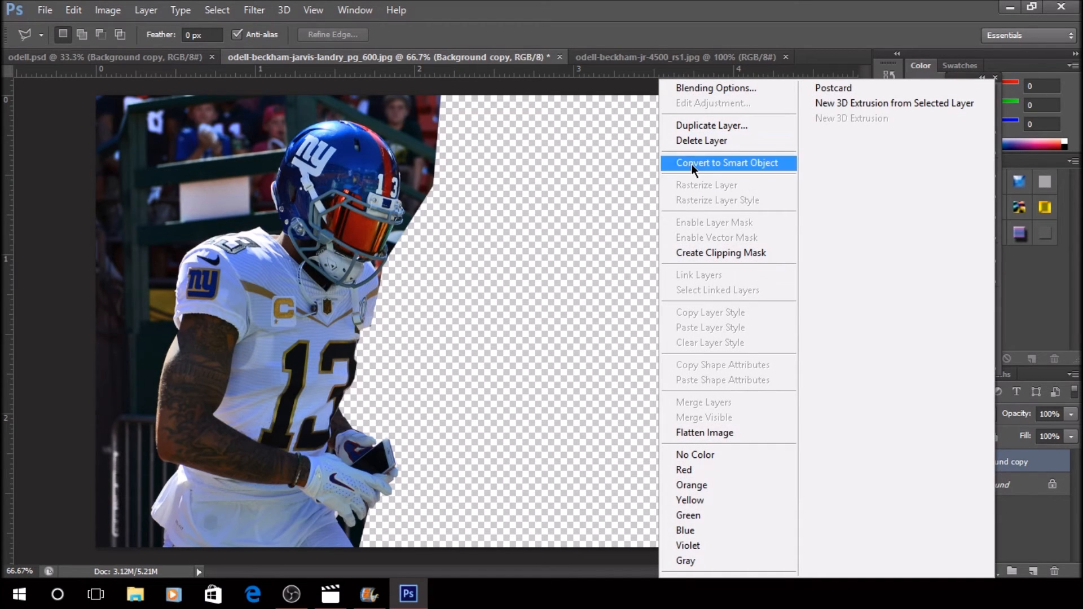
{"action": "left_click", "coordinate": [1069, 501]}
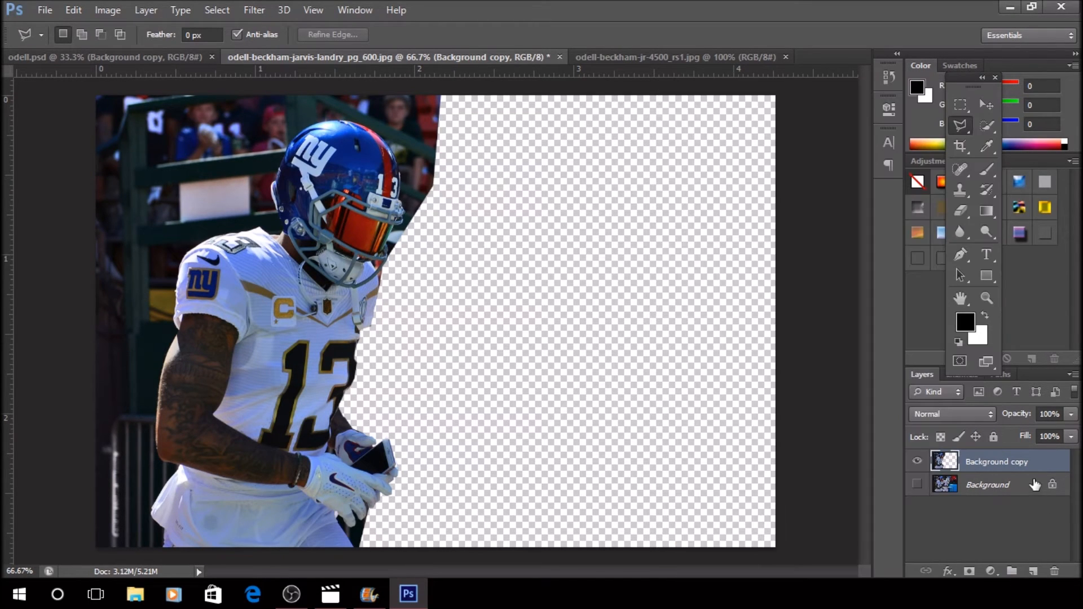
{"action": "left_click", "coordinate": [980, 490]}
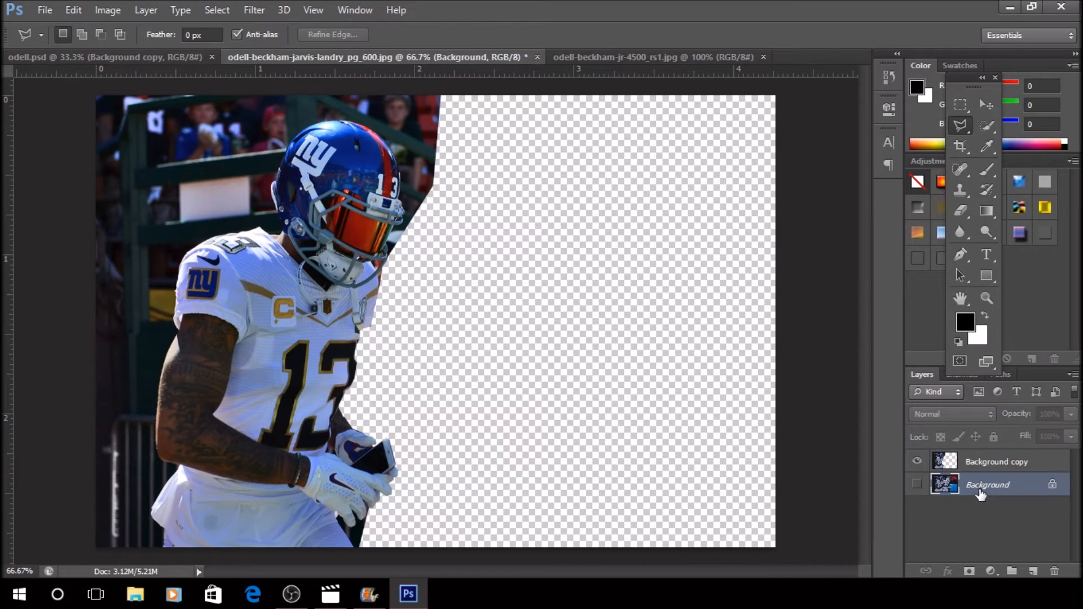
{"action": "left_click", "coordinate": [918, 484]}
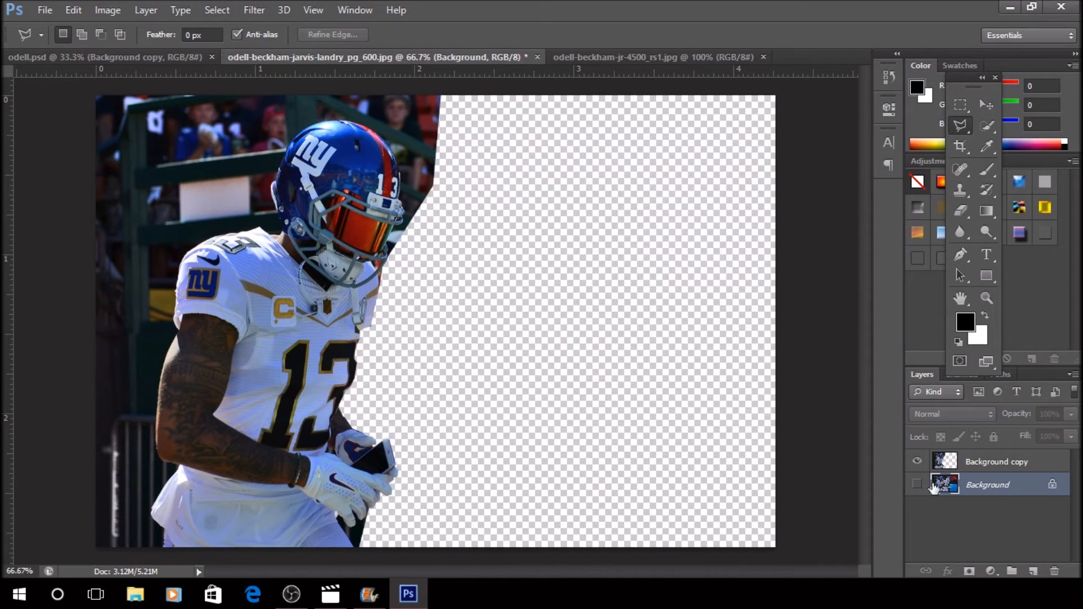
{"action": "right_click", "coordinate": [971, 494]}
{"action": "left_click", "coordinate": [941, 355]}
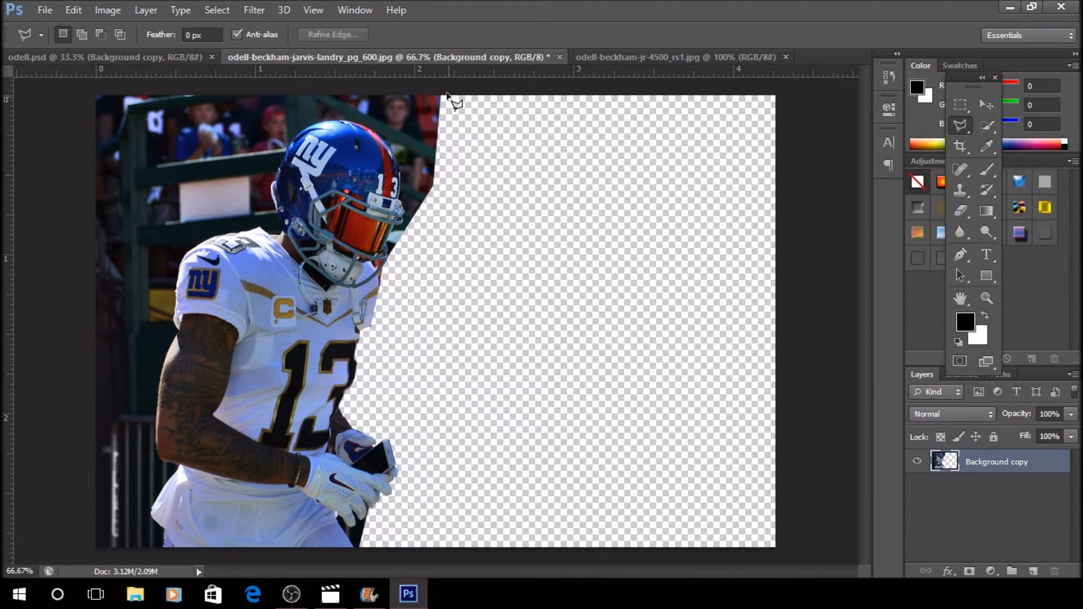
Apply the Topaz Adjust 5 Psychedelic preset to the Background copy layer and desaturate the layer to black and white
{"action": "left_click", "coordinate": [252, 10]}
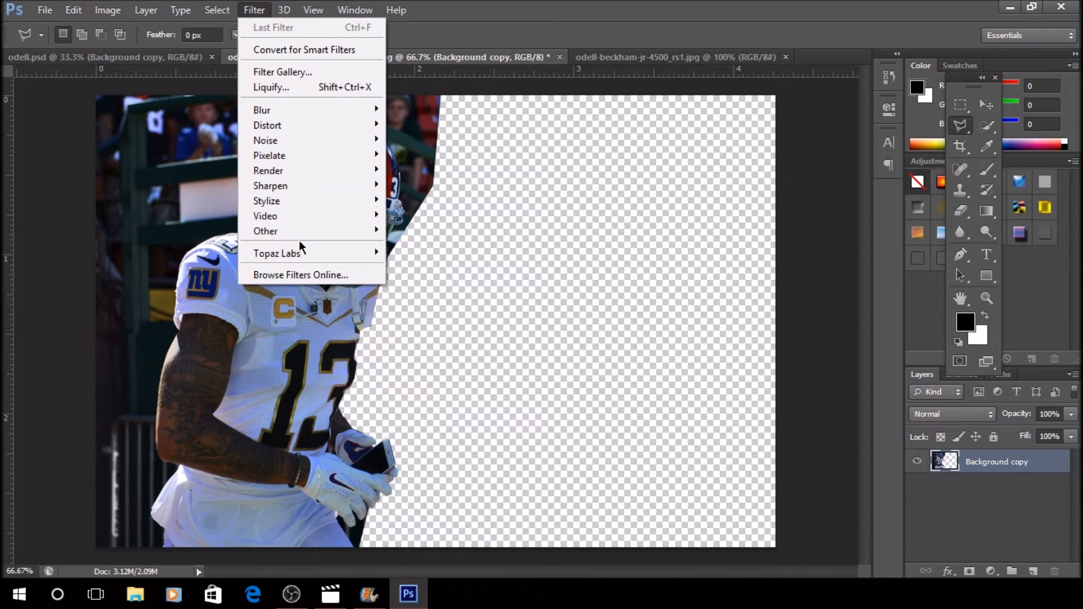
{"action": "mouse_move", "coordinate": [297, 255]}
{"action": "left_click", "coordinate": [468, 252]}
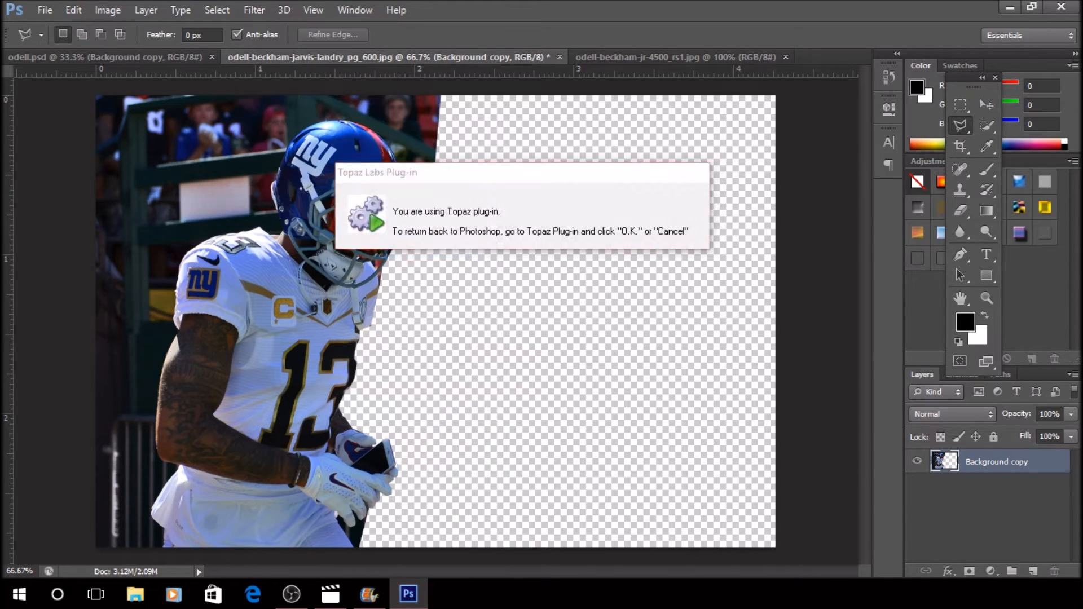
{"action": "scroll", "coordinate": [301, 369], "scroll_direction": "down", "scroll_amount": 3}
{"action": "scroll", "coordinate": [302, 368], "scroll_direction": "down", "scroll_amount": 3}
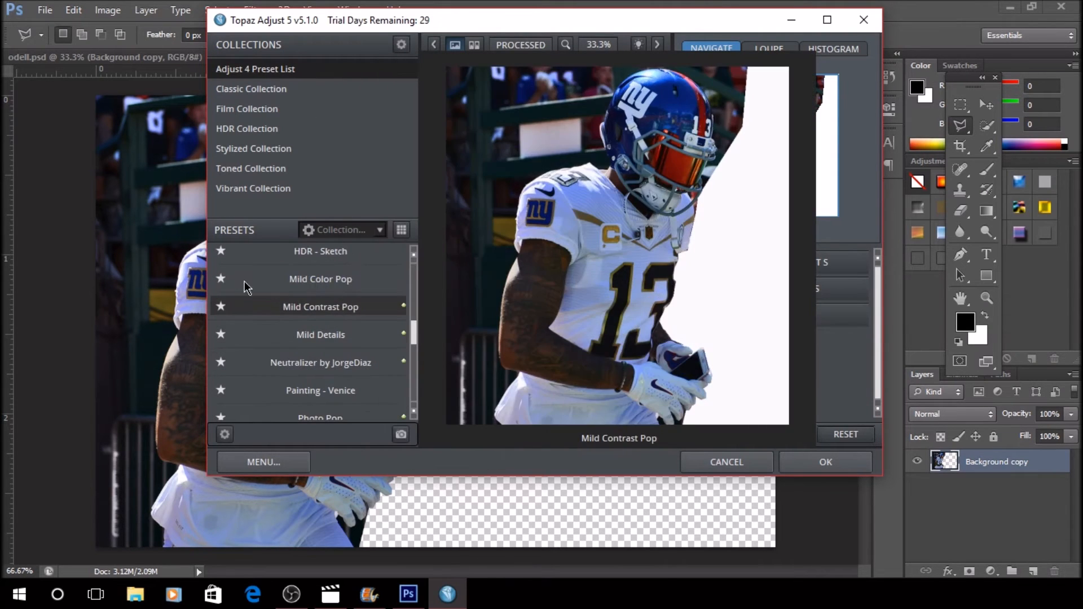
{"action": "scroll", "coordinate": [316, 361], "scroll_direction": "down", "scroll_amount": 3}
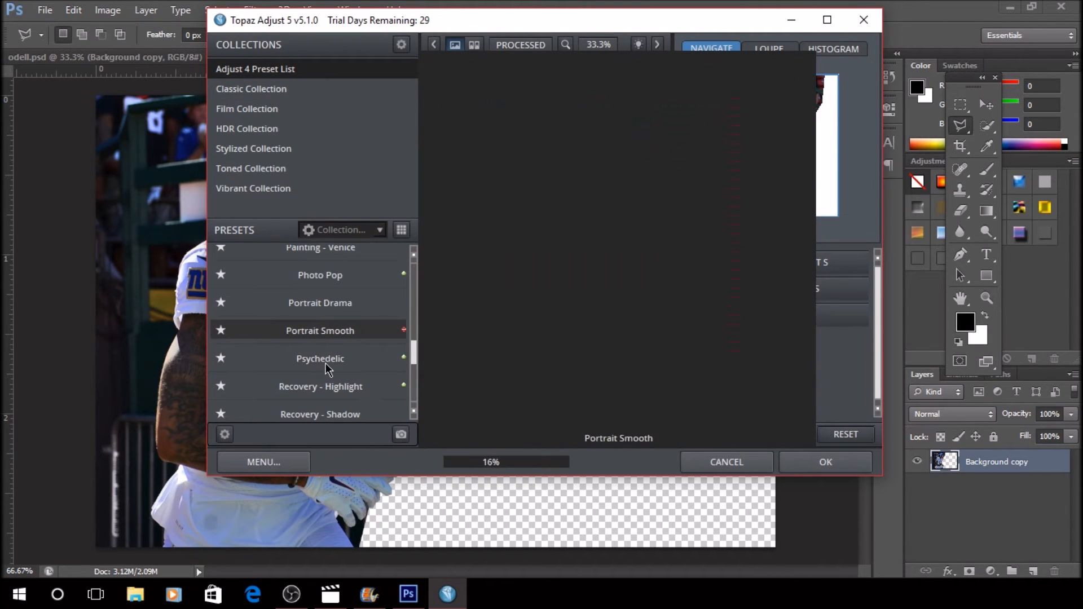
{"action": "left_click", "coordinate": [327, 369]}
{"action": "left_click", "coordinate": [801, 434]}
{"action": "left_click", "coordinate": [810, 462]}
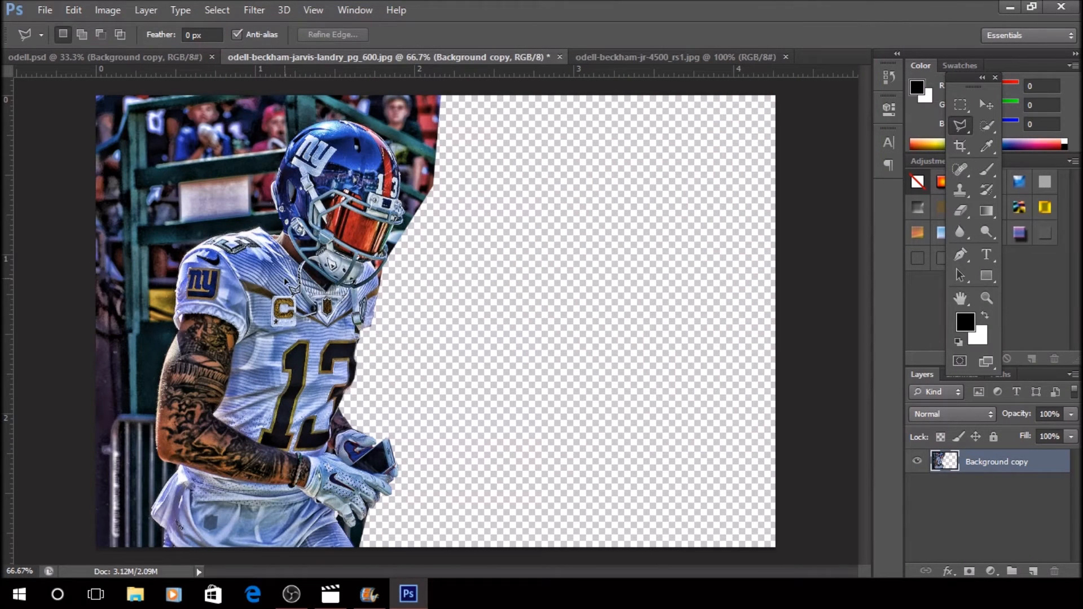
{"action": "key", "text": "ctrl+shift+u"}
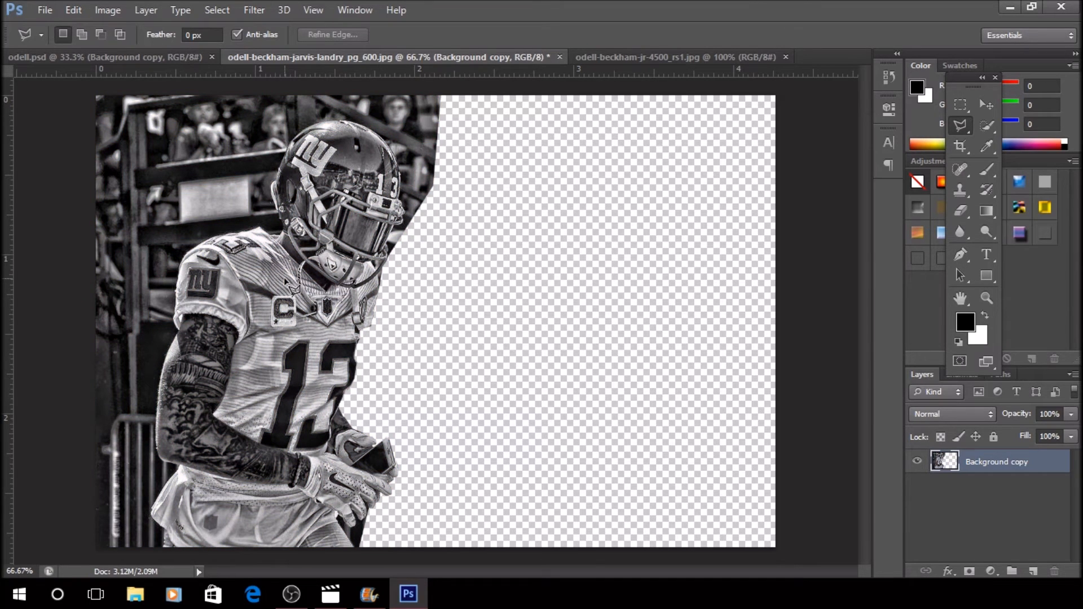
Copy the whole black-and-white player cutout and paste it onto a new top layer in odell.psd
{"action": "key", "text": "ctrl+a"}
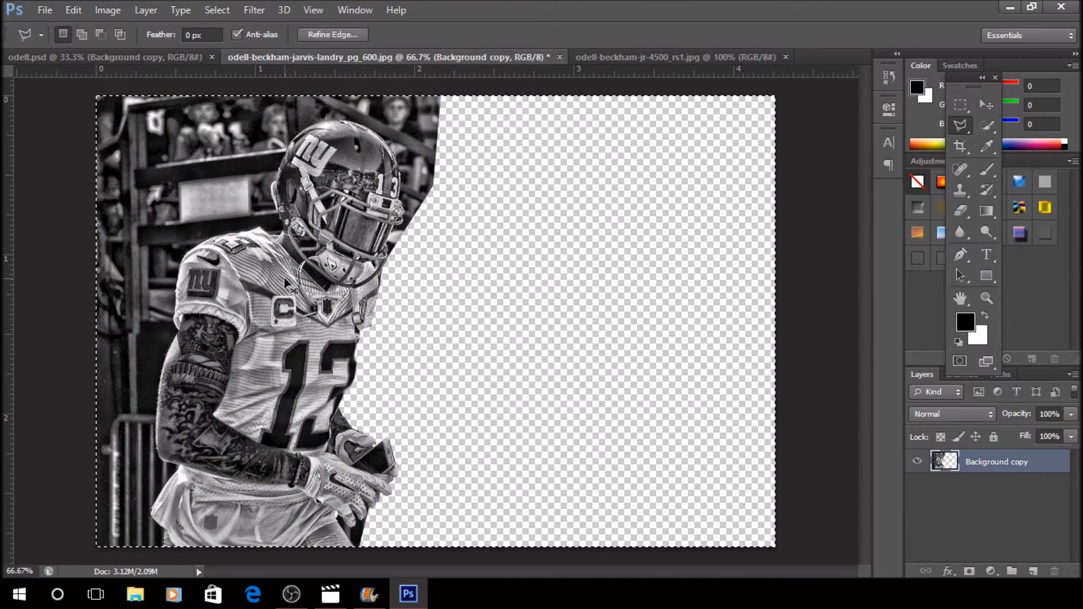
{"action": "left_click", "coordinate": [652, 58]}
{"action": "left_click", "coordinate": [263, 56]}
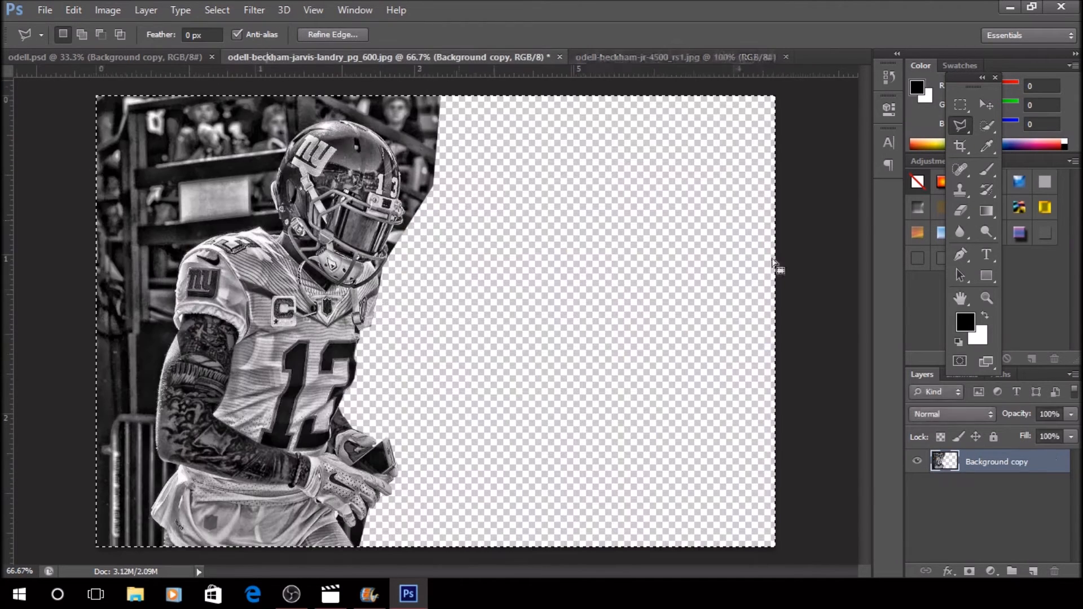
{"action": "left_click", "coordinate": [107, 57]}
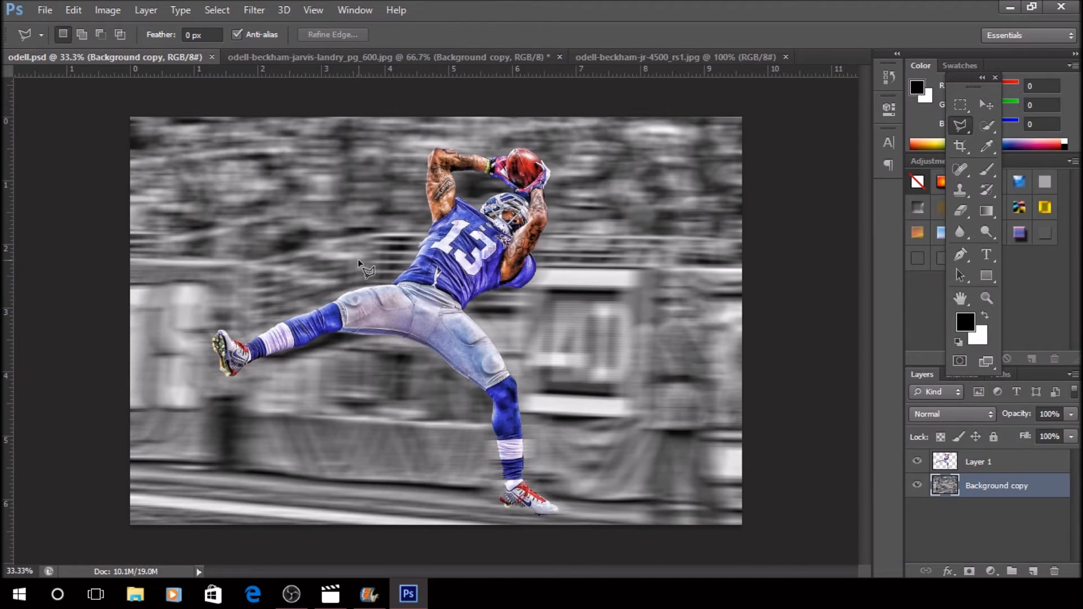
{"action": "left_click", "coordinate": [1032, 571]}
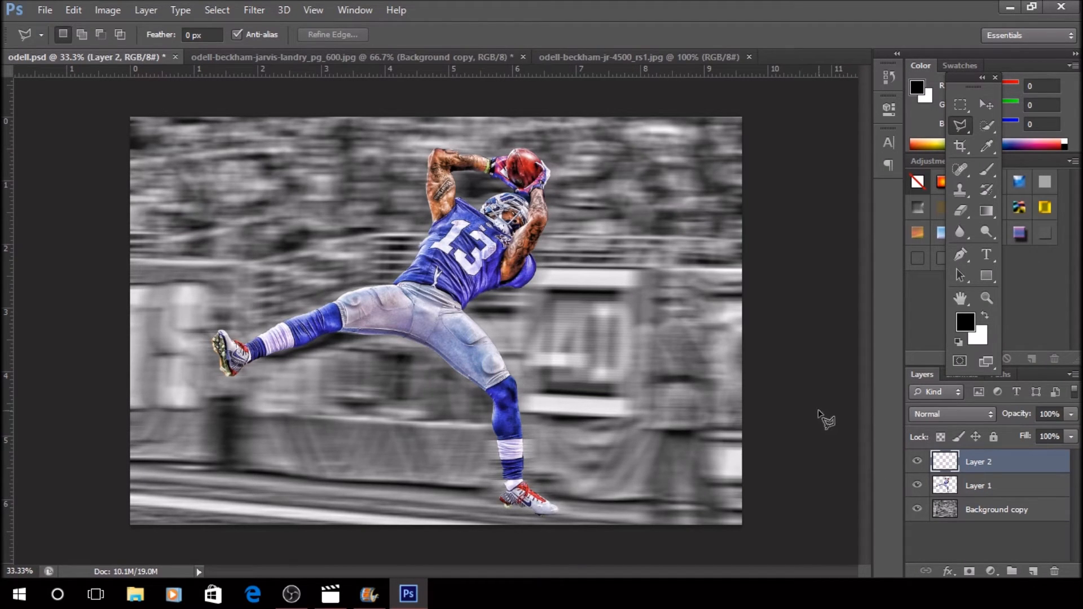
{"action": "key", "text": "ctrl+v"}
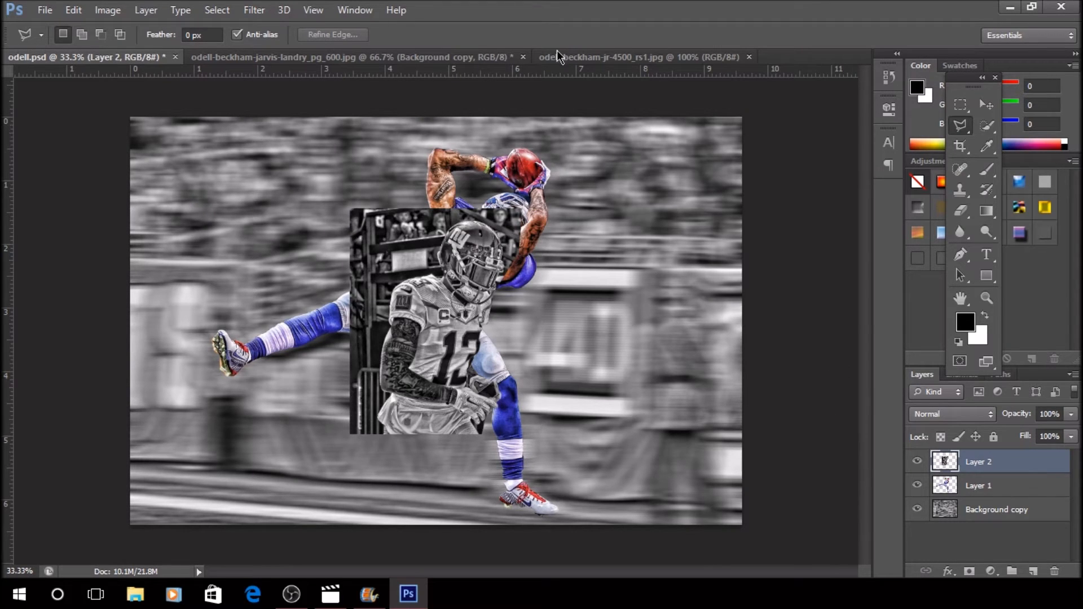
Scale the pasted player on Layer 2 to about 136%, place it in the lower-right corner of the image and apply the transform
{"action": "key", "text": "ctrl+t"}
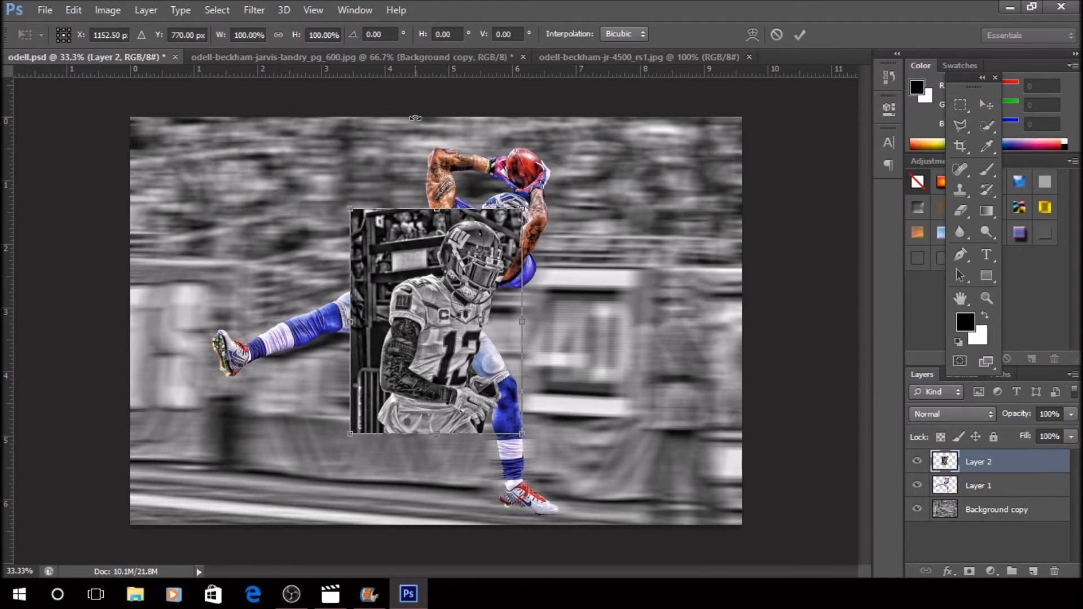
{"action": "left_click_drag", "start_coordinate": [517, 208], "coordinate": [582, 128]}
{"action": "left_click_drag", "start_coordinate": [399, 214], "coordinate": [578, 330]}
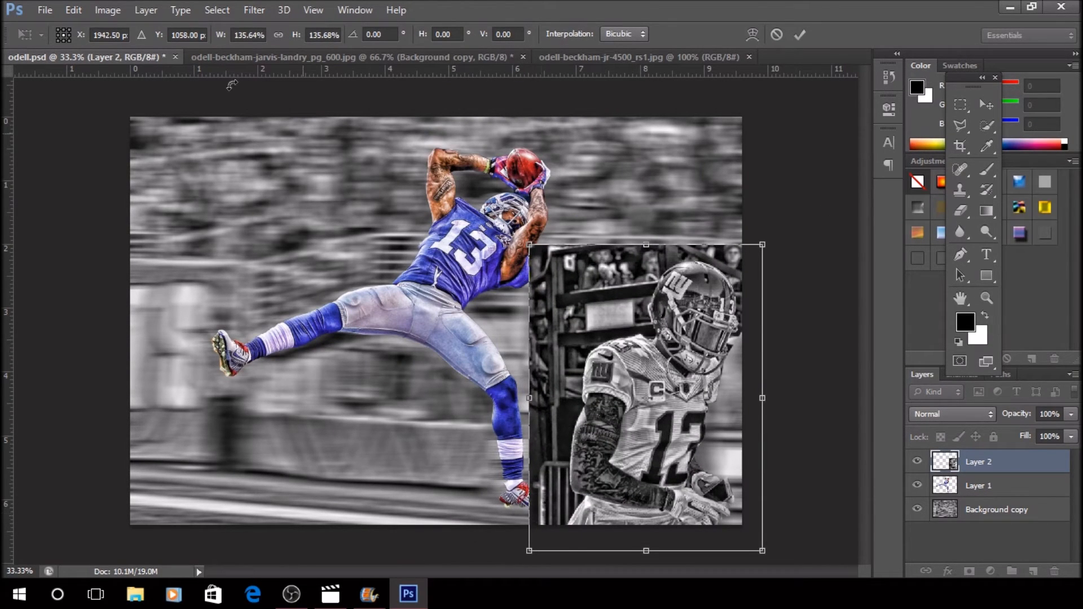
{"action": "left_click", "coordinate": [987, 170]}
{"action": "left_click", "coordinate": [459, 234]}
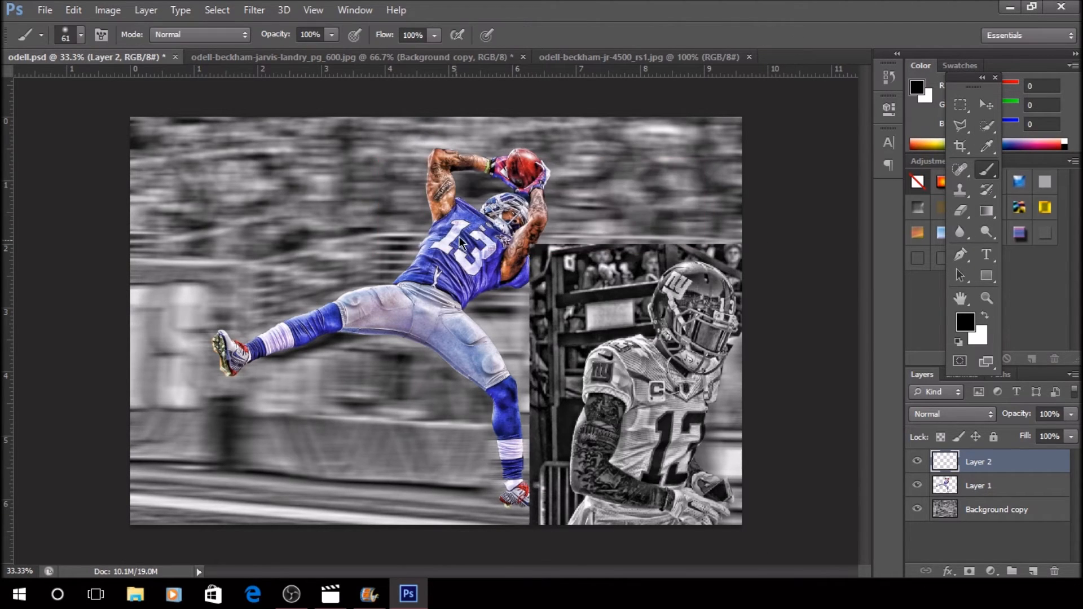
Switch to the eraser by choosing the Pencil Eraser preset from the tool presets for all tools
{"action": "left_click", "coordinate": [41, 35]}
{"action": "scroll", "coordinate": [42, 105], "scroll_direction": "down", "scroll_amount": 4}
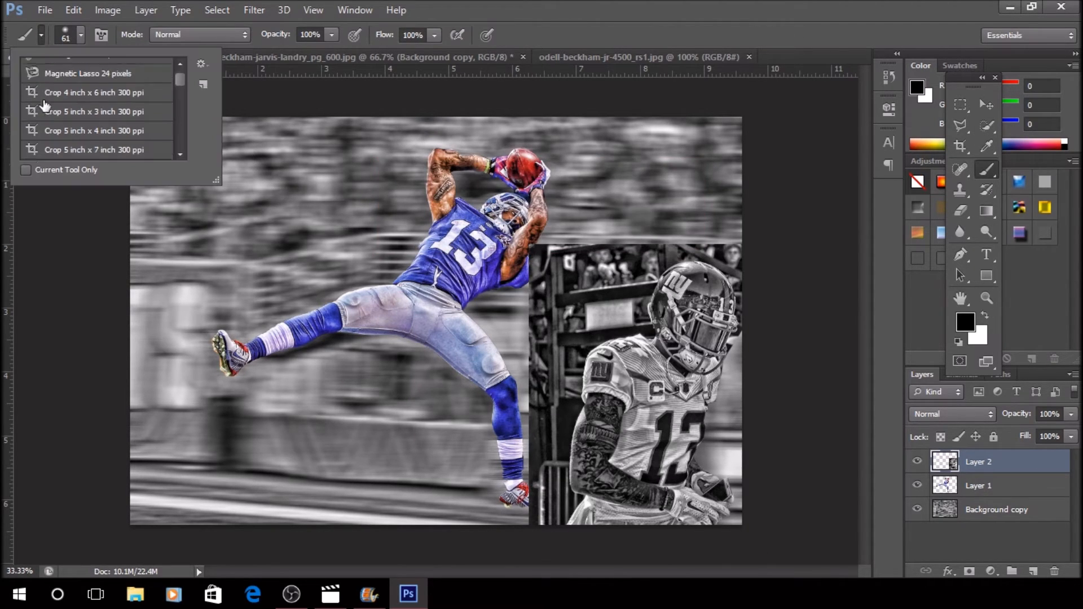
{"action": "left_click", "coordinate": [26, 169]}
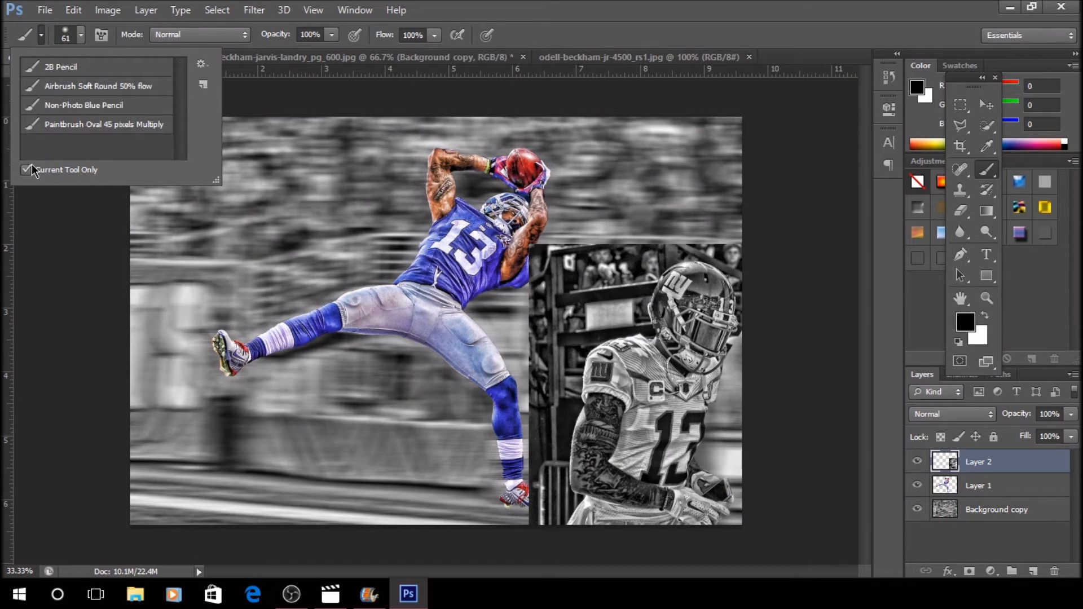
{"action": "left_click", "coordinate": [29, 169]}
{"action": "scroll", "coordinate": [85, 101], "scroll_direction": "down", "scroll_amount": 3}
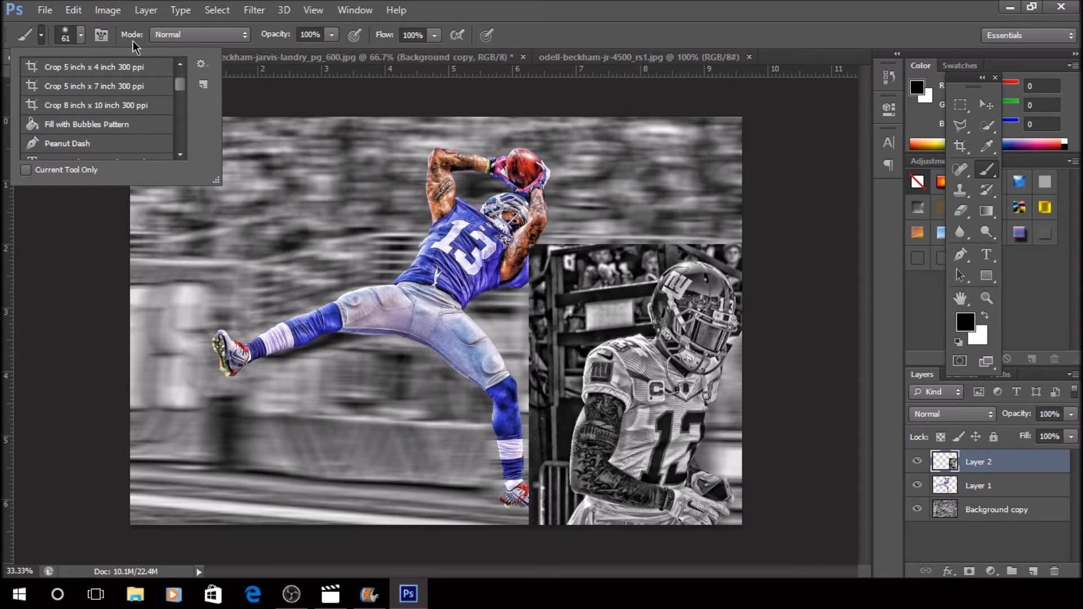
{"action": "scroll", "coordinate": [160, 111], "scroll_direction": "down", "scroll_amount": 3}
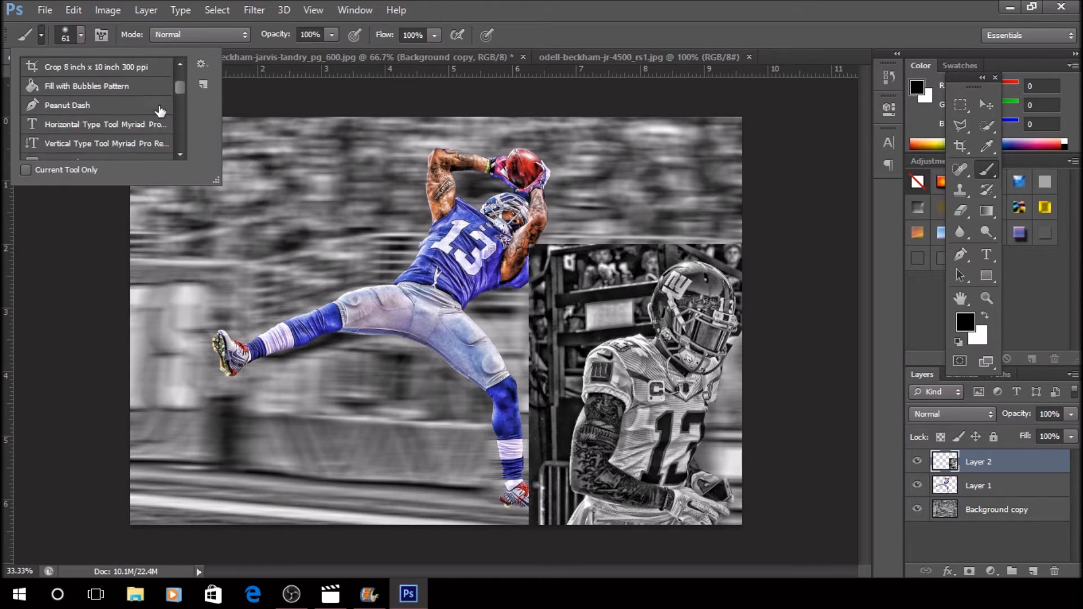
{"action": "scroll", "coordinate": [161, 111], "scroll_direction": "down", "scroll_amount": 10}
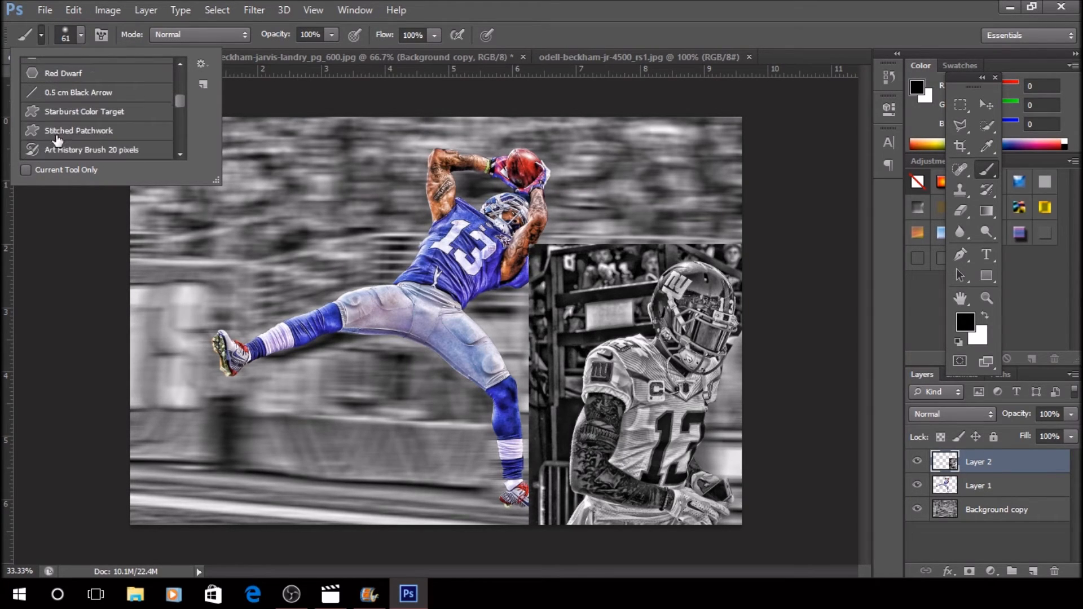
{"action": "scroll", "coordinate": [92, 107], "scroll_direction": "down", "scroll_amount": 1}
{"action": "left_click", "coordinate": [81, 112]}
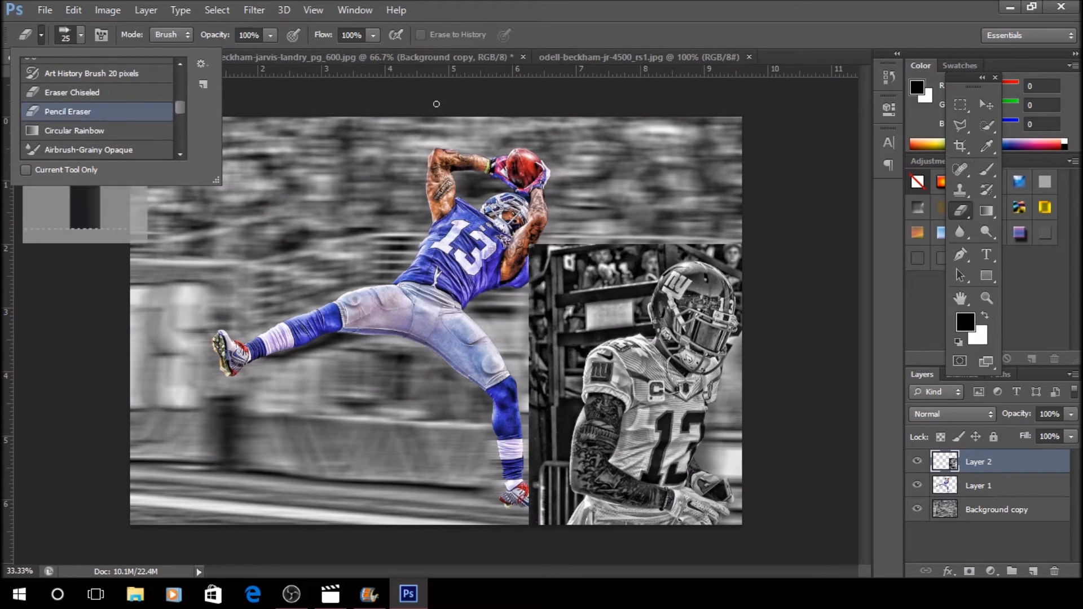
{"action": "left_click", "coordinate": [847, 385]}
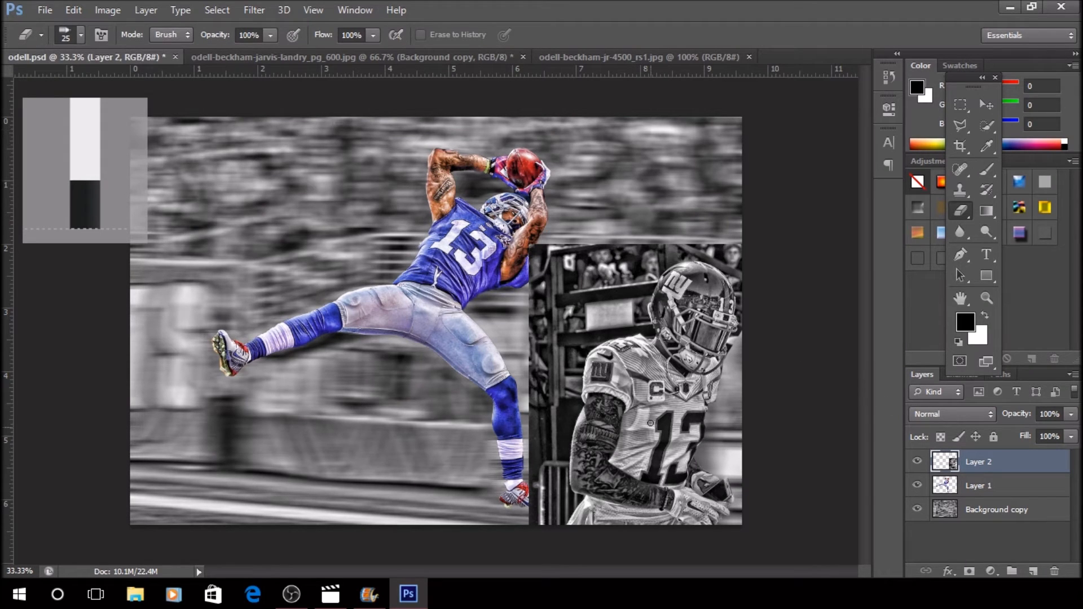
Give the eraser a soft round tip with a size of 94 px and 0% hardness
{"action": "left_click", "coordinate": [82, 35]}
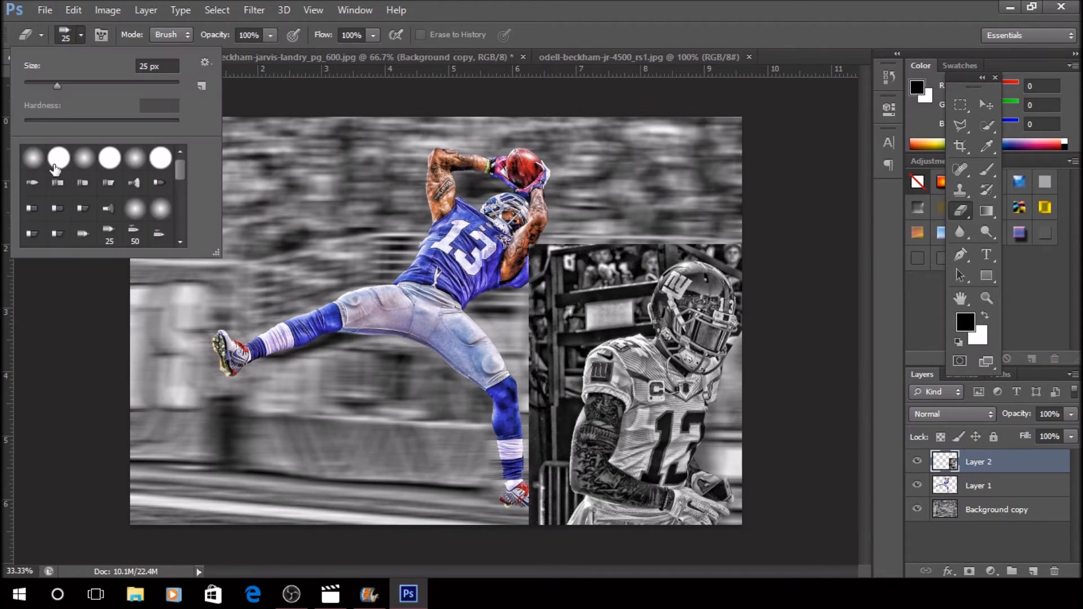
{"action": "left_click", "coordinate": [83, 159]}
{"action": "left_click_drag", "start_coordinate": [110, 82], "coordinate": [97, 87]}
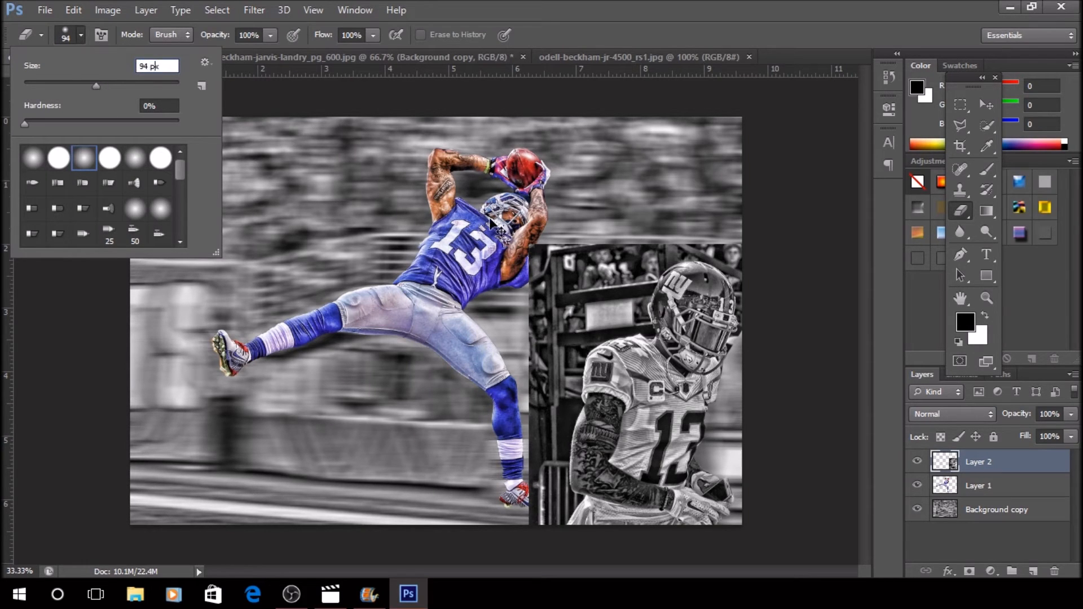
Erase Layer 2's outer background edge where it covers the color player's shoulder, lower leg and shoe
{"action": "key", "text": "ctrl+plus"}
{"action": "key", "text": "ctrl+plus"}
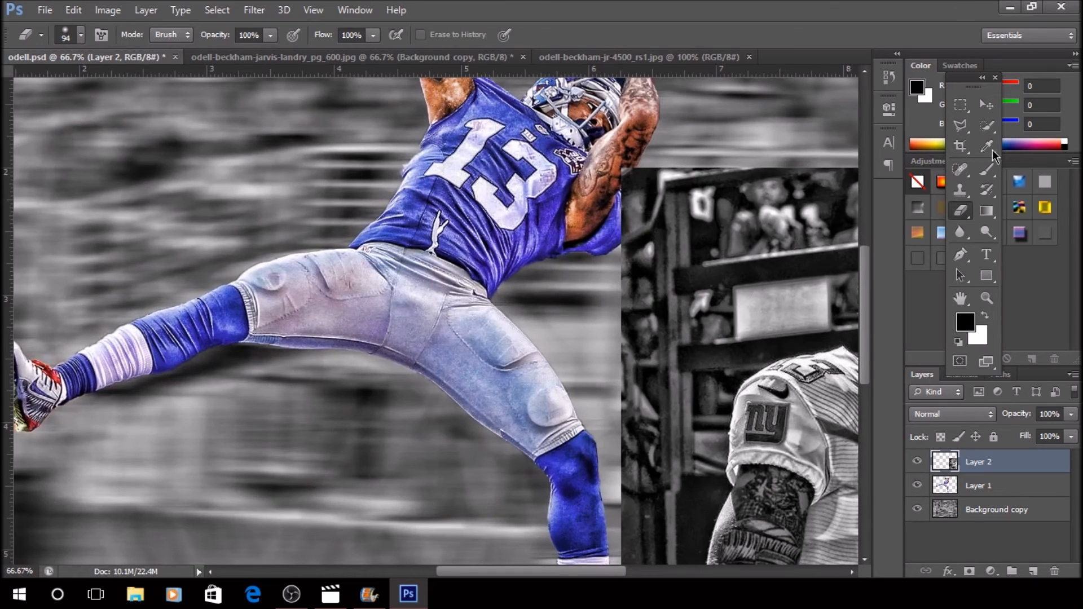
{"action": "mouse_move", "coordinate": [614, 168]}
{"action": "left_mouse_down"}
{"action": "mouse_move", "coordinate": [649, 166]}
{"action": "mouse_move", "coordinate": [618, 180]}
{"action": "mouse_move", "coordinate": [641, 218]}
{"action": "mouse_move", "coordinate": [644, 189]}
{"action": "mouse_move", "coordinate": [697, 172]}
{"action": "mouse_move", "coordinate": [625, 268]}
{"action": "left_mouse_up"}
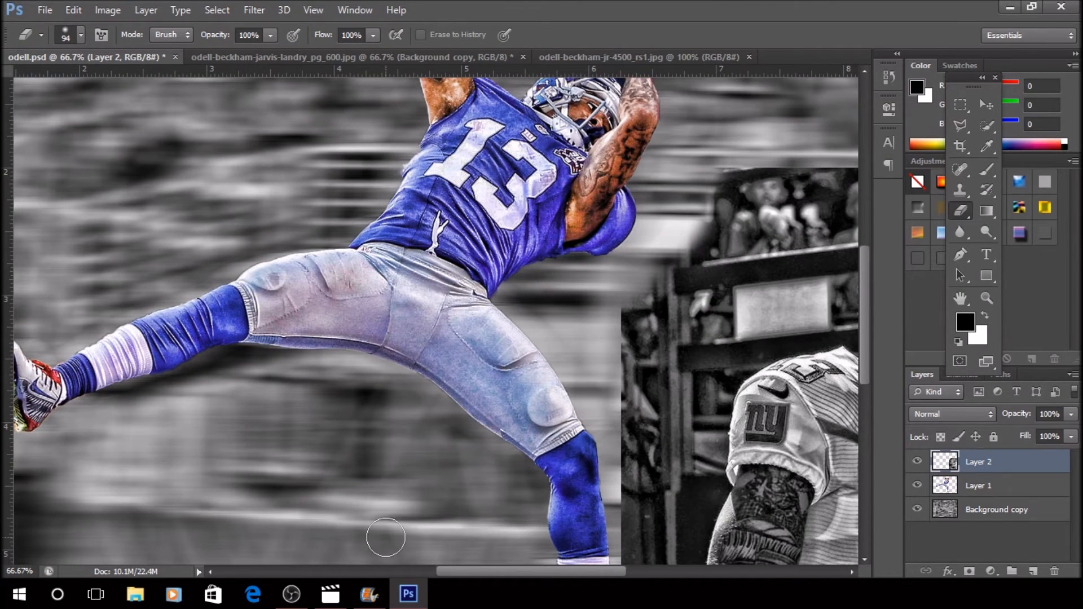
{"action": "left_click_drag", "start_coordinate": [468, 570], "coordinate": [528, 581]}
{"action": "scroll", "coordinate": [351, 261], "scroll_direction": "down", "scroll_amount": 4}
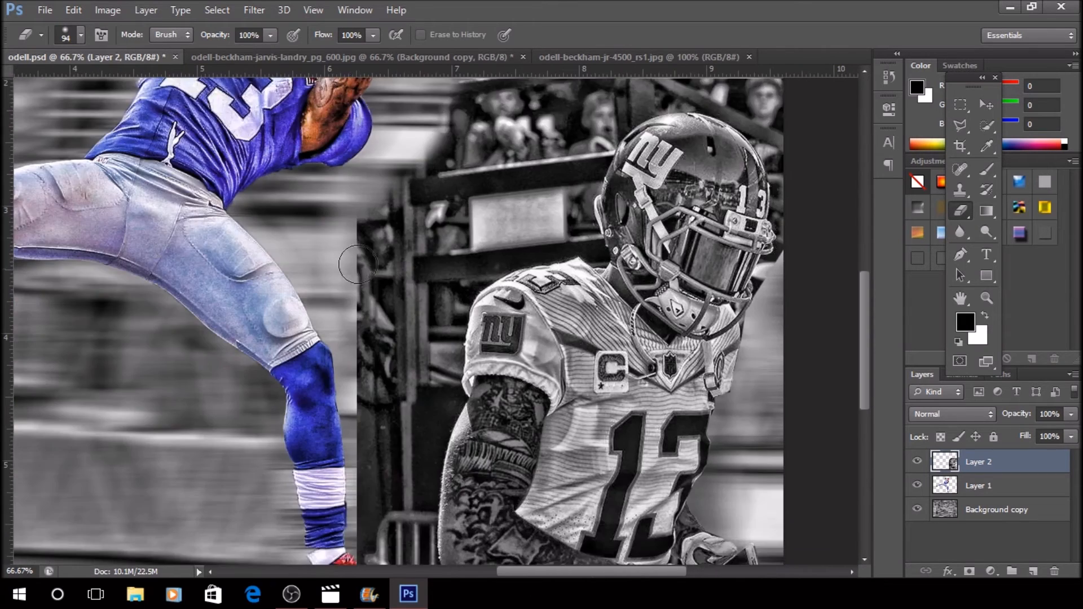
{"action": "mouse_move", "coordinate": [380, 145]}
{"action": "left_mouse_down"}
{"action": "mouse_move", "coordinate": [357, 164]}
{"action": "mouse_move", "coordinate": [375, 442]}
{"action": "mouse_move", "coordinate": [364, 408]}
{"action": "left_mouse_up"}
{"action": "scroll", "coordinate": [354, 232], "scroll_direction": "down", "scroll_amount": 4}
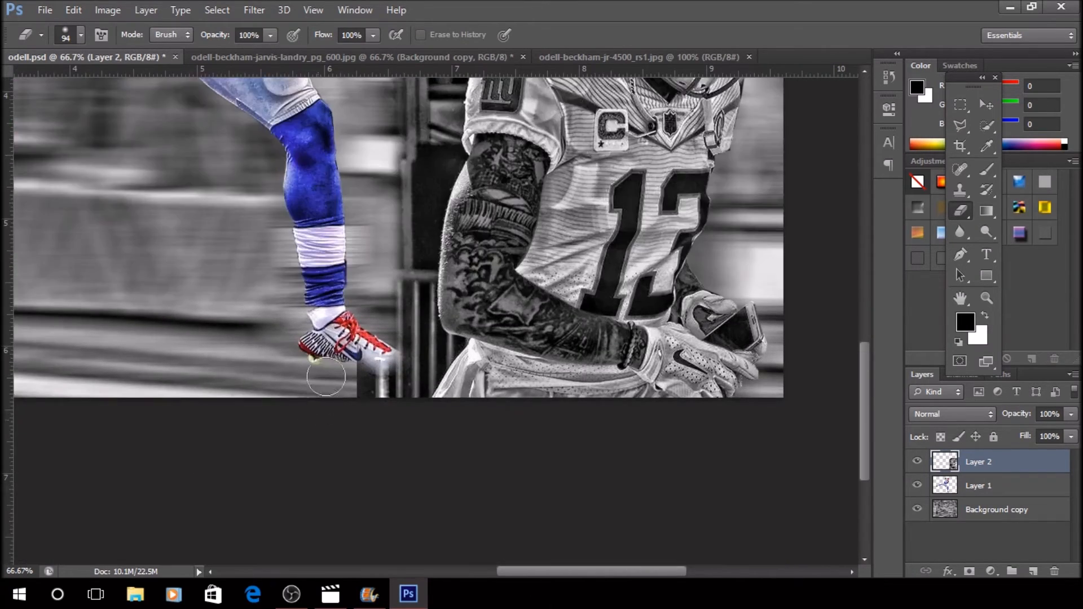
{"action": "left_click_drag", "start_coordinate": [369, 377], "coordinate": [389, 394]}
Erase Layer 2's remaining dark strip between the two players and the upper edge of the crowd above the helmet
{"action": "scroll", "coordinate": [388, 148], "scroll_direction": "up", "scroll_amount": 3}
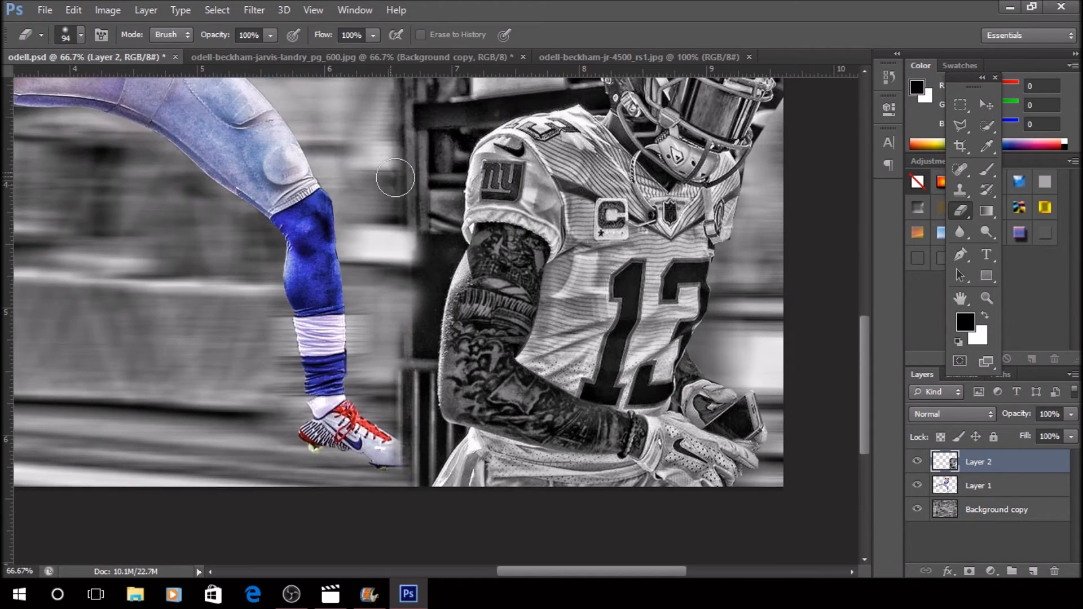
{"action": "scroll", "coordinate": [392, 141], "scroll_direction": "up", "scroll_amount": 3}
{"action": "mouse_move", "coordinate": [406, 189]}
{"action": "left_mouse_down"}
{"action": "mouse_move", "coordinate": [404, 426]}
{"action": "mouse_move", "coordinate": [364, 417]}
{"action": "mouse_move", "coordinate": [395, 451]}
{"action": "mouse_move", "coordinate": [416, 404]}
{"action": "mouse_move", "coordinate": [424, 236]}
{"action": "mouse_move", "coordinate": [436, 304]}
{"action": "mouse_move", "coordinate": [374, 332]}
{"action": "left_mouse_up"}
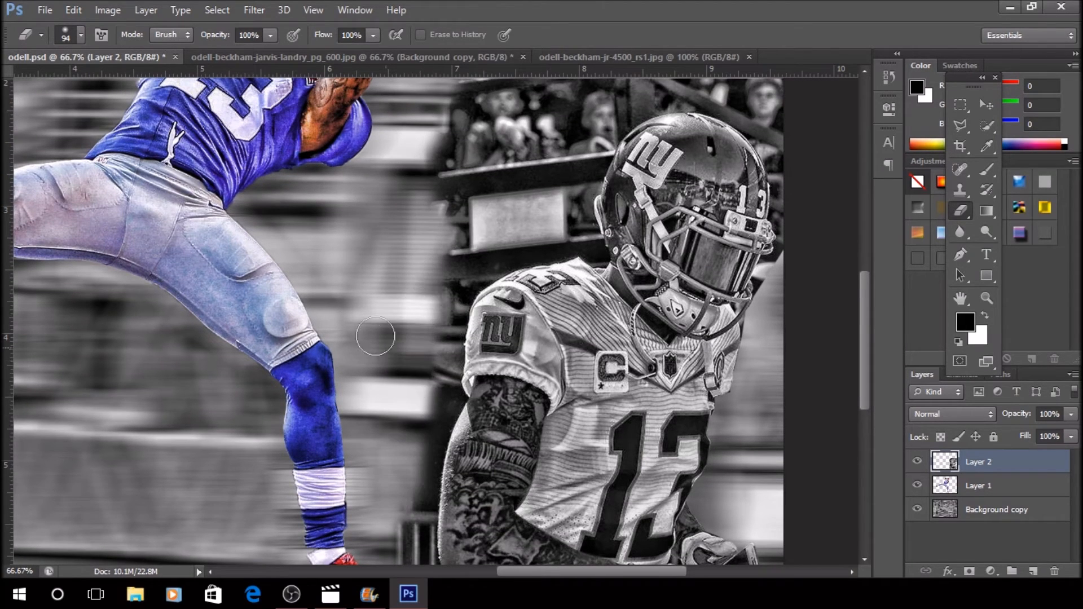
{"action": "scroll", "coordinate": [389, 293], "scroll_direction": "up", "scroll_amount": 3}
{"action": "mouse_move", "coordinate": [421, 265]}
{"action": "left_mouse_down"}
{"action": "mouse_move", "coordinate": [519, 203]}
{"action": "mouse_move", "coordinate": [708, 196]}
{"action": "mouse_move", "coordinate": [802, 210]}
{"action": "mouse_move", "coordinate": [790, 410]}
{"action": "left_mouse_up"}
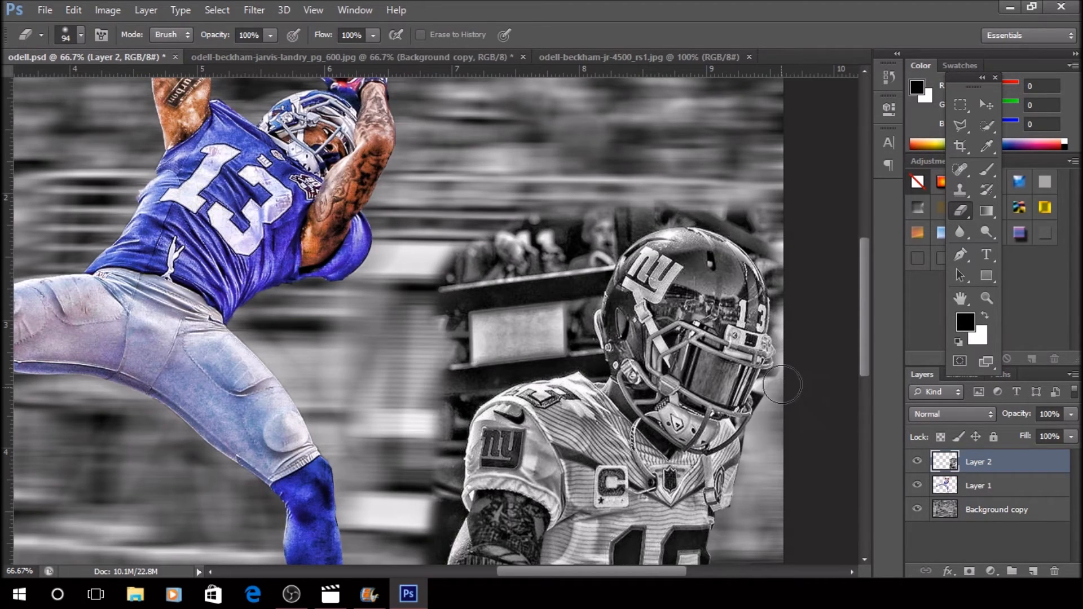
Erase the leftover background in front of the black-and-white player's facemask and the fence posts beside the color player's shoe
{"action": "scroll", "coordinate": [771, 403], "scroll_direction": "down", "scroll_amount": 2}
{"action": "scroll", "coordinate": [770, 403], "scroll_direction": "down", "scroll_amount": 1}
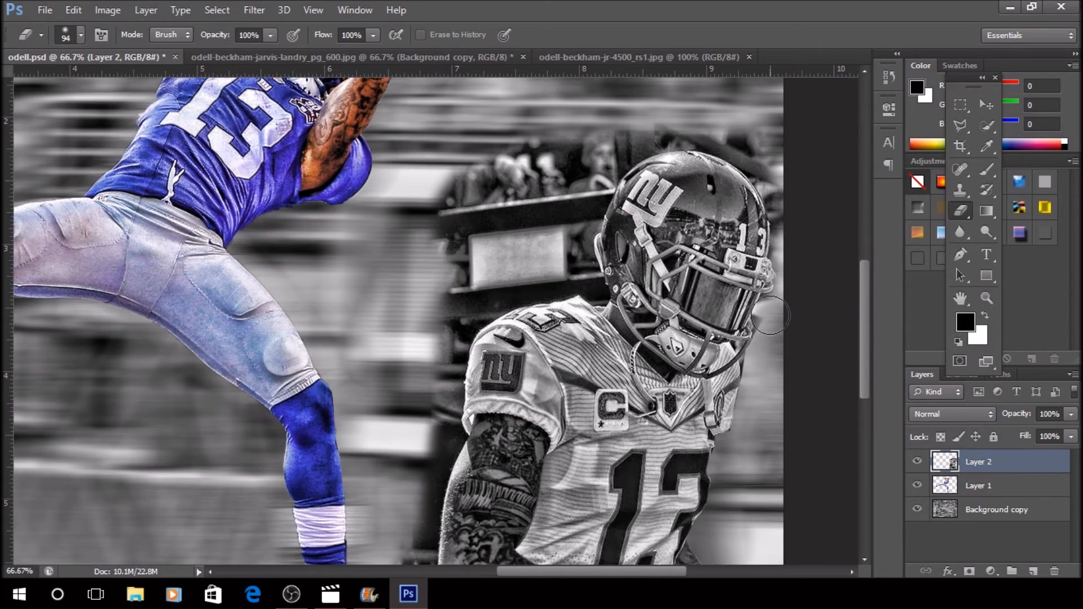
{"action": "mouse_move", "coordinate": [758, 363]}
{"action": "left_mouse_down"}
{"action": "mouse_move", "coordinate": [762, 339]}
{"action": "mouse_move", "coordinate": [760, 359]}
{"action": "left_mouse_up"}
{"action": "scroll", "coordinate": [423, 212], "scroll_direction": "down", "scroll_amount": 8}
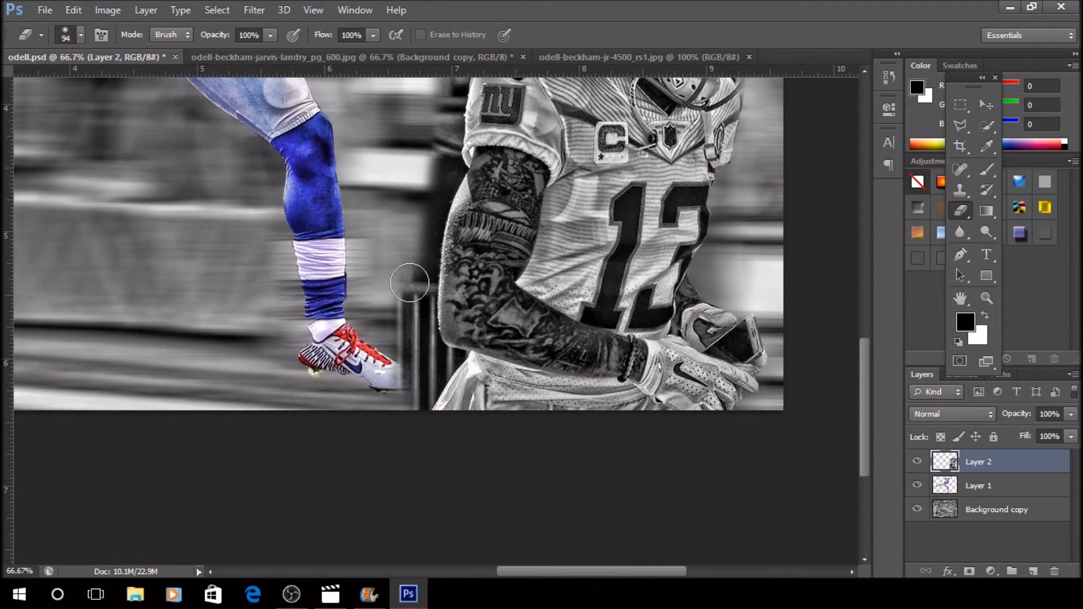
{"action": "mouse_move", "coordinate": [409, 282]}
{"action": "left_mouse_down"}
{"action": "mouse_move", "coordinate": [401, 303]}
{"action": "mouse_move", "coordinate": [414, 401]}
{"action": "mouse_move", "coordinate": [426, 382]}
{"action": "left_mouse_up"}
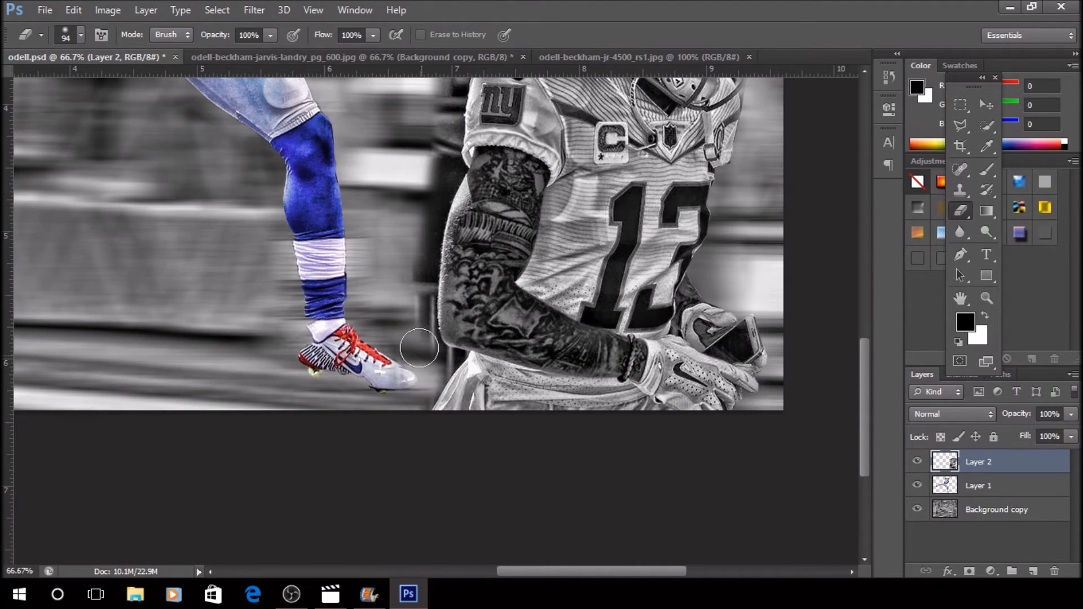
Set the eraser opacity to 33% and fade the stadium background around the black-and-white player's sleeve, shoulder and helmet
{"action": "scroll", "coordinate": [400, 203], "scroll_direction": "up", "scroll_amount": 2}
{"action": "left_click", "coordinate": [272, 36]}
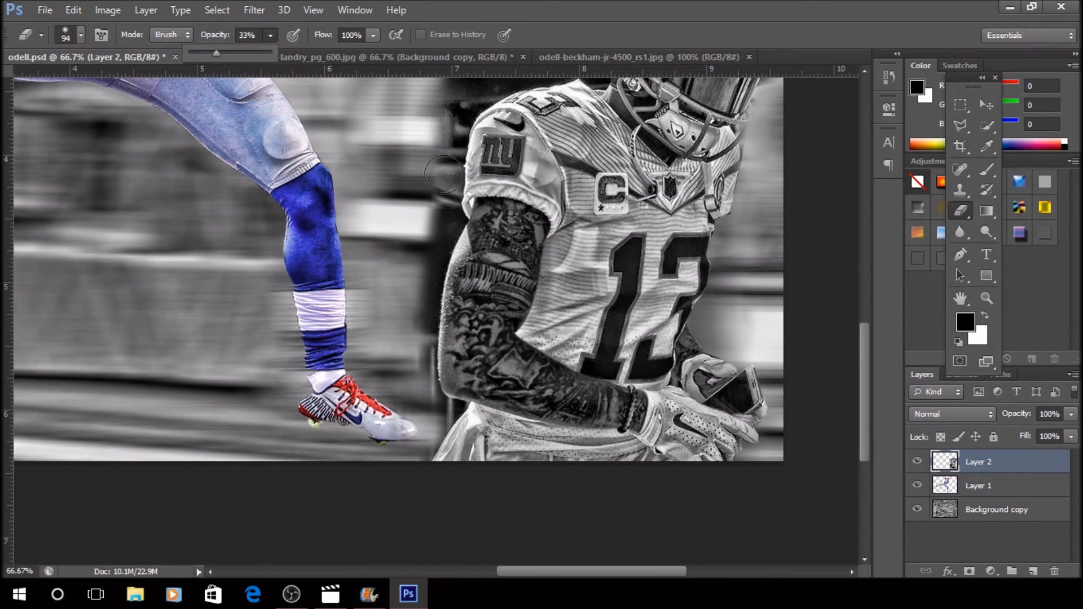
{"action": "mouse_move", "coordinate": [409, 327]}
{"action": "left_mouse_down"}
{"action": "mouse_move", "coordinate": [416, 341]}
{"action": "mouse_move", "coordinate": [437, 170]}
{"action": "left_mouse_up"}
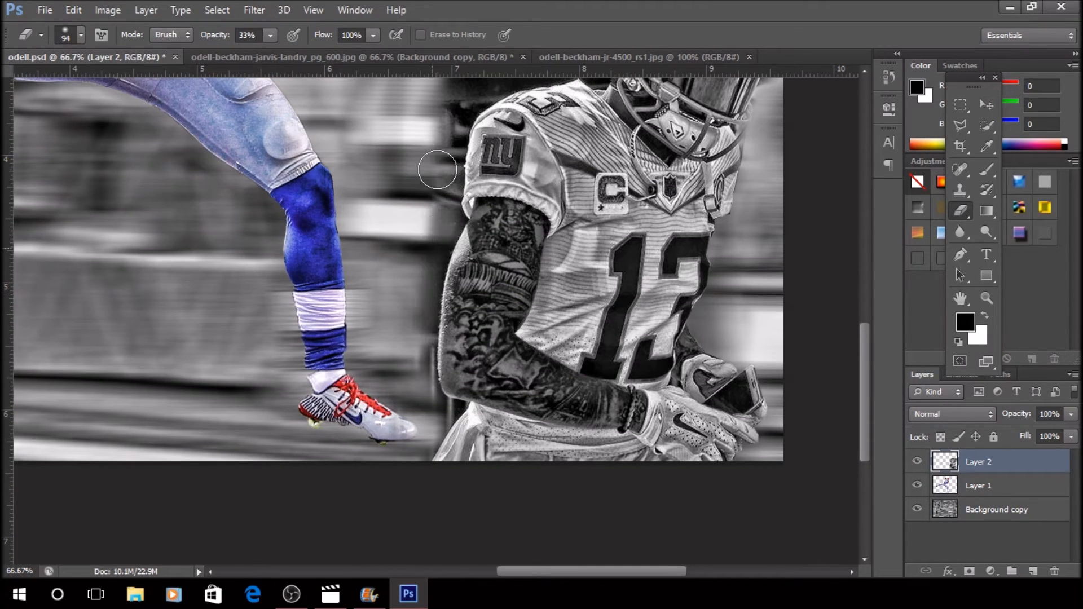
{"action": "scroll", "coordinate": [437, 169], "scroll_direction": "up", "scroll_amount": 8}
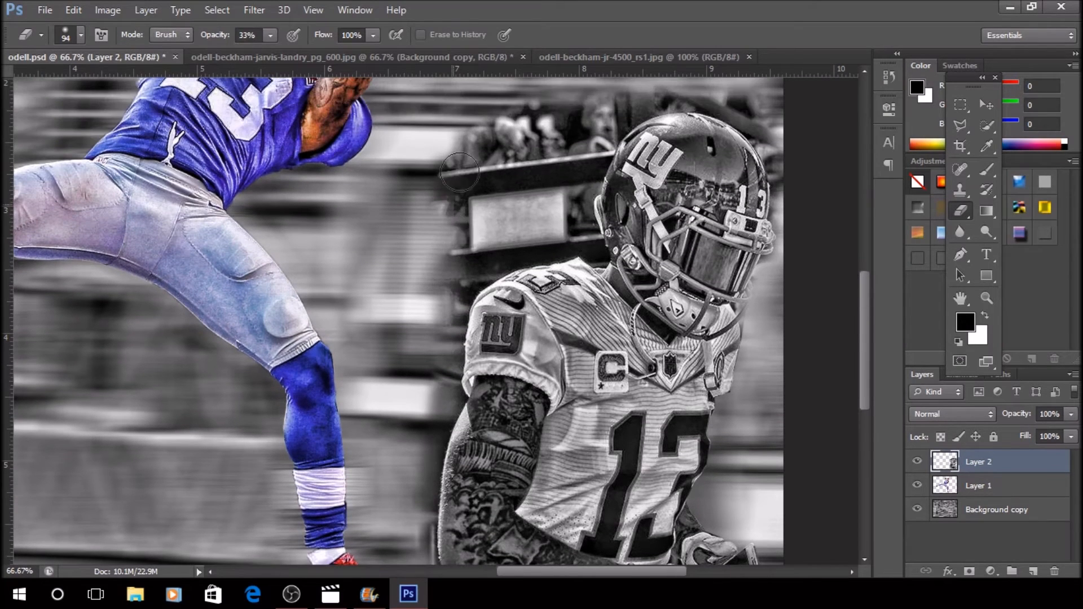
{"action": "mouse_move", "coordinate": [460, 172]}
{"action": "left_mouse_down"}
{"action": "mouse_move", "coordinate": [519, 193]}
{"action": "mouse_move", "coordinate": [518, 159]}
{"action": "mouse_move", "coordinate": [500, 160]}
{"action": "mouse_move", "coordinate": [637, 111]}
{"action": "mouse_move", "coordinate": [556, 122]}
{"action": "mouse_move", "coordinate": [727, 103]}
{"action": "mouse_move", "coordinate": [673, 115]}
{"action": "mouse_move", "coordinate": [788, 139]}
{"action": "left_mouse_up"}
{"action": "mouse_move", "coordinate": [452, 203]}
{"action": "left_mouse_down"}
{"action": "mouse_move", "coordinate": [580, 211]}
{"action": "mouse_move", "coordinate": [658, 231]}
{"action": "left_mouse_up"}
{"action": "mouse_move", "coordinate": [436, 299]}
{"action": "left_mouse_down"}
{"action": "mouse_move", "coordinate": [477, 295]}
{"action": "mouse_move", "coordinate": [443, 328]}
{"action": "mouse_move", "coordinate": [461, 356]}
{"action": "mouse_move", "coordinate": [490, 349]}
{"action": "left_mouse_up"}
Partially erase the black-and-white player's shorts, gloves, jersey and helmet, plus the stadium remnants behind his head, to blend them into the background
{"action": "scroll", "coordinate": [490, 349], "scroll_direction": "down", "scroll_amount": 3}
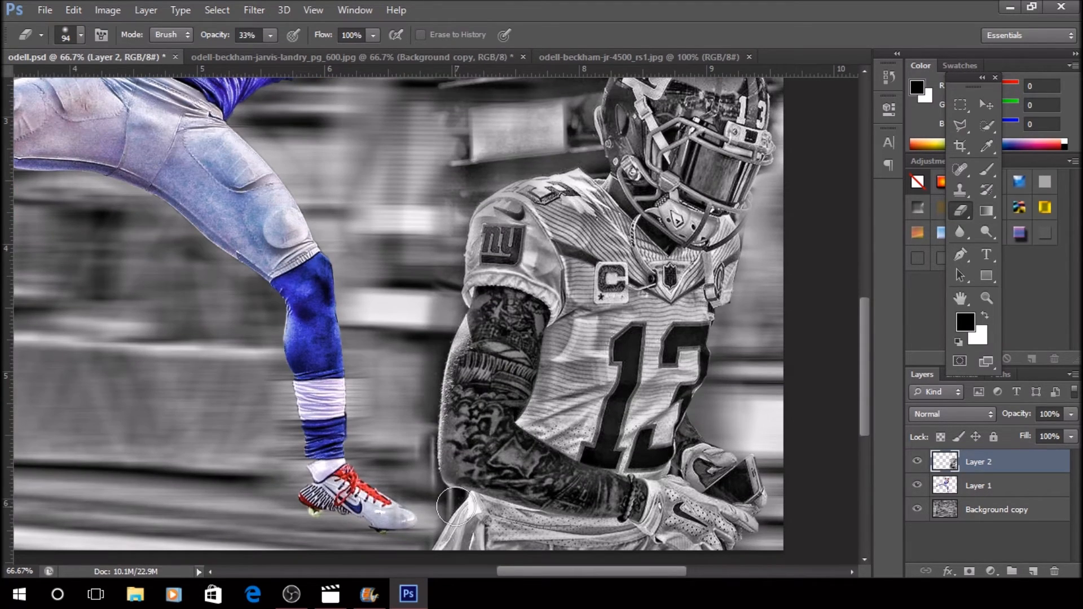
{"action": "left_click_drag", "start_coordinate": [454, 463], "coordinate": [510, 550]}
{"action": "mouse_move", "coordinate": [441, 500]}
{"action": "left_mouse_down"}
{"action": "mouse_move", "coordinate": [519, 547]}
{"action": "mouse_move", "coordinate": [453, 513]}
{"action": "mouse_move", "coordinate": [451, 558]}
{"action": "mouse_move", "coordinate": [510, 531]}
{"action": "mouse_move", "coordinate": [646, 532]}
{"action": "left_mouse_up"}
{"action": "left_click_drag", "start_coordinate": [514, 525], "coordinate": [709, 514]}
{"action": "mouse_move", "coordinate": [778, 456]}
{"action": "left_mouse_down"}
{"action": "mouse_move", "coordinate": [731, 519]}
{"action": "mouse_move", "coordinate": [655, 498]}
{"action": "mouse_move", "coordinate": [652, 481]}
{"action": "mouse_move", "coordinate": [572, 468]}
{"action": "mouse_move", "coordinate": [550, 431]}
{"action": "mouse_move", "coordinate": [609, 413]}
{"action": "mouse_move", "coordinate": [528, 416]}
{"action": "mouse_move", "coordinate": [541, 391]}
{"action": "mouse_move", "coordinate": [529, 366]}
{"action": "mouse_move", "coordinate": [778, 315]}
{"action": "mouse_move", "coordinate": [526, 343]}
{"action": "mouse_move", "coordinate": [761, 264]}
{"action": "mouse_move", "coordinate": [469, 278]}
{"action": "mouse_move", "coordinate": [776, 207]}
{"action": "mouse_move", "coordinate": [565, 228]}
{"action": "mouse_move", "coordinate": [769, 161]}
{"action": "mouse_move", "coordinate": [573, 183]}
{"action": "mouse_move", "coordinate": [733, 119]}
{"action": "left_mouse_up"}
{"action": "scroll", "coordinate": [626, 201], "scroll_direction": "up", "scroll_amount": 3}
{"action": "mouse_move", "coordinate": [626, 201]}
{"action": "left_mouse_down"}
{"action": "mouse_move", "coordinate": [738, 113]}
{"action": "mouse_move", "coordinate": [737, 195]}
{"action": "mouse_move", "coordinate": [723, 164]}
{"action": "left_mouse_up"}
{"action": "mouse_move", "coordinate": [426, 191]}
{"action": "left_mouse_down"}
{"action": "mouse_move", "coordinate": [504, 148]}
{"action": "mouse_move", "coordinate": [559, 134]}
{"action": "mouse_move", "coordinate": [474, 142]}
{"action": "mouse_move", "coordinate": [564, 184]}
{"action": "mouse_move", "coordinate": [524, 231]}
{"action": "mouse_move", "coordinate": [538, 219]}
{"action": "mouse_move", "coordinate": [457, 259]}
{"action": "mouse_move", "coordinate": [584, 199]}
{"action": "mouse_move", "coordinate": [412, 217]}
{"action": "mouse_move", "coordinate": [527, 145]}
{"action": "mouse_move", "coordinate": [512, 167]}
{"action": "mouse_move", "coordinate": [565, 167]}
{"action": "mouse_move", "coordinate": [440, 173]}
{"action": "mouse_move", "coordinate": [547, 148]}
{"action": "left_mouse_up"}
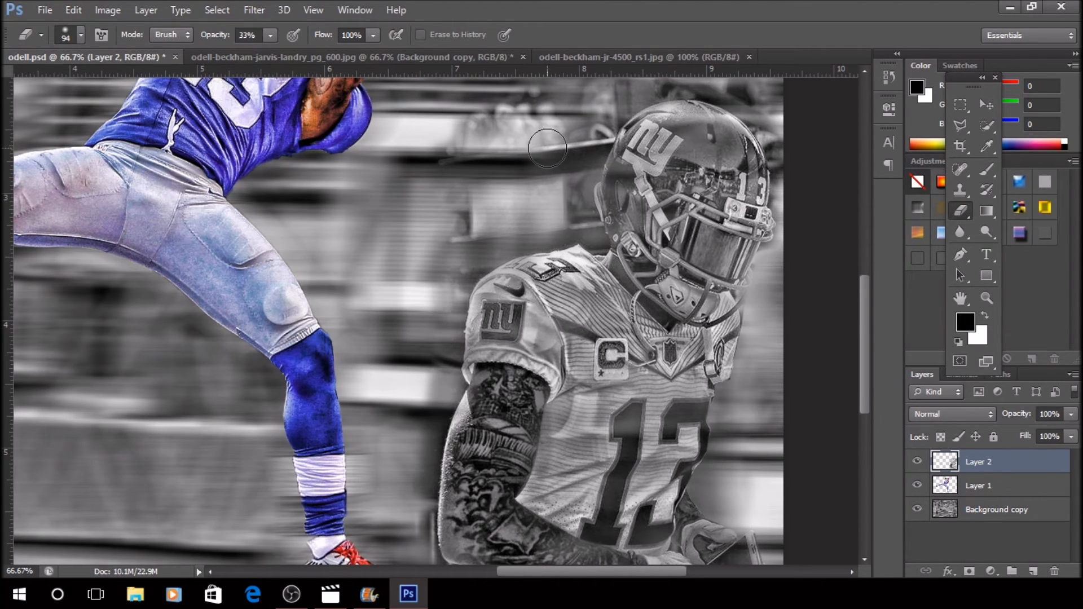
Set the eraser opacity back to 100%
{"action": "key", "text": "ctrl+minus"}
{"action": "key", "text": "ctrl+minus"}
{"action": "key", "text": "ctrl+minus"}
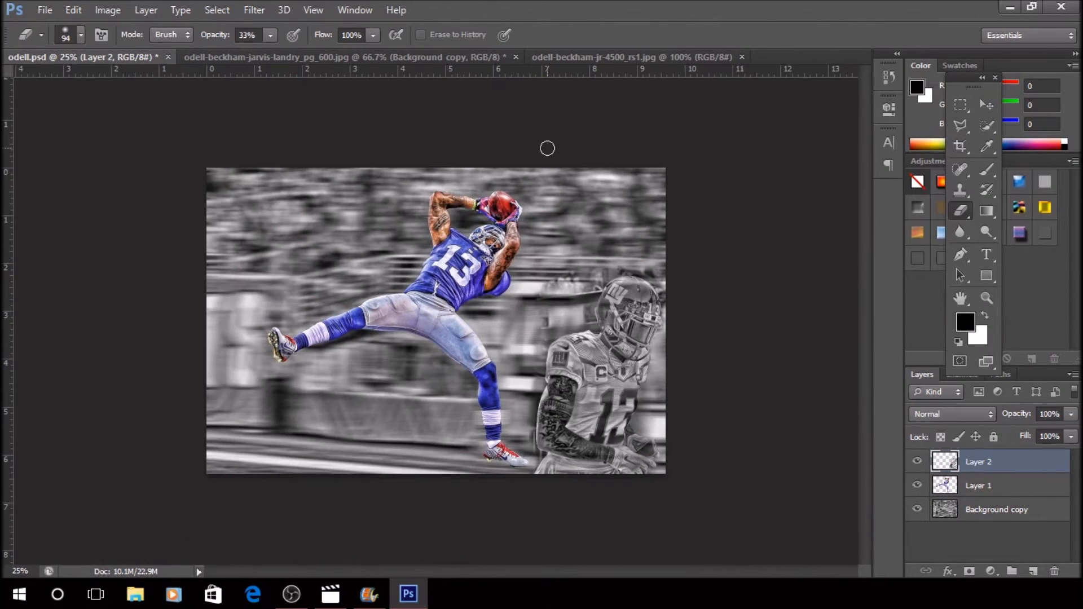
{"action": "left_click", "coordinate": [270, 35]}
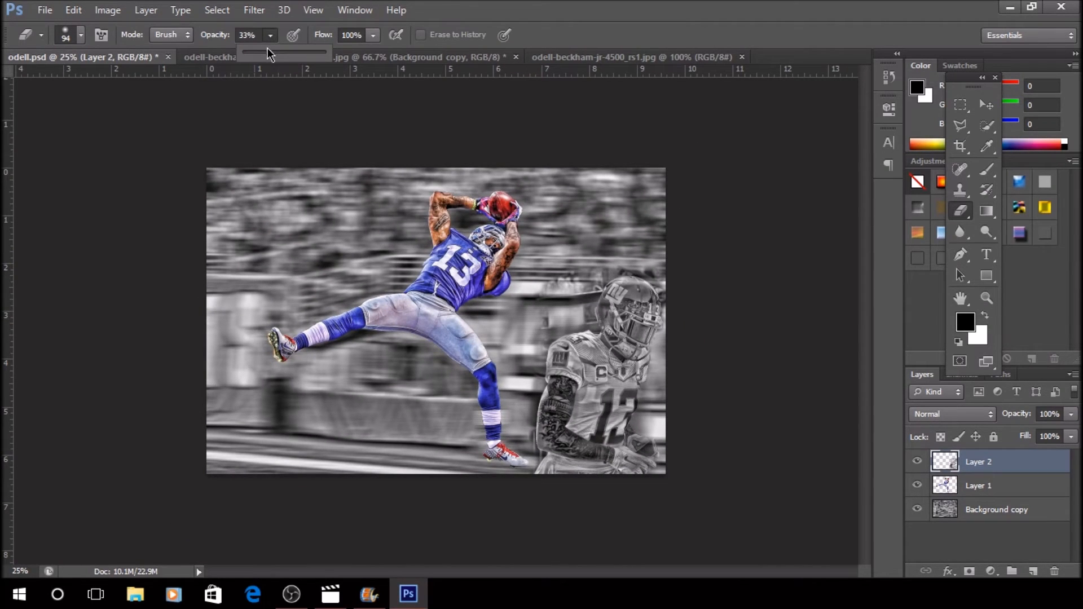
{"action": "left_click", "coordinate": [523, 278]}
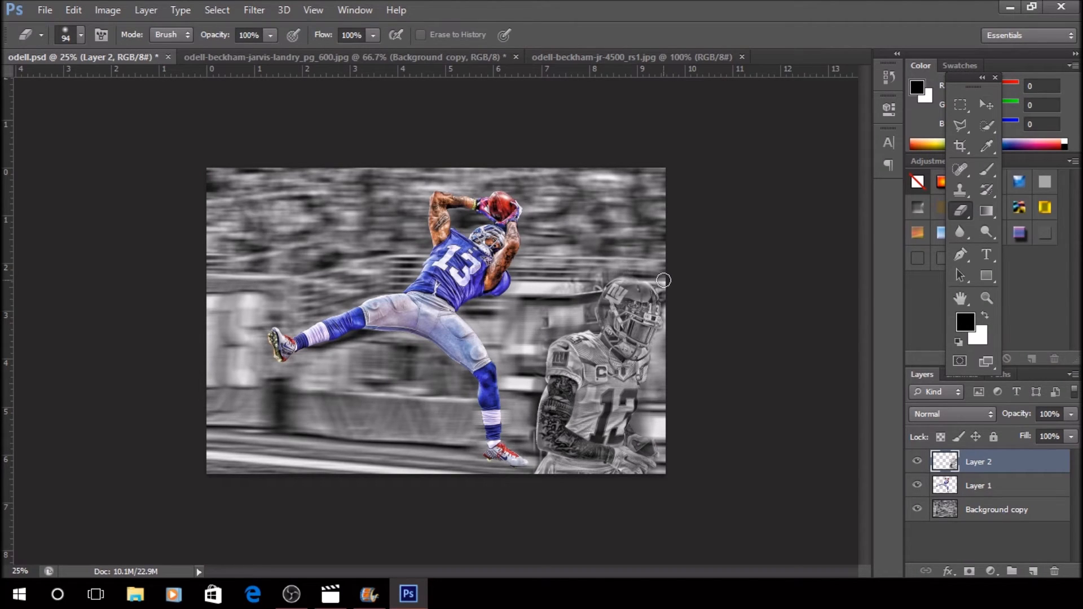
Set the eraser opacity to 38% and fade the remnants beside the black-and-white player's helmet
{"action": "left_click", "coordinate": [270, 35]}
{"action": "left_click", "coordinate": [585, 286]}
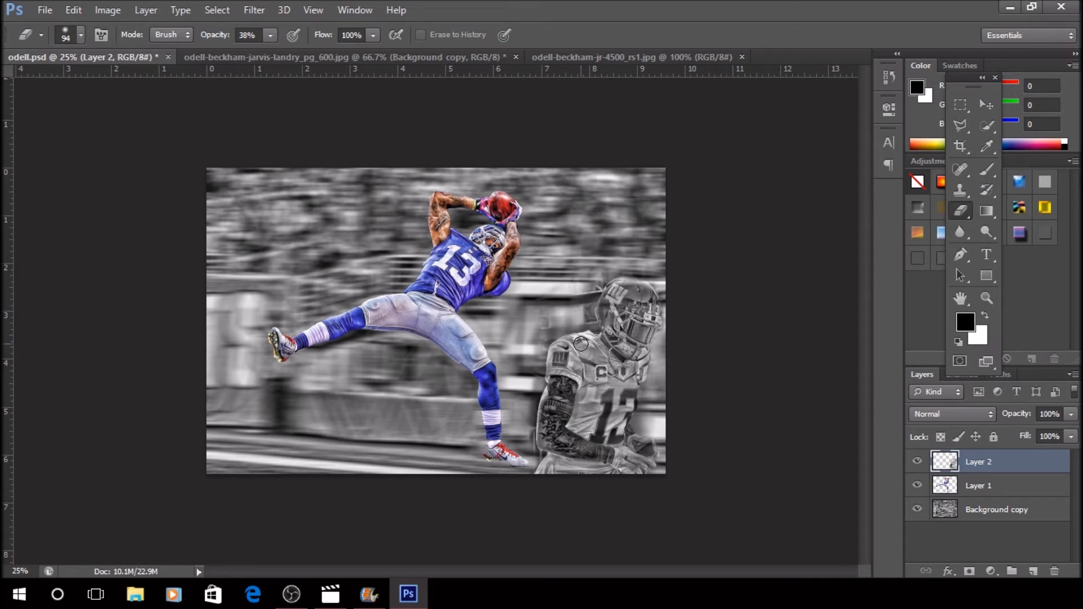
Apply the Topaz Adjust 5 Psychedelic preset to the portrait in odell-beckham-jr-4500_rs1.jpg
{"action": "left_click", "coordinate": [454, 56]}
{"action": "left_click", "coordinate": [621, 57]}
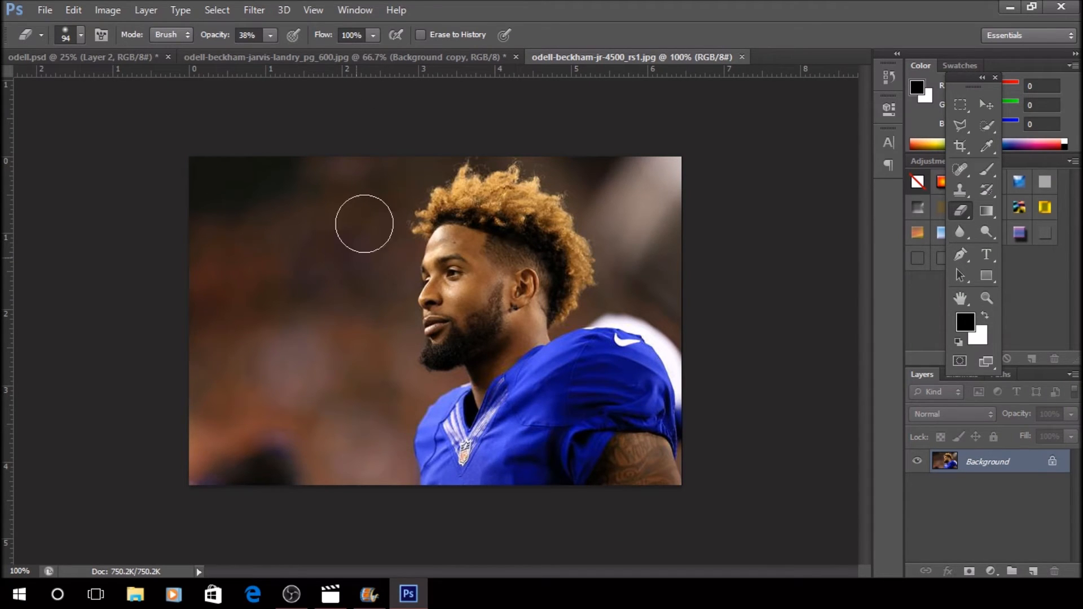
{"action": "left_click", "coordinate": [253, 10]}
{"action": "mouse_move", "coordinate": [290, 254]}
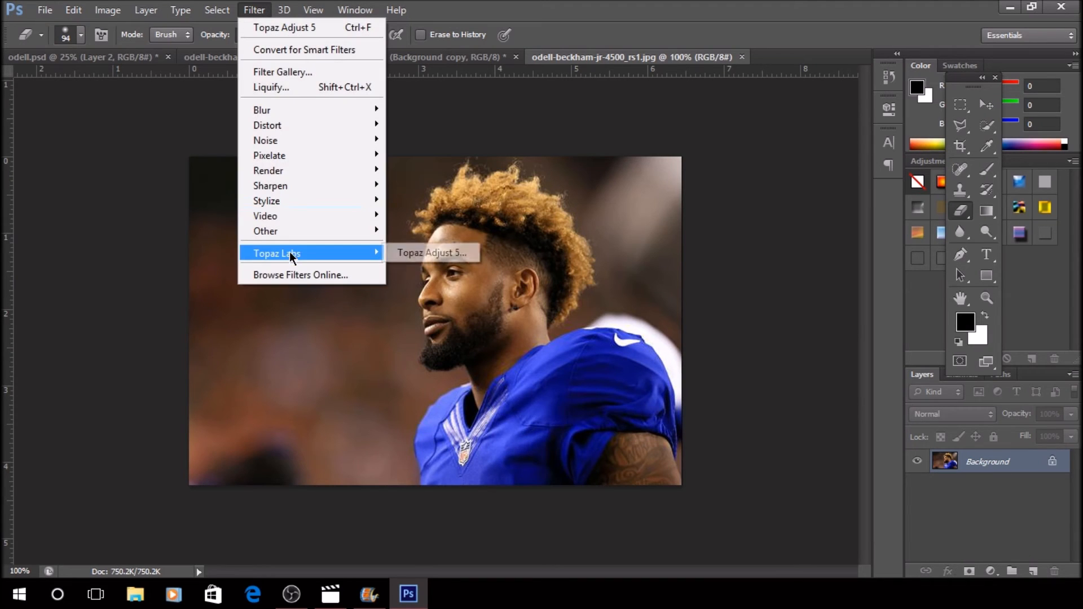
{"action": "left_click", "coordinate": [427, 252]}
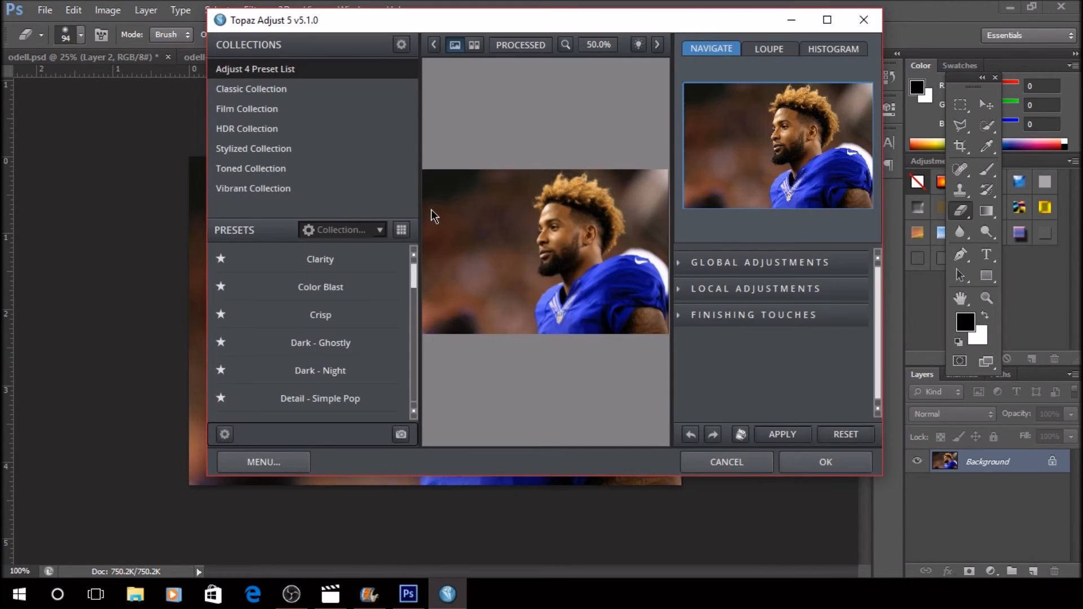
{"action": "scroll", "coordinate": [318, 379], "scroll_direction": "down", "scroll_amount": 10}
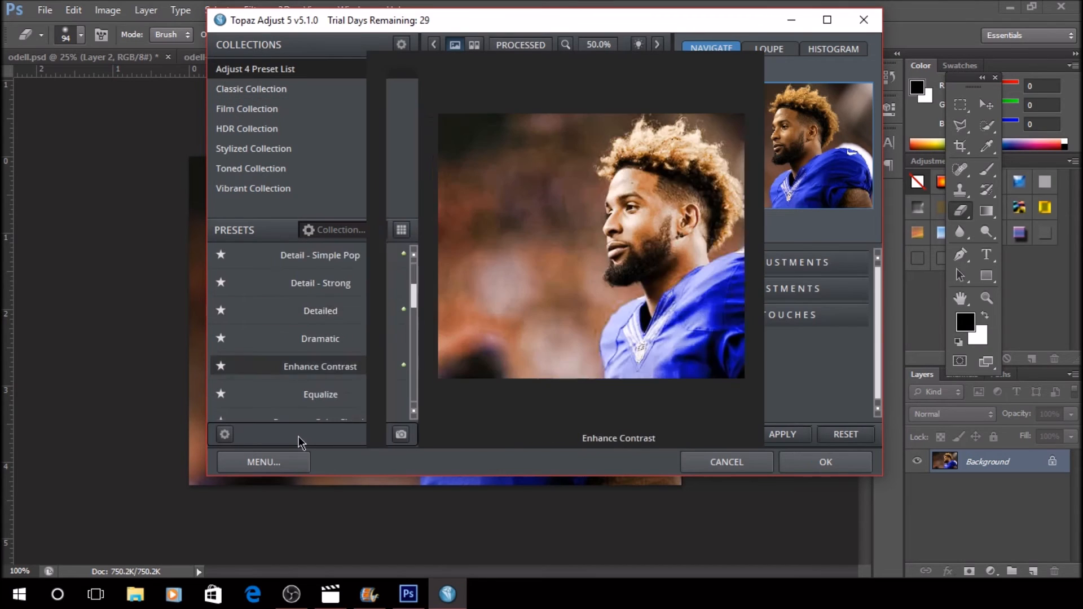
{"action": "scroll", "coordinate": [313, 379], "scroll_direction": "up", "scroll_amount": 5}
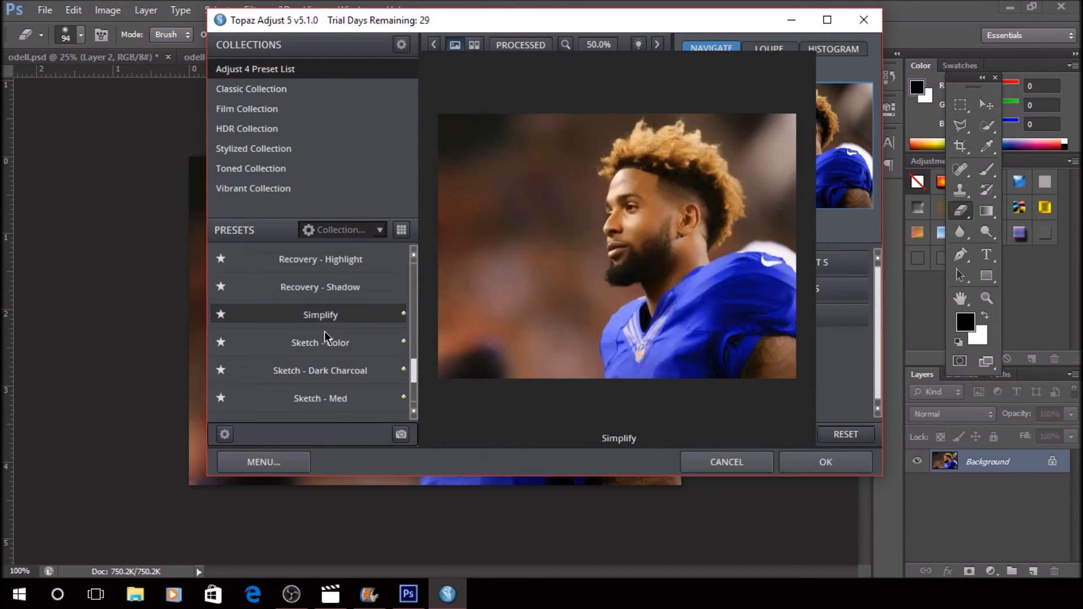
{"action": "scroll", "coordinate": [237, 377], "scroll_direction": "down", "scroll_amount": 2}
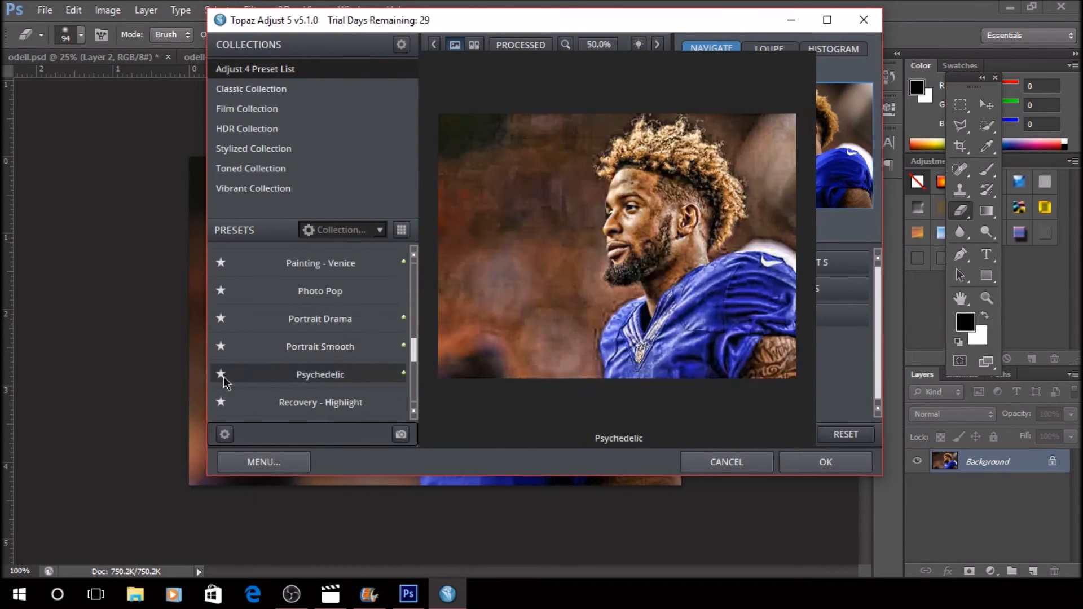
{"action": "left_click", "coordinate": [292, 381]}
{"action": "left_click", "coordinate": [815, 469]}
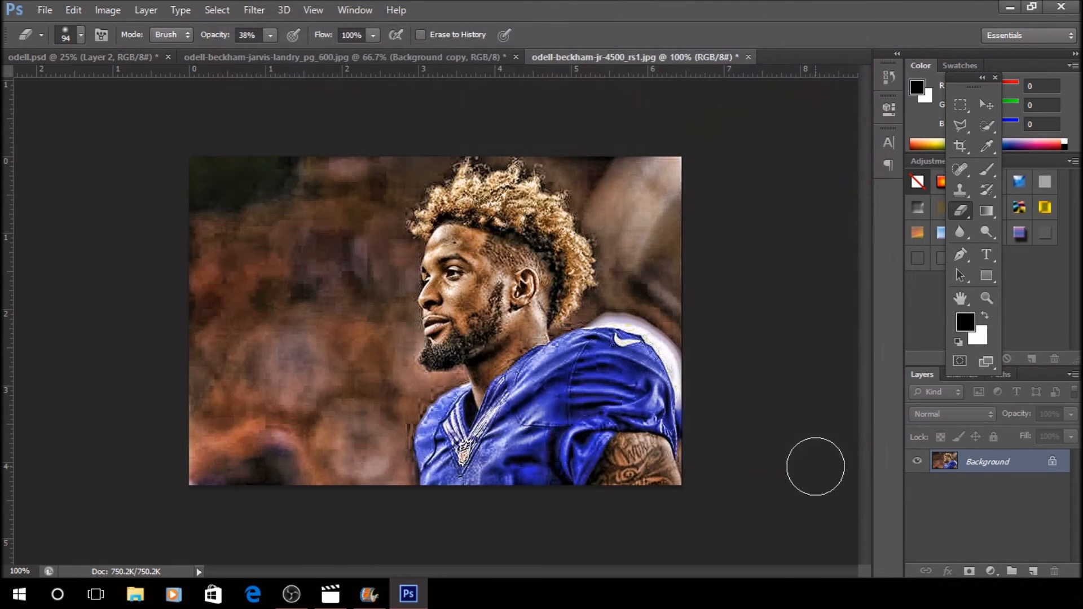
Select the whole portrait image, set the eraser opacity to 100% and erase the backdrop in front of the player's face
{"action": "key", "text": "ctrl+a"}
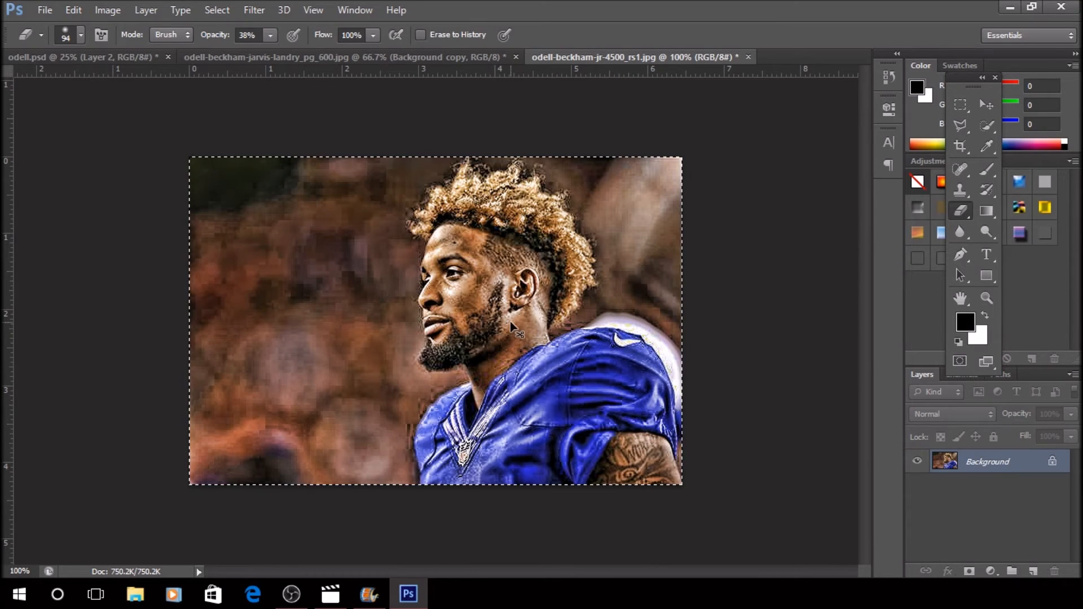
{"action": "mouse_move", "coordinate": [302, 181]}
{"action": "left_mouse_down"}
{"action": "mouse_move", "coordinate": [249, 231]}
{"action": "mouse_move", "coordinate": [188, 314]}
{"action": "mouse_move", "coordinate": [226, 180]}
{"action": "left_mouse_up"}
{"action": "left_click", "coordinate": [271, 35]}
{"action": "left_click_drag", "start_coordinate": [271, 53], "coordinate": [323, 53]}
{"action": "mouse_move", "coordinate": [270, 174]}
{"action": "left_mouse_down"}
{"action": "mouse_move", "coordinate": [182, 311]}
{"action": "mouse_move", "coordinate": [195, 313]}
{"action": "mouse_move", "coordinate": [253, 139]}
{"action": "mouse_move", "coordinate": [164, 331]}
{"action": "mouse_move", "coordinate": [173, 423]}
{"action": "mouse_move", "coordinate": [226, 331]}
{"action": "mouse_move", "coordinate": [214, 508]}
{"action": "mouse_move", "coordinate": [269, 520]}
{"action": "mouse_move", "coordinate": [273, 314]}
{"action": "mouse_move", "coordinate": [294, 366]}
{"action": "mouse_move", "coordinate": [284, 444]}
{"action": "mouse_move", "coordinate": [298, 141]}
{"action": "mouse_move", "coordinate": [278, 283]}
{"action": "mouse_move", "coordinate": [337, 148]}
{"action": "mouse_move", "coordinate": [346, 177]}
{"action": "mouse_move", "coordinate": [352, 166]}
{"action": "mouse_move", "coordinate": [237, 273]}
{"action": "left_mouse_up"}
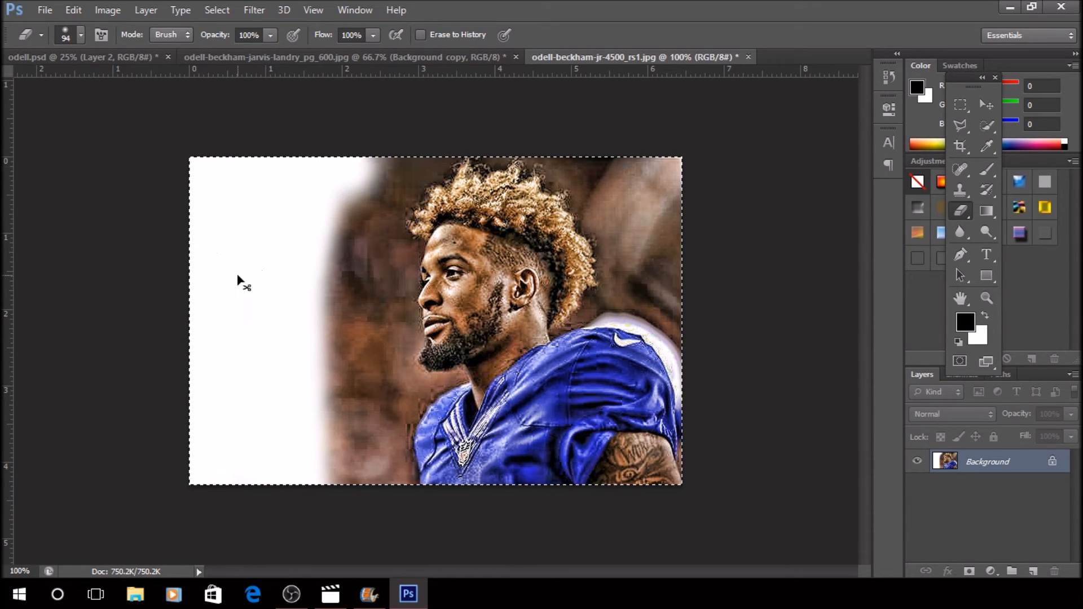
Add a new layer above Layer 2 in odell.psd and paste the HDR portrait into it
{"action": "left_click", "coordinate": [336, 57]}
{"action": "left_click", "coordinate": [126, 57]}
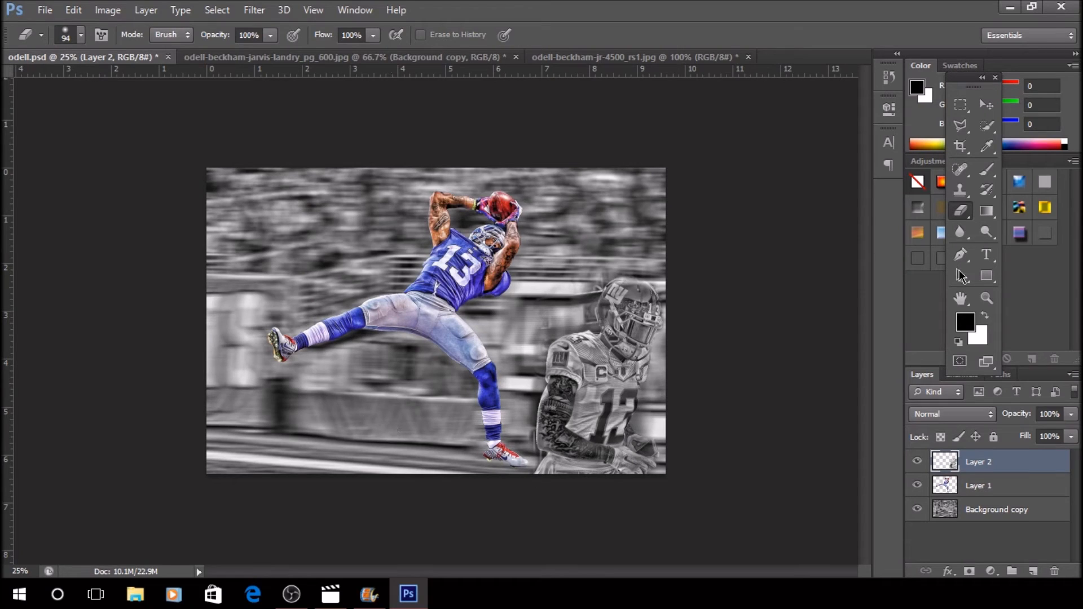
{"action": "left_click", "coordinate": [1031, 573]}
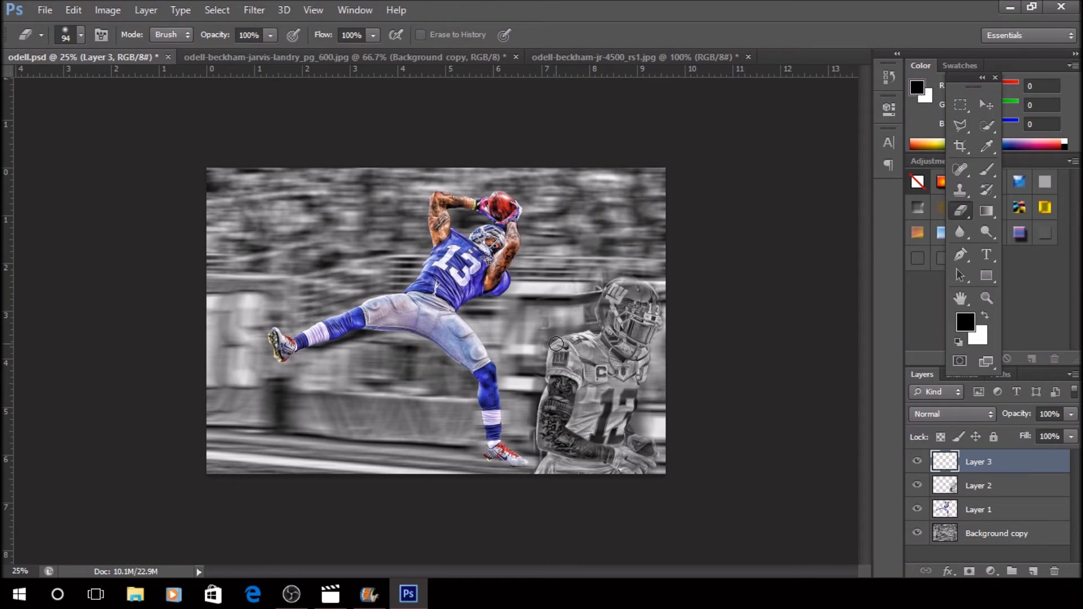
{"action": "key", "text": "ctrl+v"}
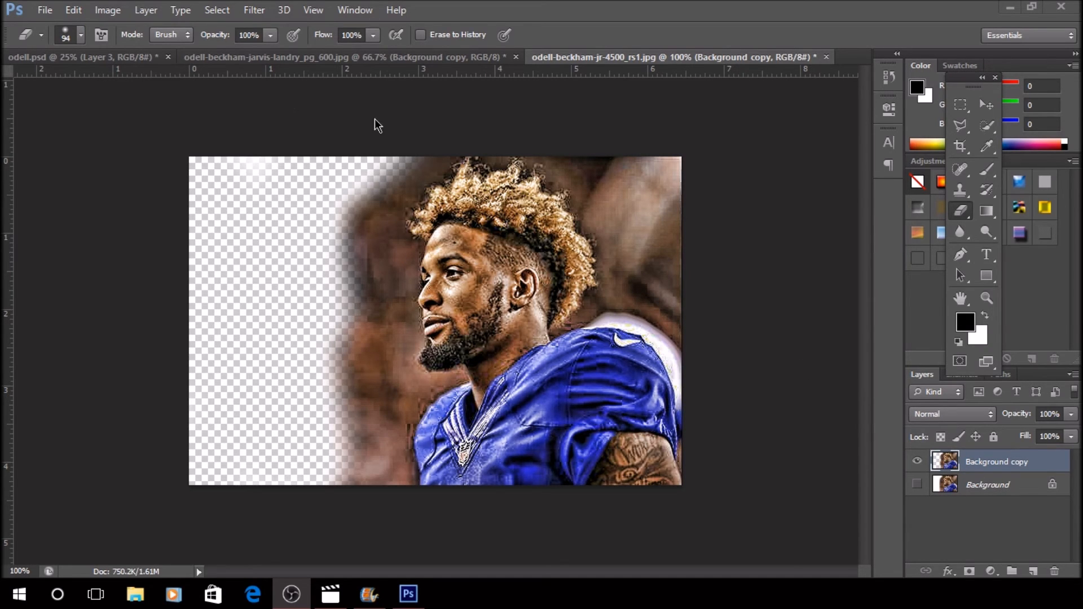
Close odell-beckham-jarvis-landry_pg_600.jpg without saving and return to odell.psd
{"action": "left_click", "coordinate": [372, 57]}
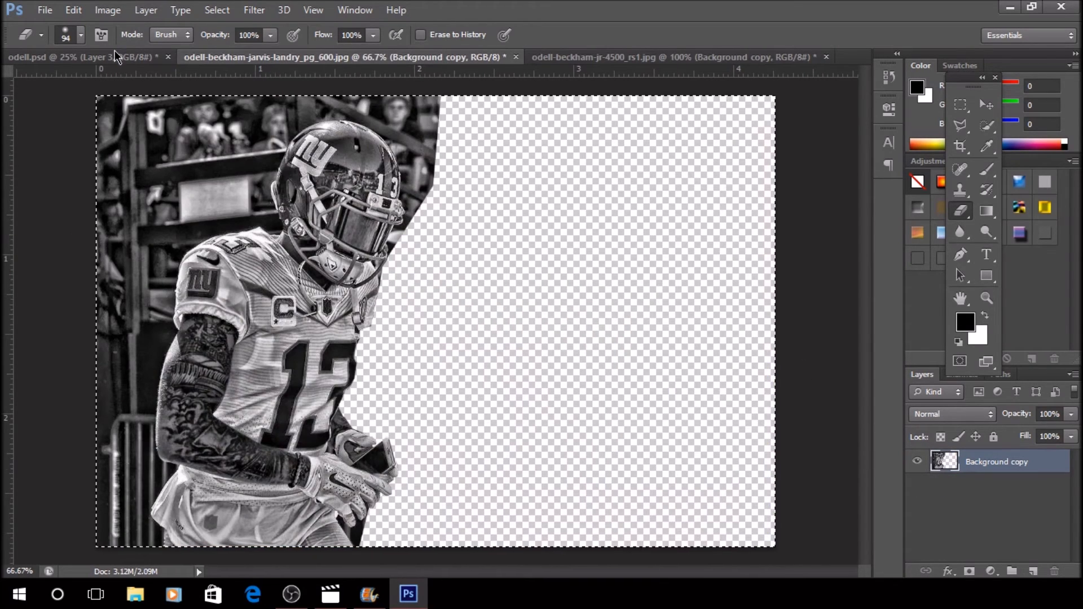
{"action": "left_click", "coordinate": [515, 57]}
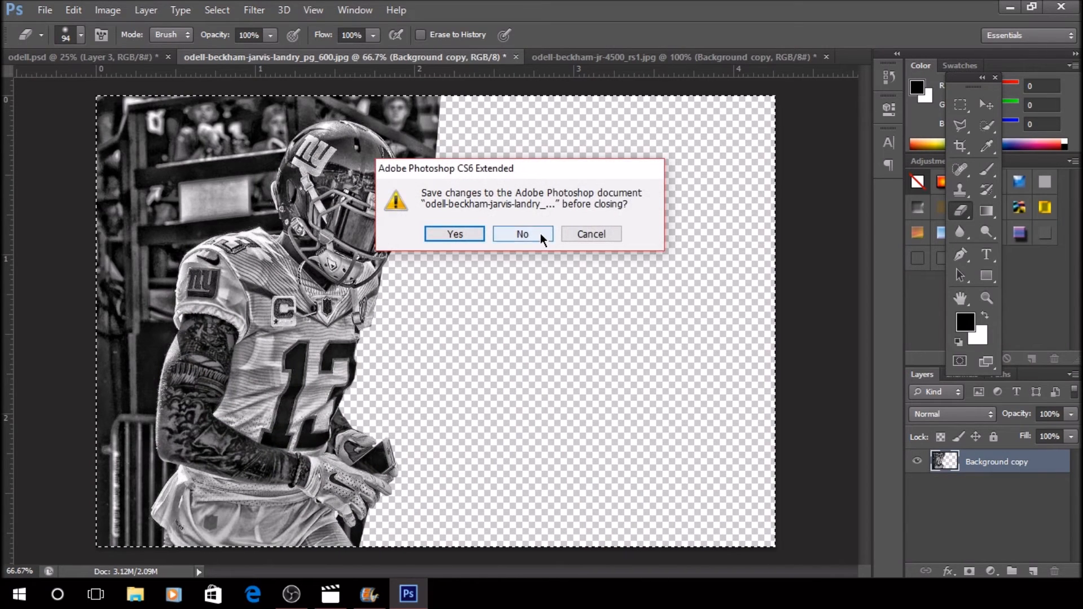
{"action": "left_click", "coordinate": [539, 234]}
{"action": "left_click", "coordinate": [105, 59]}
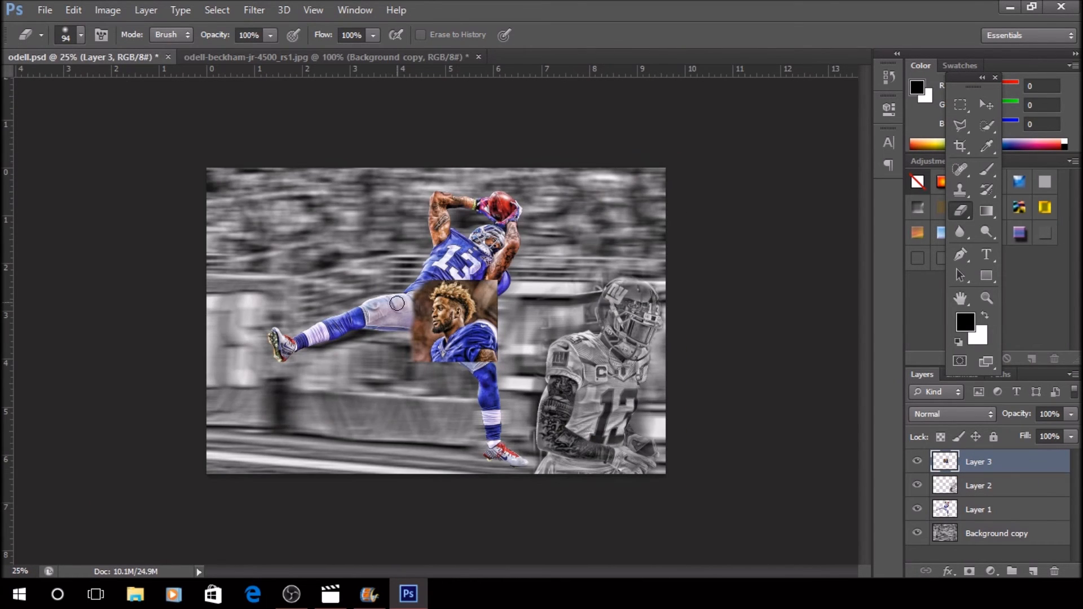
Check the portrait file's Background layer by showing and hiding it beneath Background copy, and return to odell.psd
{"action": "left_click", "coordinate": [324, 57]}
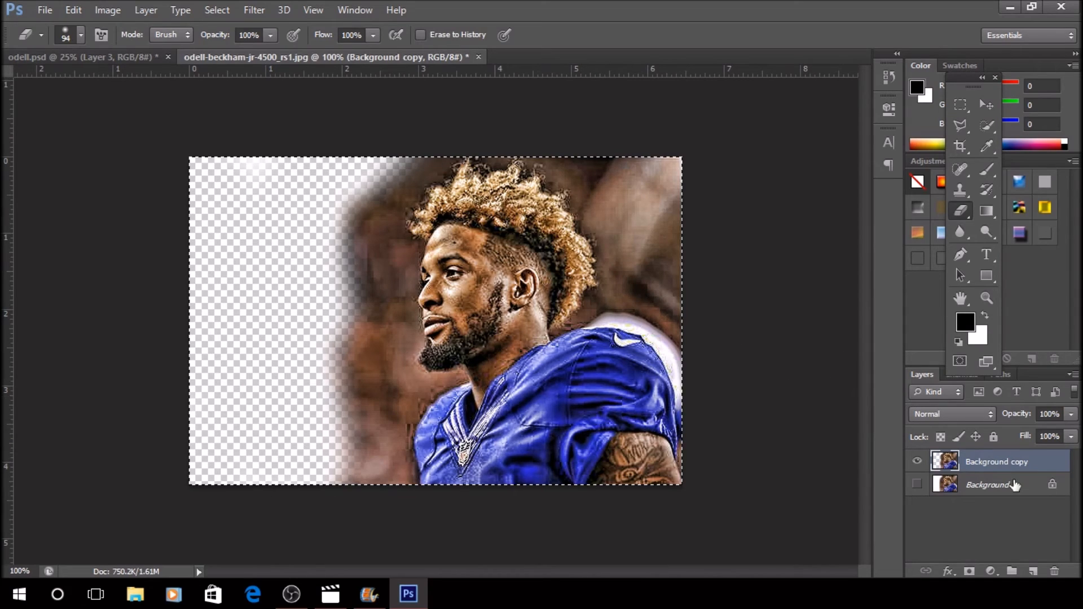
{"action": "left_click", "coordinate": [1014, 485]}
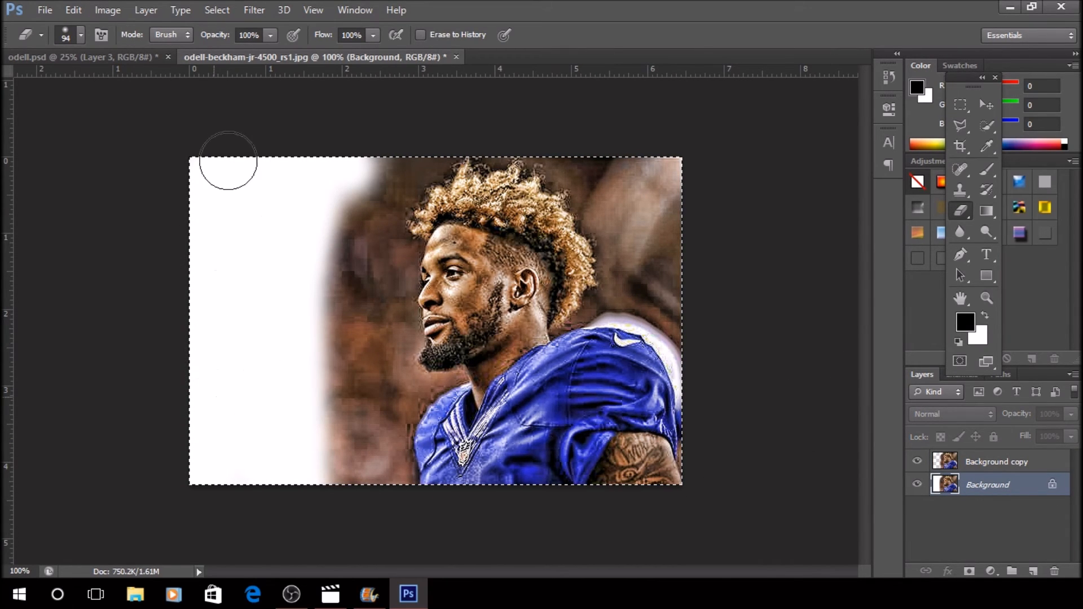
{"action": "left_click", "coordinate": [917, 485]}
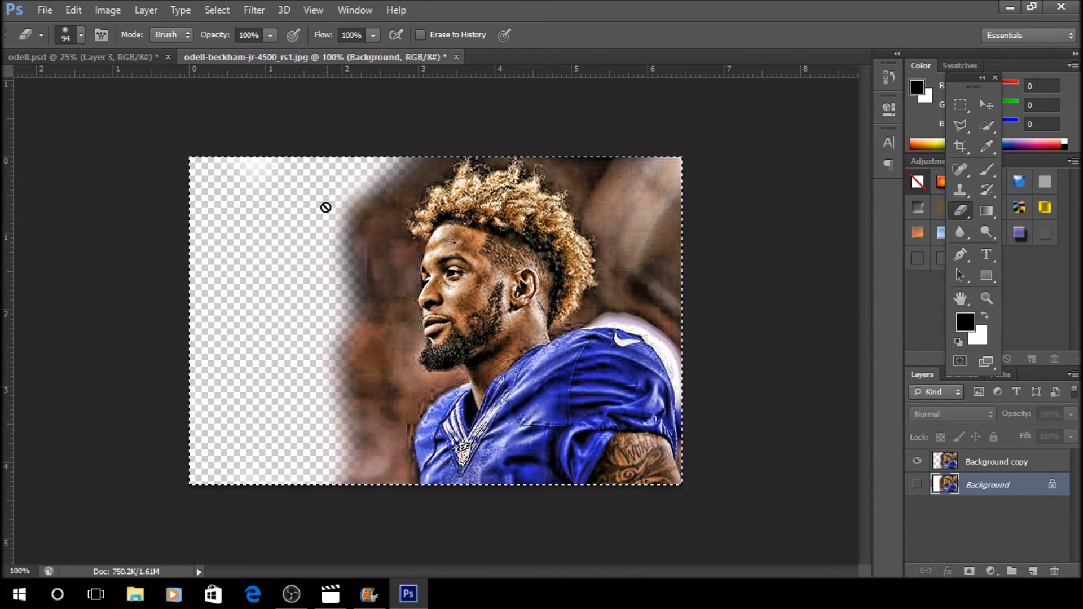
{"action": "left_click", "coordinate": [133, 57]}
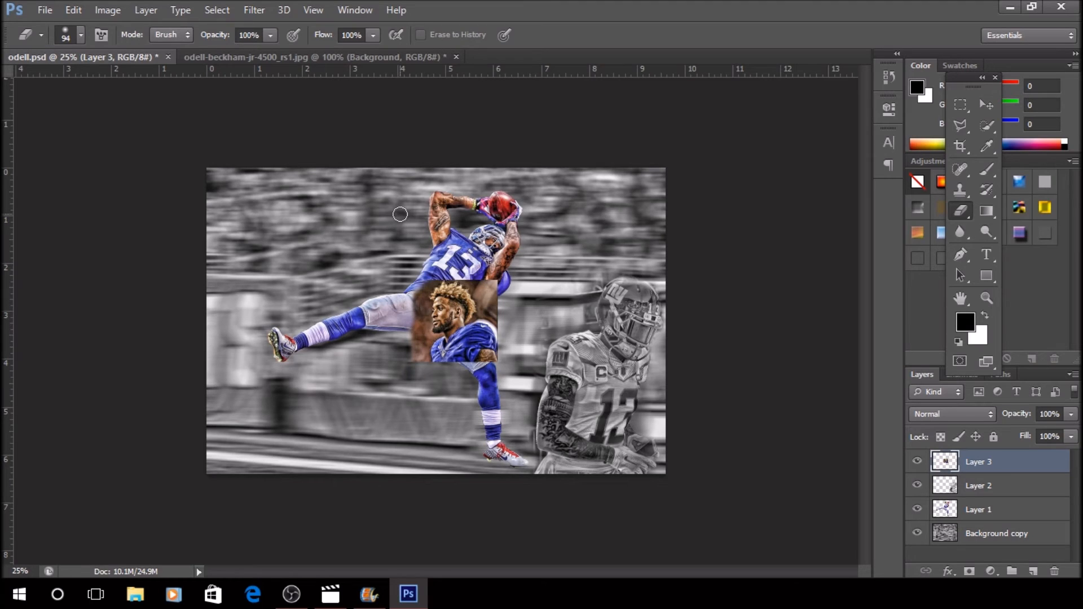
Enlarge the pasted portrait to about 225% and move it into the lower-left corner of the composite
{"action": "key", "text": "ctrl+t"}
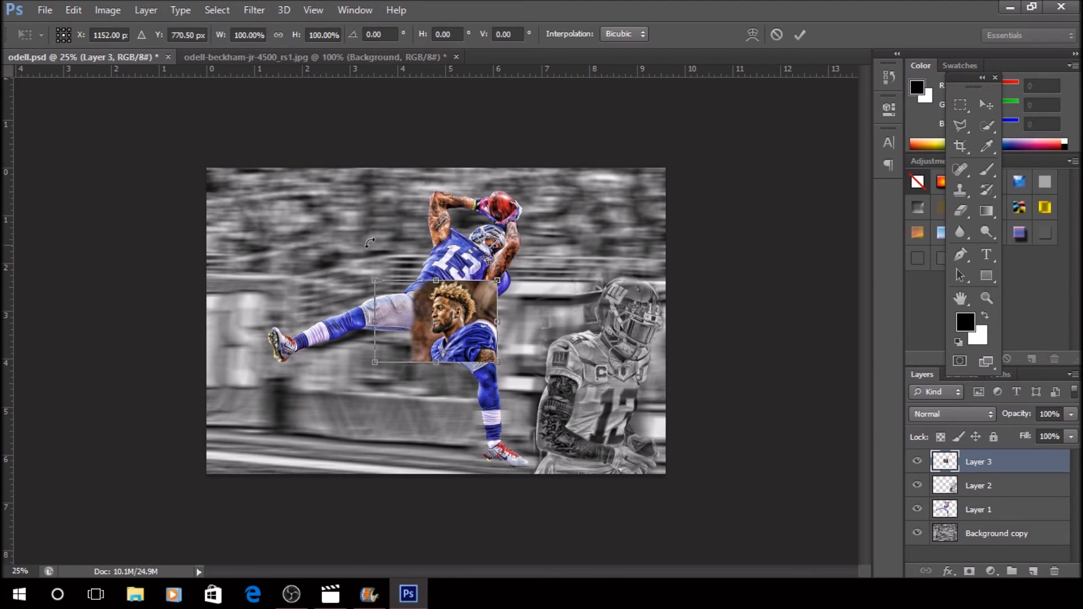
{"action": "left_click_drag", "start_coordinate": [373, 285], "coordinate": [217, 176]}
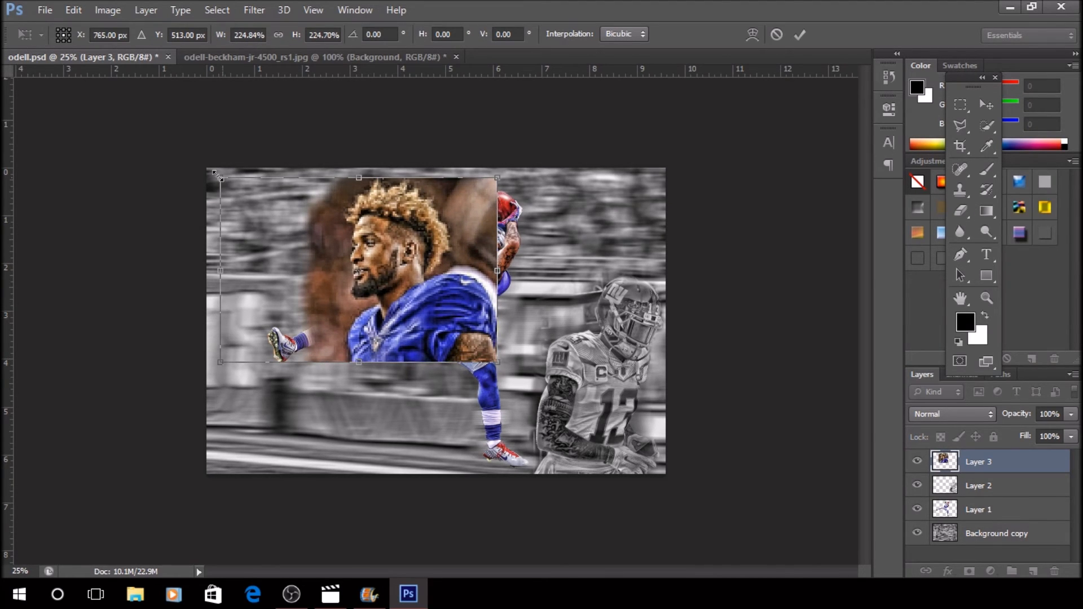
{"action": "left_click", "coordinate": [986, 104]}
{"action": "left_click", "coordinate": [461, 232]}
{"action": "left_click_drag", "start_coordinate": [405, 313], "coordinate": [320, 398]}
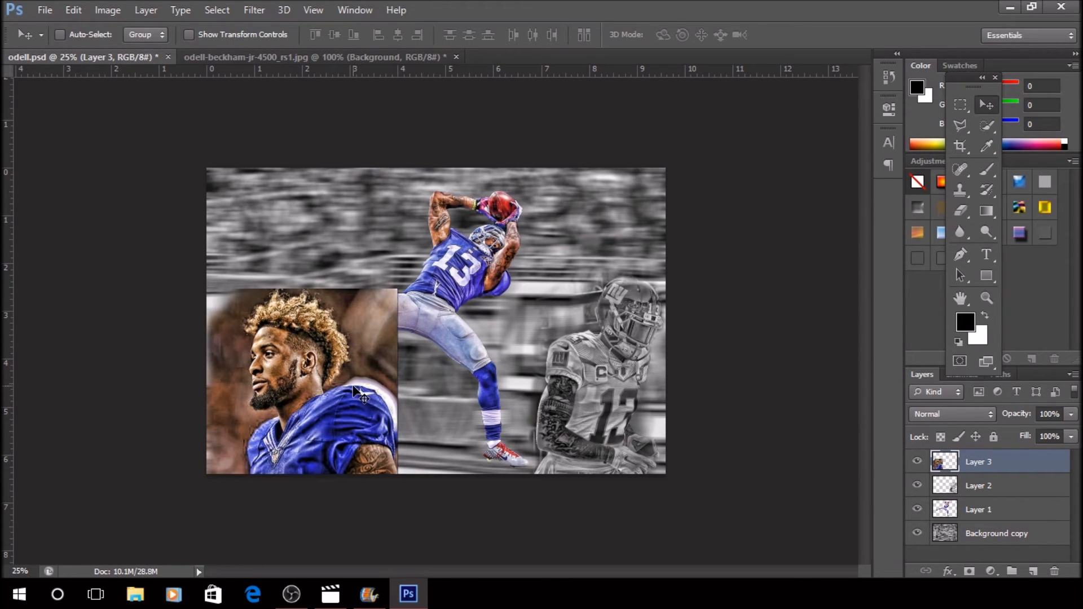
Desaturate the portrait on Layer 3 and move the color player's Layer 1 to the top of the layer stack
{"action": "key", "text": "ctrl+shift+u"}
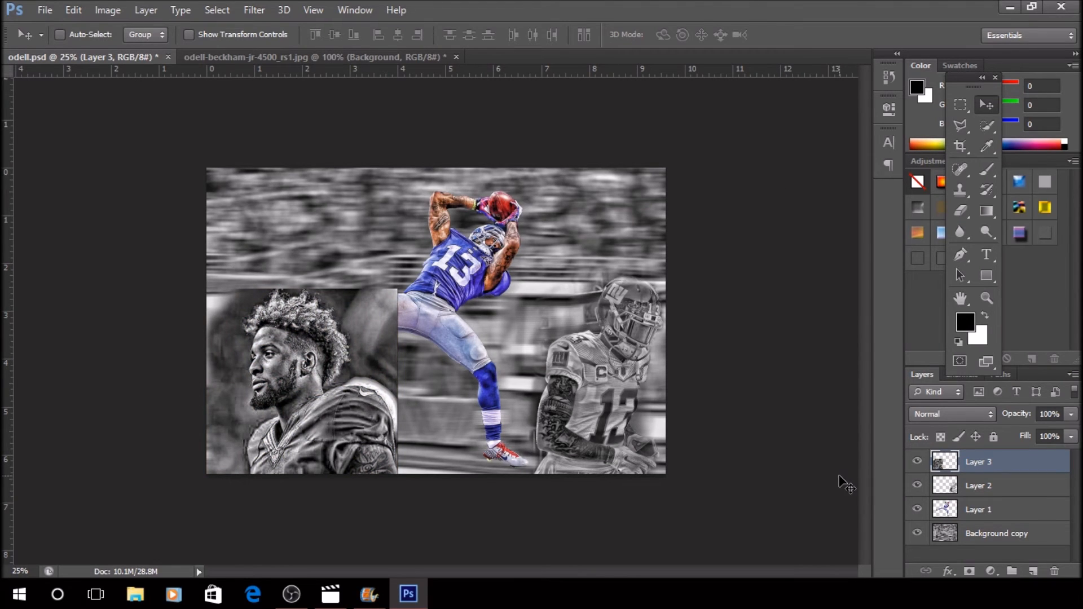
{"action": "left_click_drag", "start_coordinate": [1025, 473], "coordinate": [967, 455]}
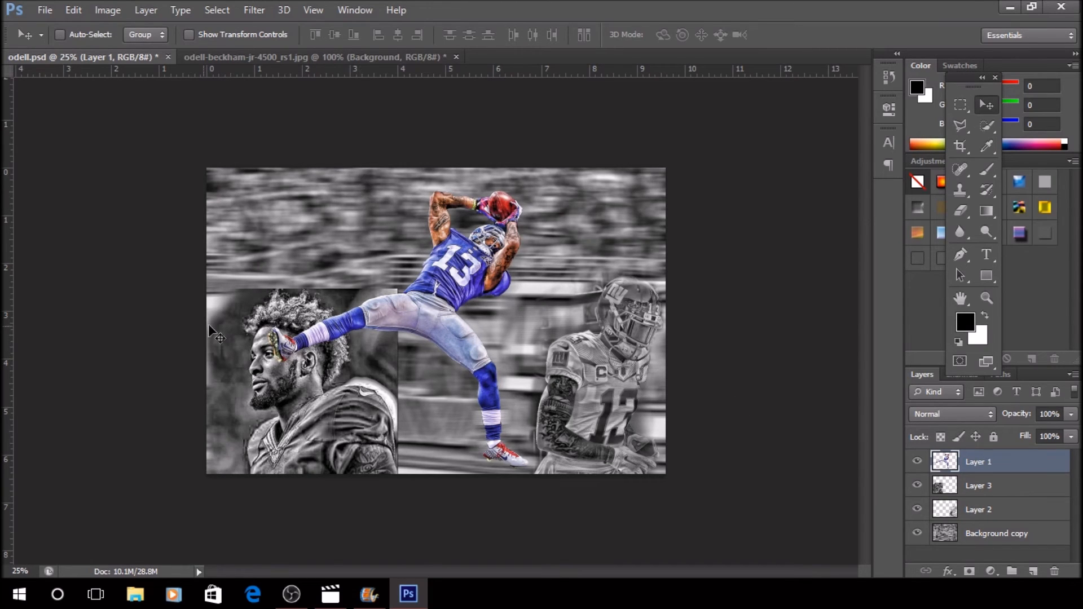
Move the portrait's Layer 3 above Layer 1 in the layer stack
{"action": "left_click", "coordinate": [986, 487], "text": "shift"}
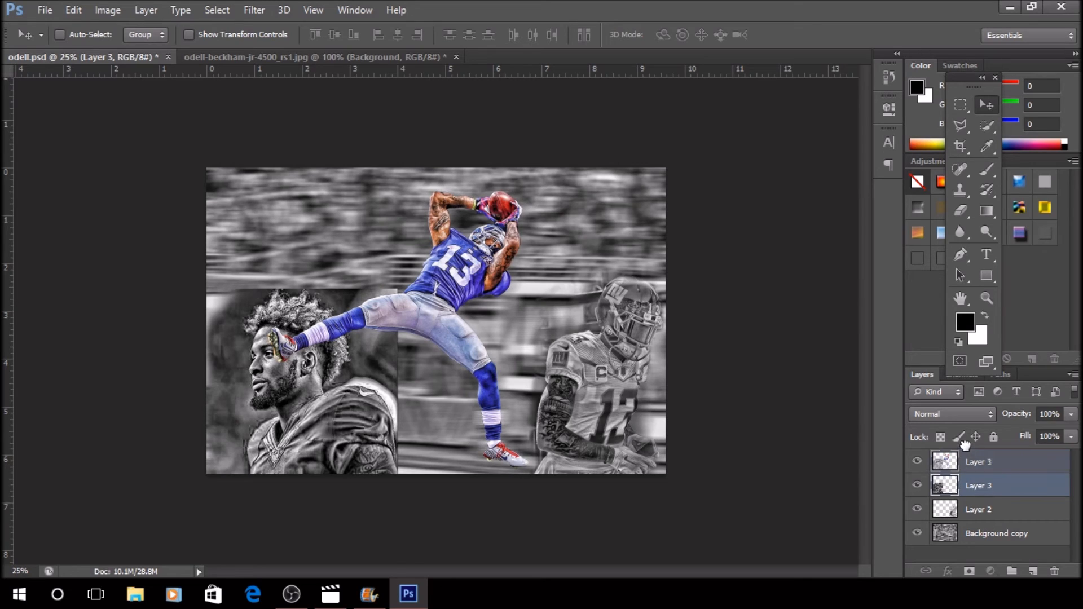
{"action": "left_click_drag", "start_coordinate": [981, 487], "coordinate": [971, 465]}
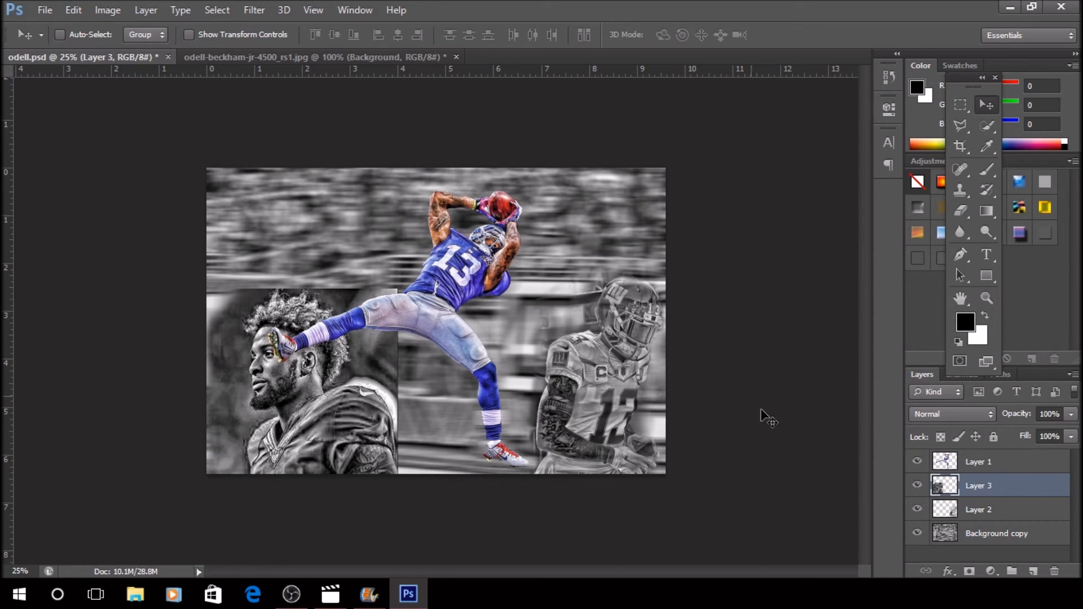
{"action": "left_click_drag", "start_coordinate": [1026, 493], "coordinate": [987, 455]}
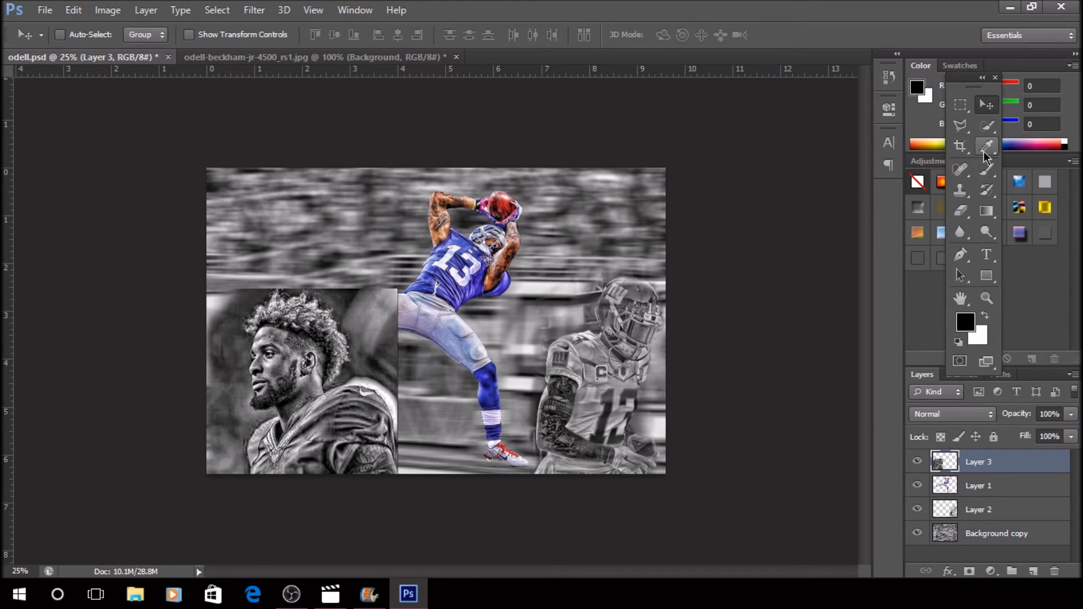
Set the eraser to a soft round brush of 114 px with 0% hardness
{"action": "left_click", "coordinate": [986, 169]}
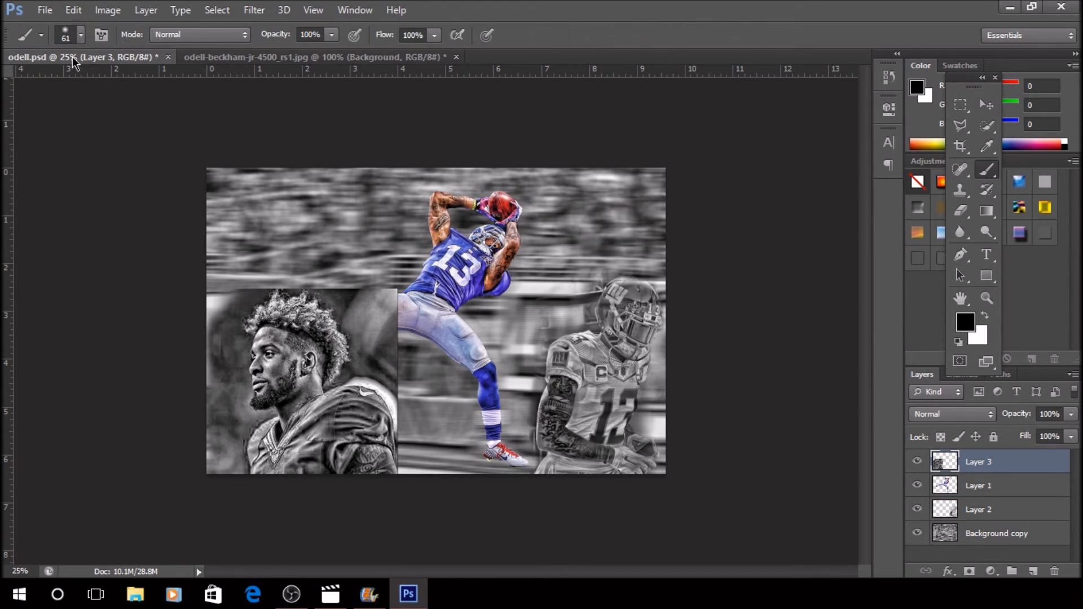
{"action": "left_click", "coordinate": [41, 36]}
{"action": "left_click", "coordinate": [57, 105]}
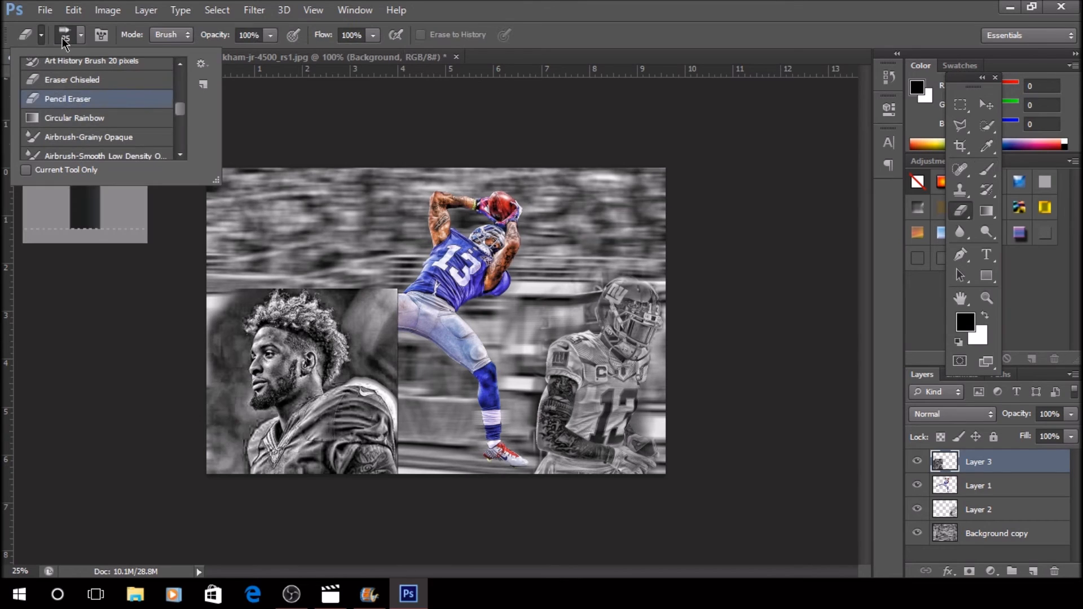
{"action": "left_click", "coordinate": [81, 35]}
{"action": "left_click", "coordinate": [80, 159]}
{"action": "left_click_drag", "start_coordinate": [64, 88], "coordinate": [107, 86]}
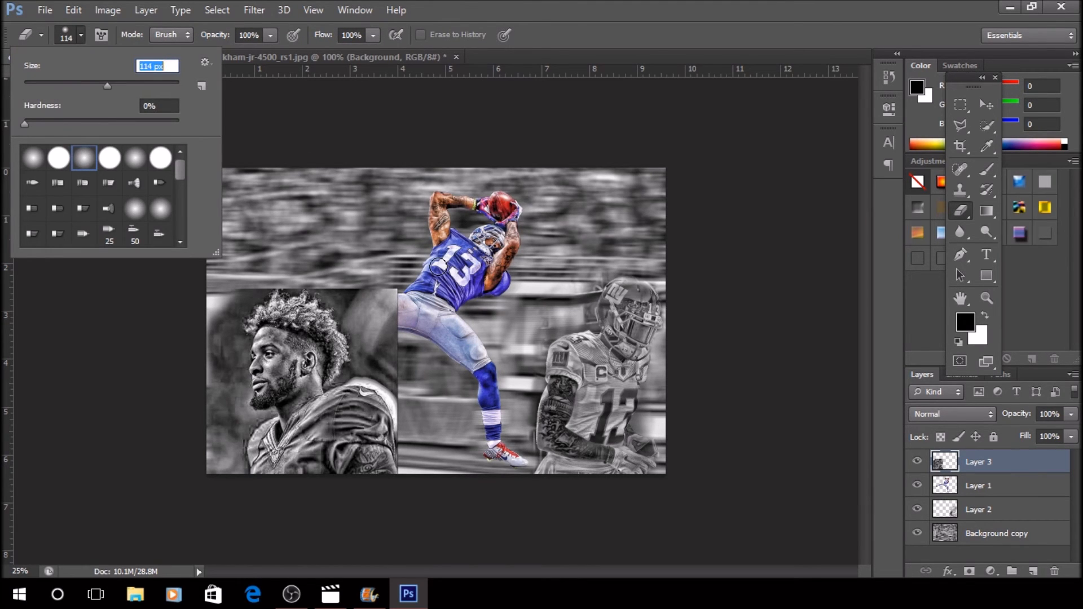
{"action": "key", "text": "Return"}
Erase the portrait's hard rectangular edges and surrounding backdrop around the head and shoulders on Layer 3 at full opacity
{"action": "key", "text": "ctrl+plus"}
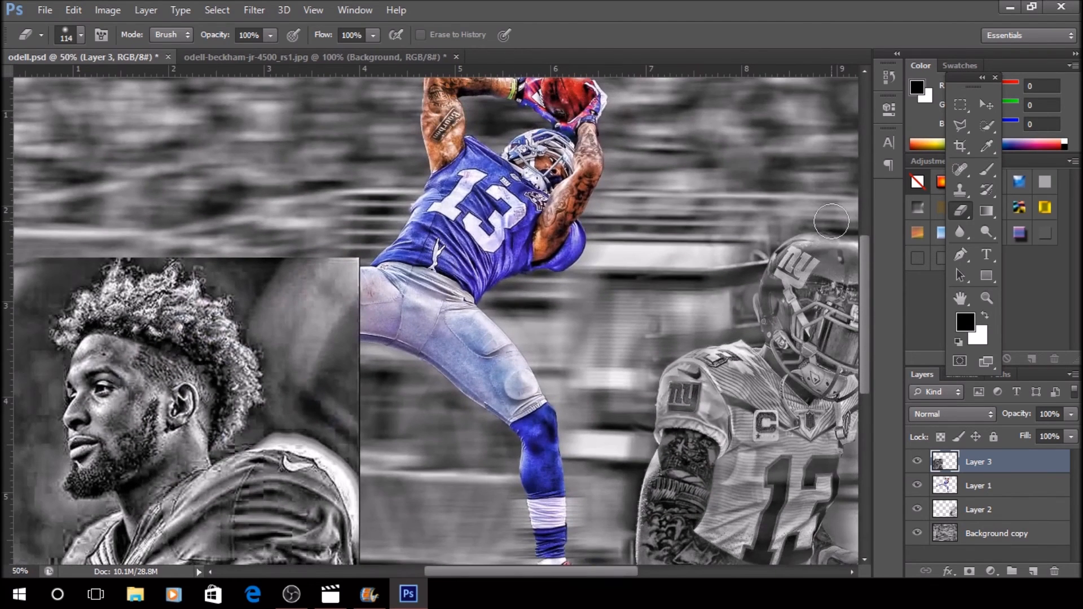
{"action": "mouse_move", "coordinate": [336, 274]}
{"action": "left_mouse_down"}
{"action": "mouse_move", "coordinate": [372, 331]}
{"action": "mouse_move", "coordinate": [310, 241]}
{"action": "mouse_move", "coordinate": [290, 266]}
{"action": "mouse_move", "coordinate": [278, 254]}
{"action": "mouse_move", "coordinate": [346, 350]}
{"action": "mouse_move", "coordinate": [322, 367]}
{"action": "mouse_move", "coordinate": [375, 430]}
{"action": "mouse_move", "coordinate": [382, 483]}
{"action": "mouse_move", "coordinate": [377, 438]}
{"action": "left_mouse_up"}
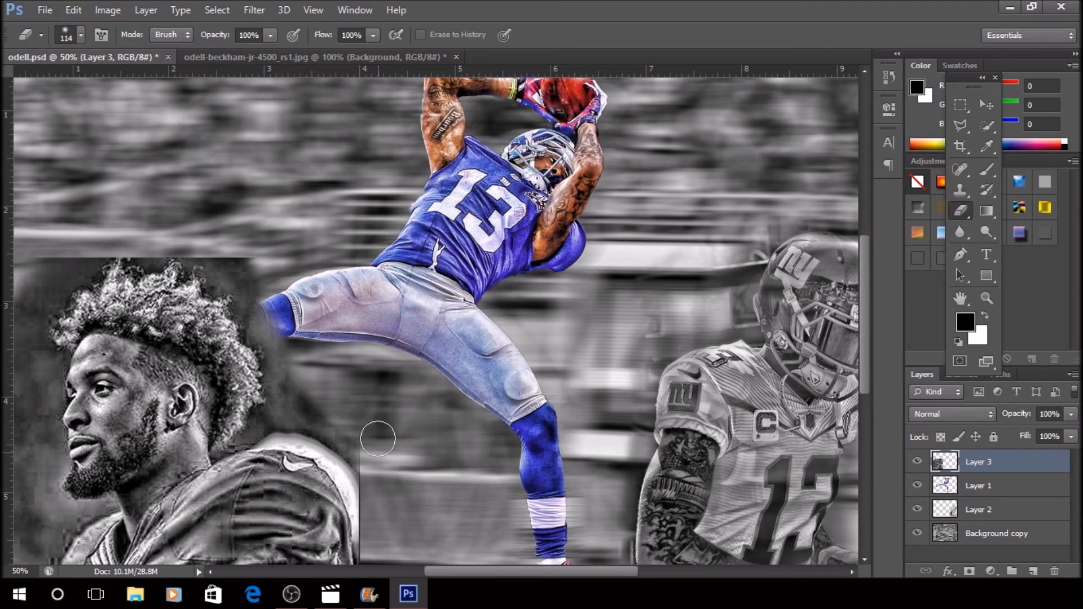
{"action": "scroll", "coordinate": [388, 352], "scroll_direction": "down", "scroll_amount": 5}
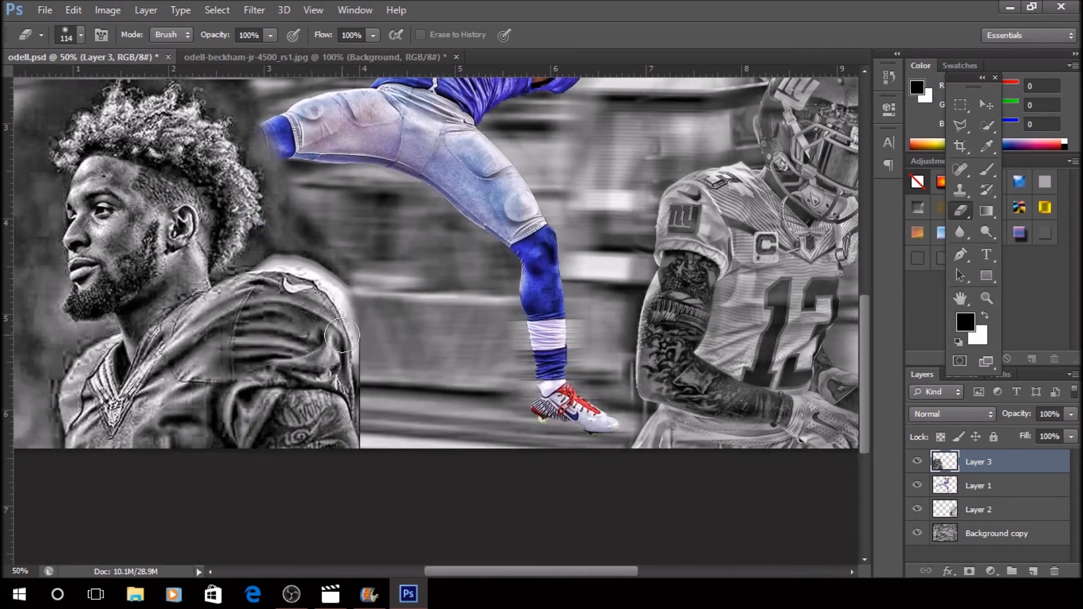
{"action": "left_click_drag", "start_coordinate": [443, 574], "coordinate": [379, 572]}
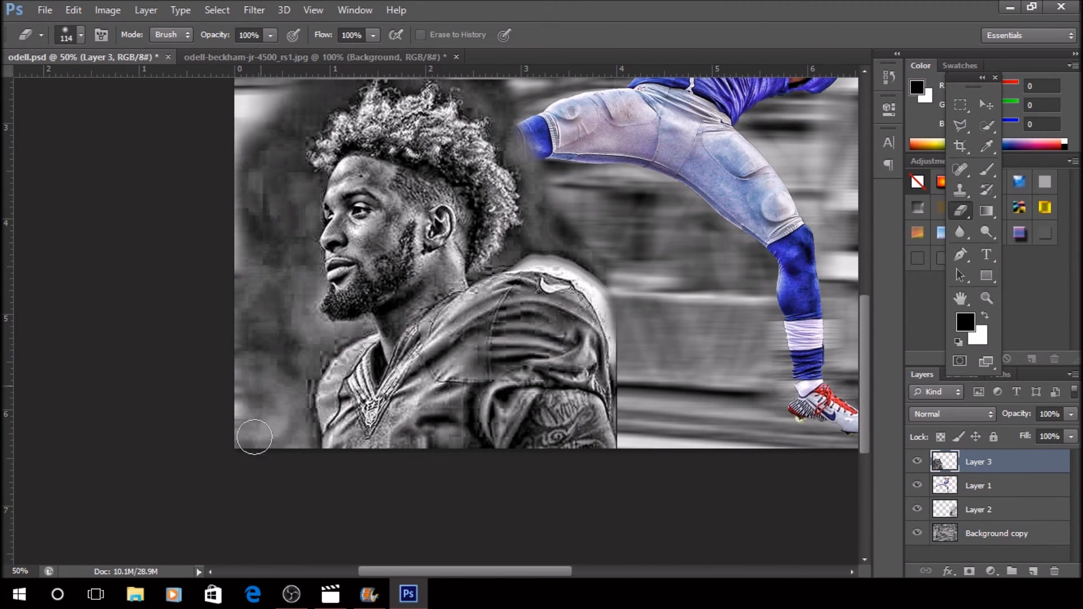
{"action": "scroll", "coordinate": [259, 211], "scroll_direction": "up", "scroll_amount": 3}
{"action": "scroll", "coordinate": [259, 210], "scroll_direction": "up", "scroll_amount": 1}
{"action": "mouse_move", "coordinate": [307, 168]}
{"action": "left_mouse_down"}
{"action": "mouse_move", "coordinate": [475, 176]}
{"action": "mouse_move", "coordinate": [503, 191]}
{"action": "mouse_move", "coordinate": [505, 166]}
{"action": "mouse_move", "coordinate": [525, 211]}
{"action": "mouse_move", "coordinate": [525, 234]}
{"action": "mouse_move", "coordinate": [518, 227]}
{"action": "mouse_move", "coordinate": [616, 347]}
{"action": "mouse_move", "coordinate": [553, 312]}
{"action": "left_mouse_up"}
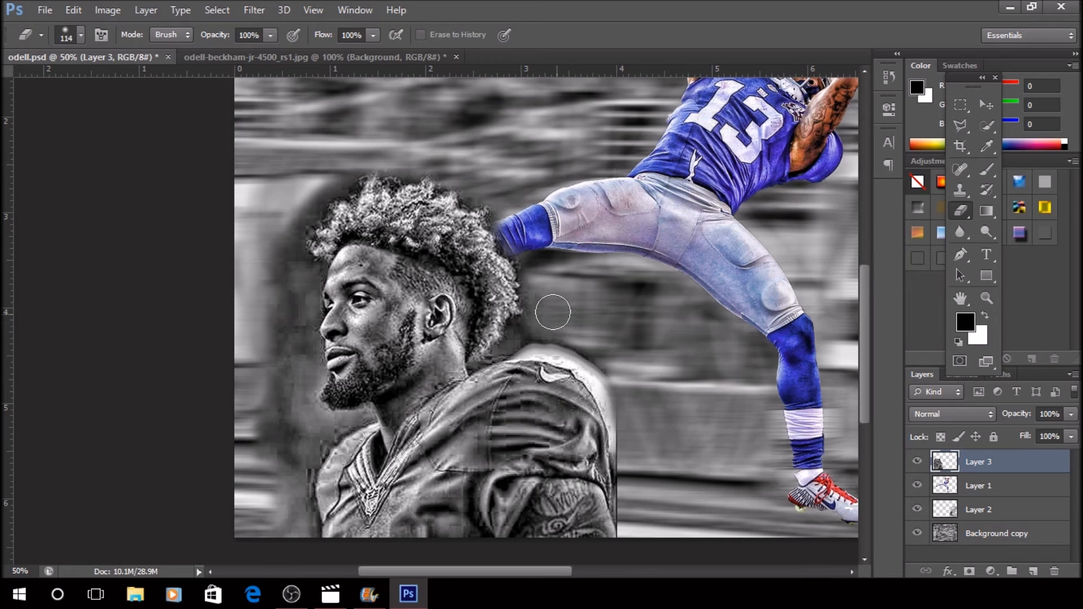
{"action": "mouse_move", "coordinate": [252, 381]}
{"action": "left_mouse_down"}
{"action": "mouse_move", "coordinate": [264, 408]}
{"action": "mouse_move", "coordinate": [274, 403]}
{"action": "mouse_move", "coordinate": [272, 248]}
{"action": "mouse_move", "coordinate": [273, 457]}
{"action": "left_mouse_up"}
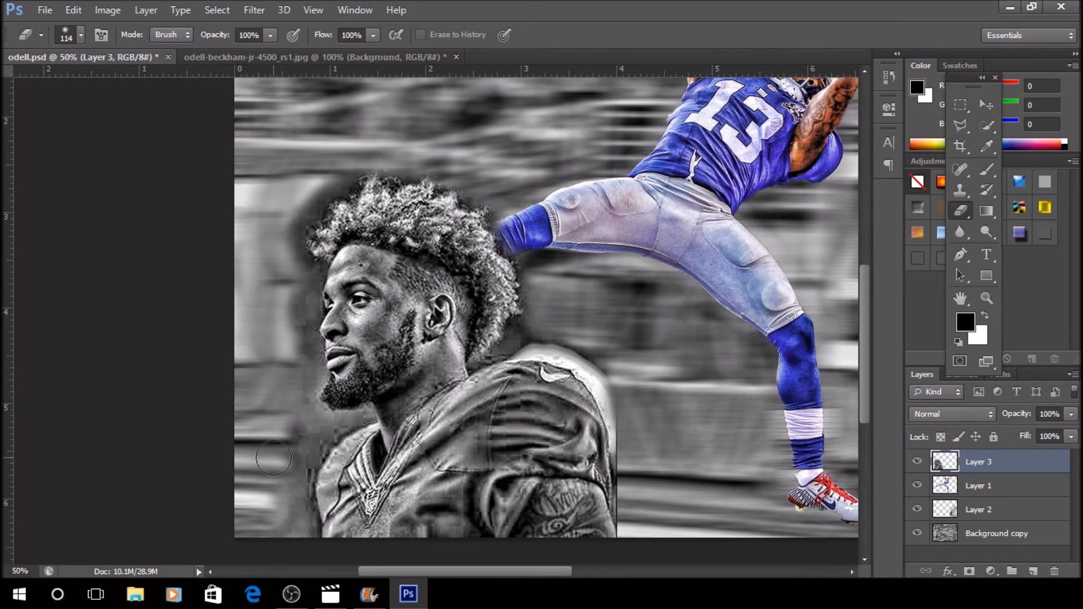
Set the eraser opacity to 26% and softly fade the portrait's hair, shoulders and jersey edges into the background
{"action": "left_click", "coordinate": [267, 36]}
{"action": "left_click_drag", "start_coordinate": [221, 52], "coordinate": [211, 53]}
{"action": "mouse_move", "coordinate": [271, 246]}
{"action": "left_mouse_down"}
{"action": "mouse_move", "coordinate": [309, 182]}
{"action": "mouse_move", "coordinate": [293, 216]}
{"action": "mouse_move", "coordinate": [345, 164]}
{"action": "mouse_move", "coordinate": [310, 191]}
{"action": "mouse_move", "coordinate": [387, 176]}
{"action": "mouse_move", "coordinate": [443, 210]}
{"action": "mouse_move", "coordinate": [430, 212]}
{"action": "mouse_move", "coordinate": [501, 287]}
{"action": "mouse_move", "coordinate": [462, 227]}
{"action": "mouse_move", "coordinate": [520, 264]}
{"action": "left_mouse_up"}
{"action": "scroll", "coordinate": [608, 415], "scroll_direction": "down", "scroll_amount": 3}
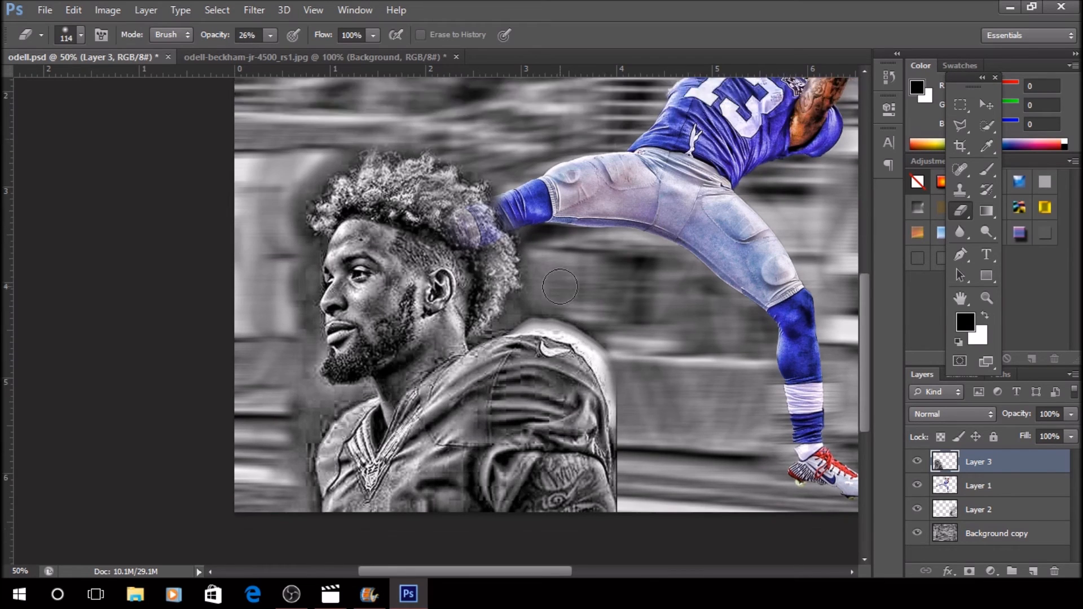
{"action": "mouse_move", "coordinate": [589, 301]}
{"action": "left_mouse_down"}
{"action": "mouse_move", "coordinate": [537, 280]}
{"action": "mouse_move", "coordinate": [620, 309]}
{"action": "mouse_move", "coordinate": [602, 307]}
{"action": "mouse_move", "coordinate": [630, 385]}
{"action": "mouse_move", "coordinate": [616, 328]}
{"action": "mouse_move", "coordinate": [618, 472]}
{"action": "mouse_move", "coordinate": [609, 372]}
{"action": "mouse_move", "coordinate": [620, 471]}
{"action": "mouse_move", "coordinate": [581, 316]}
{"action": "mouse_move", "coordinate": [593, 462]}
{"action": "mouse_move", "coordinate": [533, 271]}
{"action": "mouse_move", "coordinate": [541, 467]}
{"action": "mouse_move", "coordinate": [507, 346]}
{"action": "mouse_move", "coordinate": [526, 314]}
{"action": "mouse_move", "coordinate": [567, 435]}
{"action": "left_mouse_up"}
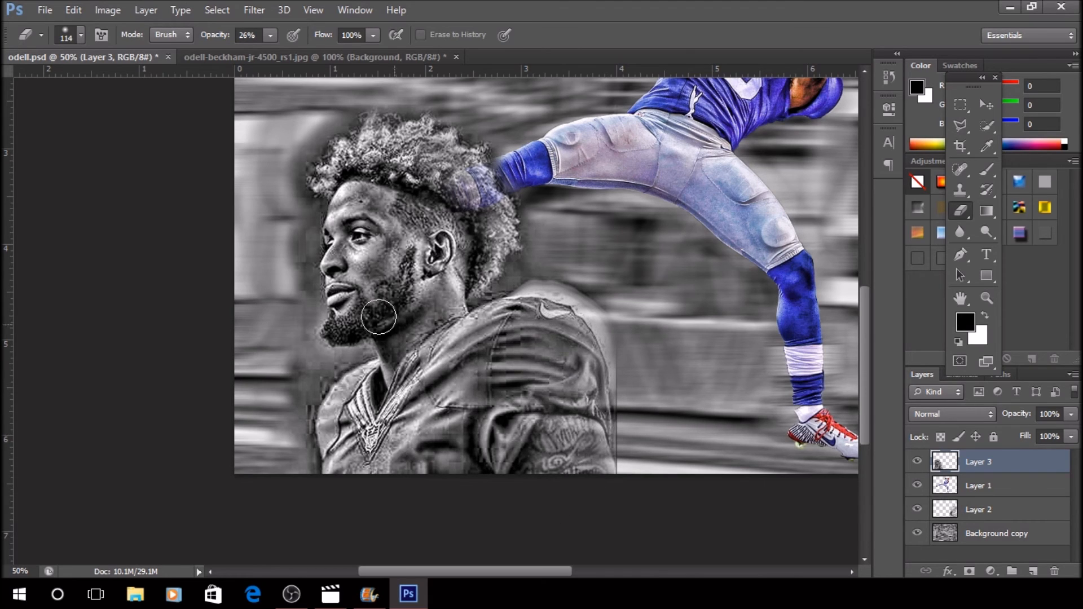
{"action": "mouse_move", "coordinate": [319, 489]}
{"action": "left_mouse_down"}
{"action": "mouse_move", "coordinate": [287, 212]}
{"action": "mouse_move", "coordinate": [292, 234]}
{"action": "mouse_move", "coordinate": [321, 262]}
{"action": "left_mouse_up"}
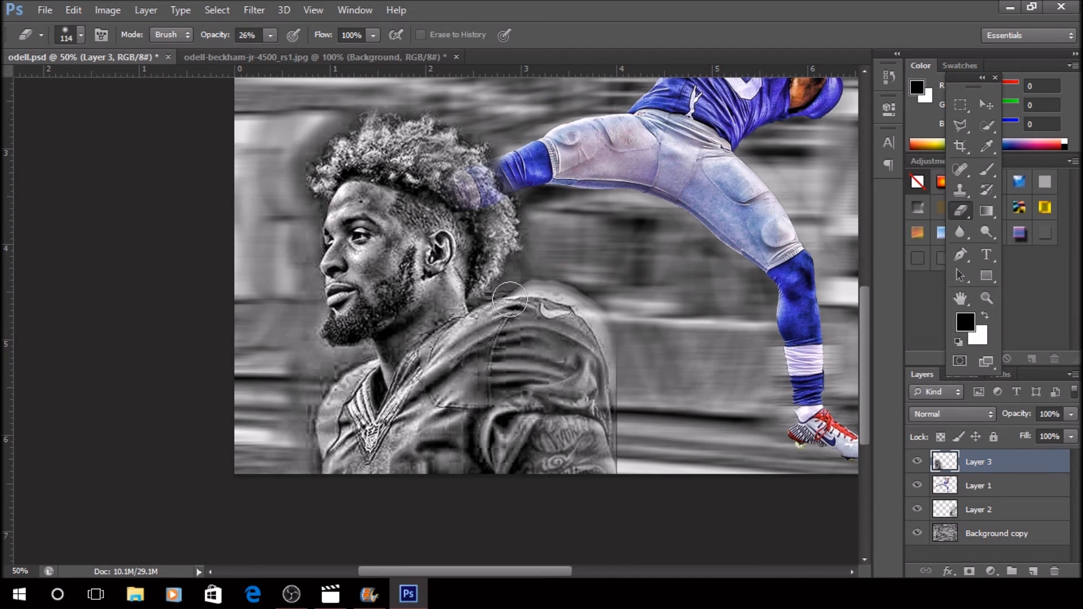
{"action": "mouse_move", "coordinate": [516, 454]}
{"action": "left_mouse_down"}
{"action": "mouse_move", "coordinate": [606, 419]}
{"action": "mouse_move", "coordinate": [602, 322]}
{"action": "left_mouse_up"}
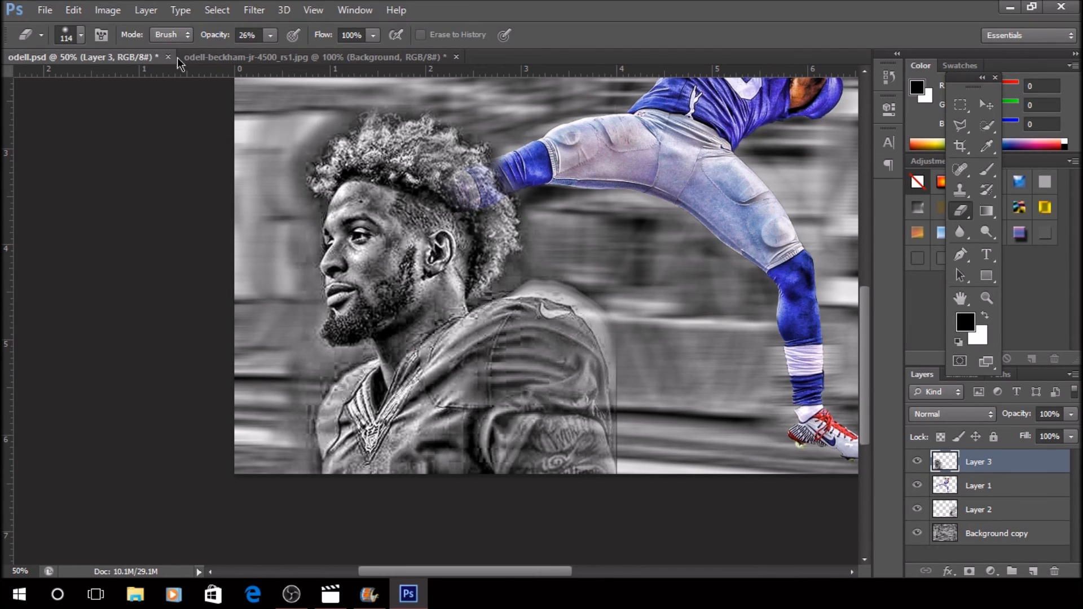
Set the eraser to 100% opacity and 45 px, and remove the bright rim and straight edge along the portrait's back shoulder and arm
{"action": "left_click", "coordinate": [269, 35]}
{"action": "left_click_drag", "start_coordinate": [285, 54], "coordinate": [344, 56]}
{"action": "left_click", "coordinate": [83, 36]}
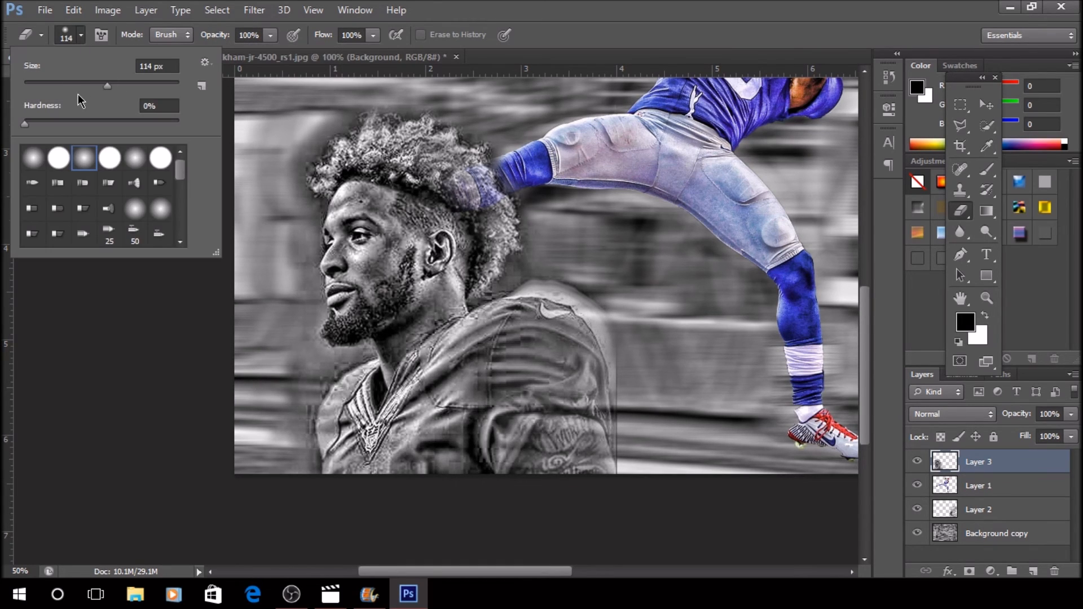
{"action": "left_click", "coordinate": [59, 85]}
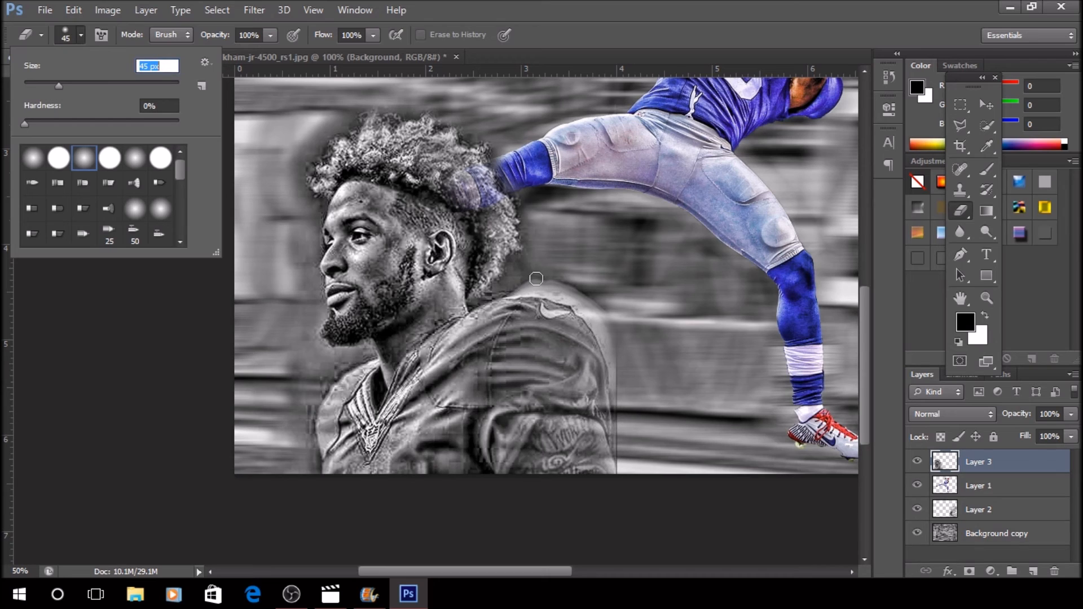
{"action": "left_click", "coordinate": [618, 453]}
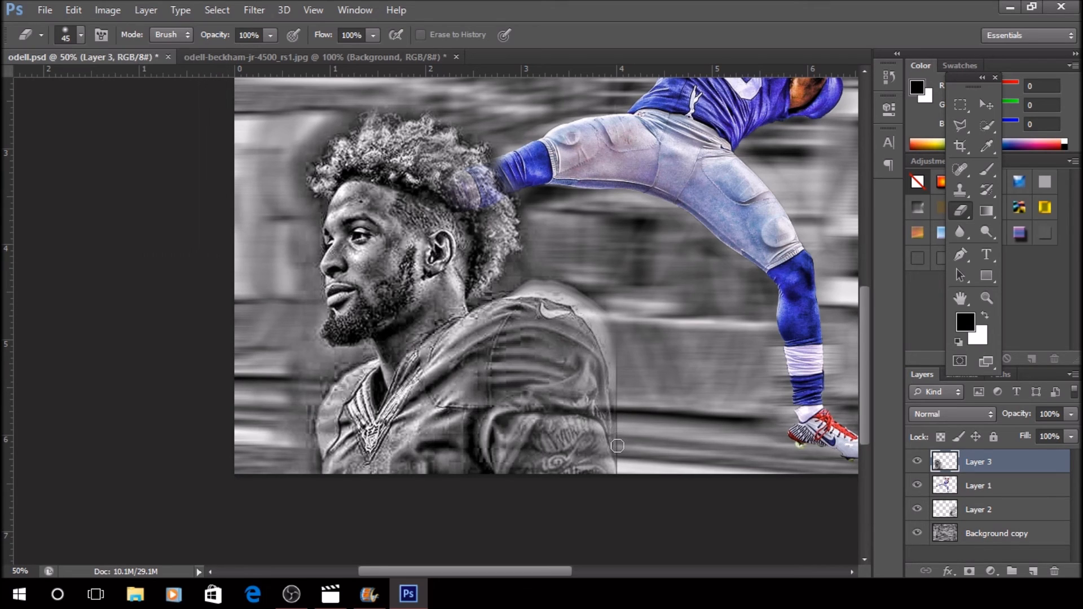
{"action": "mouse_move", "coordinate": [617, 410]}
{"action": "left_mouse_down"}
{"action": "mouse_move", "coordinate": [606, 317]}
{"action": "mouse_move", "coordinate": [547, 283]}
{"action": "mouse_move", "coordinate": [517, 291]}
{"action": "mouse_move", "coordinate": [566, 299]}
{"action": "mouse_move", "coordinate": [601, 330]}
{"action": "left_mouse_up"}
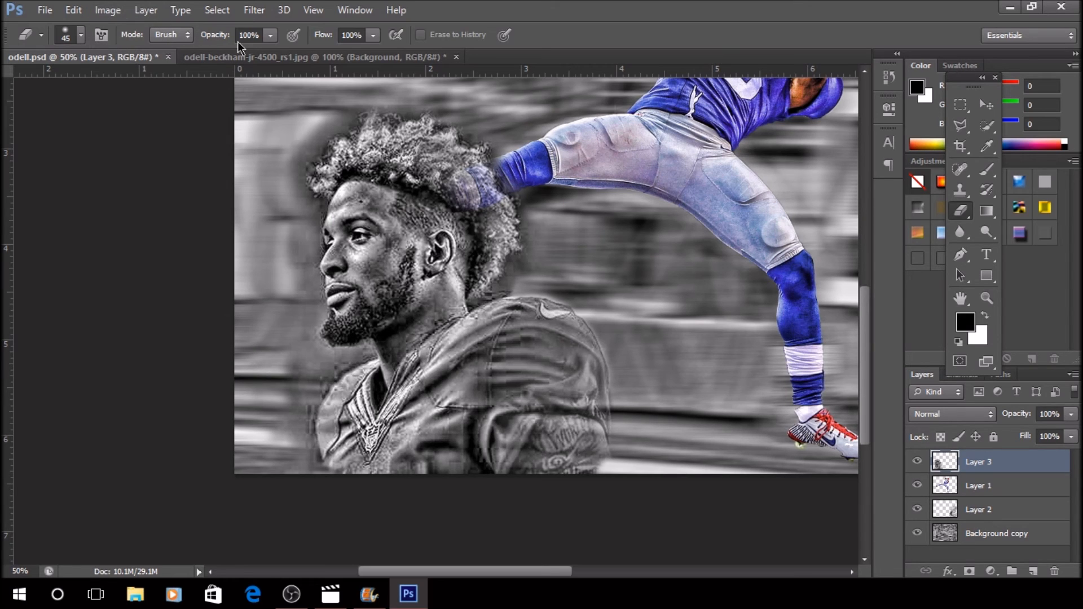
Set the eraser opacity to 16% and lightly blend the portrait's arm, chest and face outlines into the background
{"action": "left_click_drag", "start_coordinate": [270, 36], "coordinate": [204, 63]}
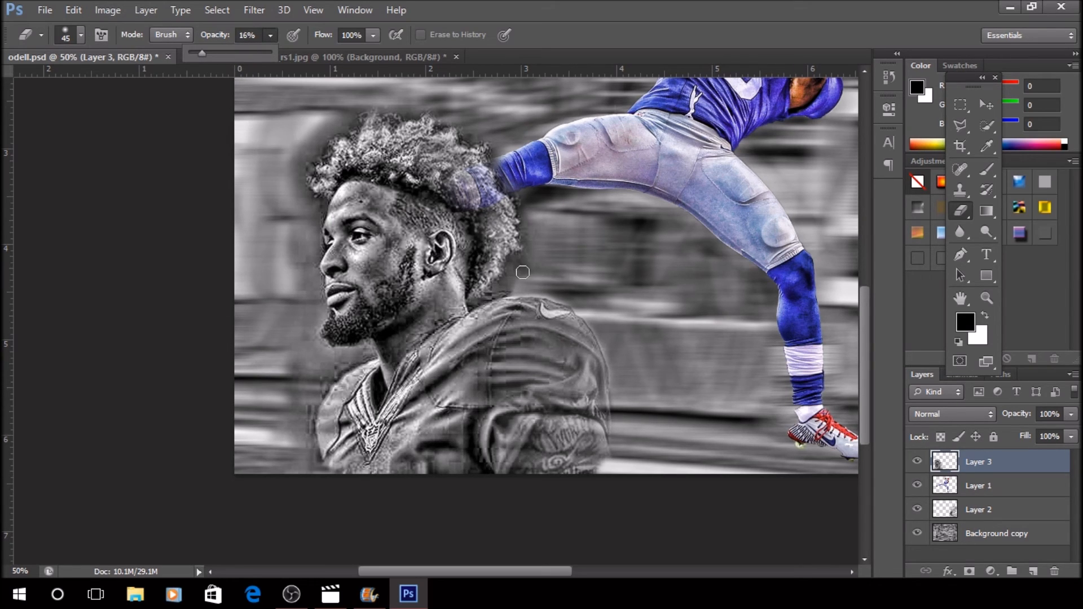
{"action": "left_click", "coordinate": [605, 394]}
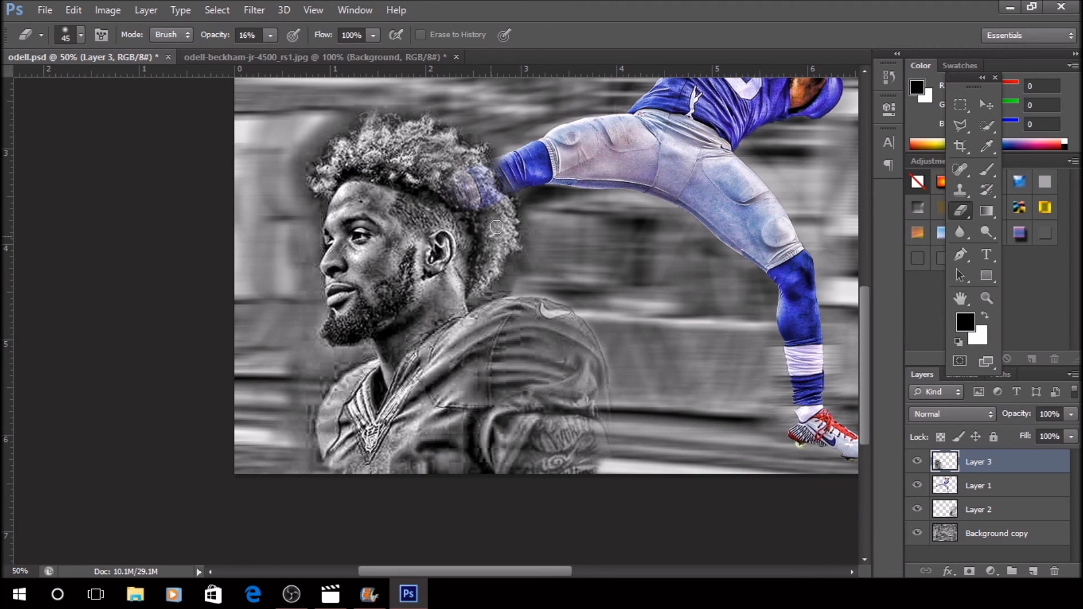
{"action": "left_click_drag", "start_coordinate": [315, 398], "coordinate": [305, 415]}
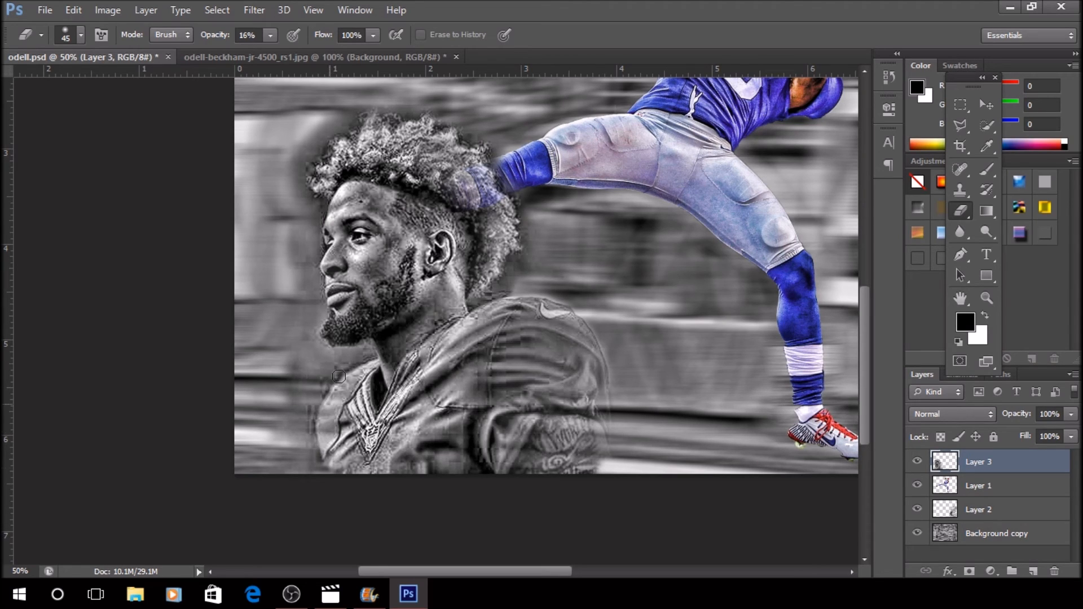
{"action": "left_click_drag", "start_coordinate": [328, 274], "coordinate": [335, 189]}
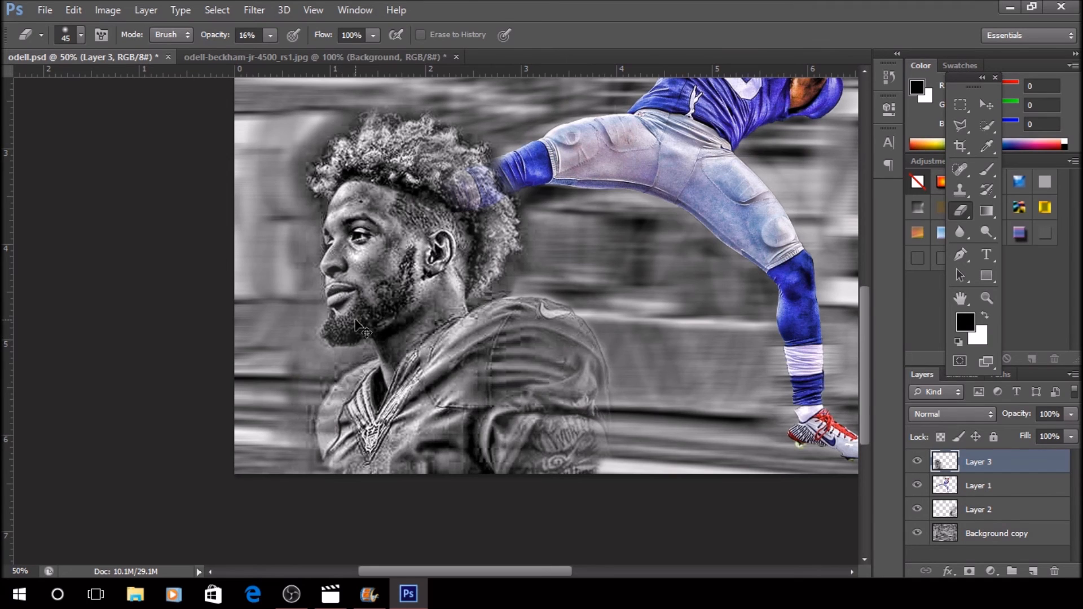
{"action": "key", "text": "ctrl+minus"}
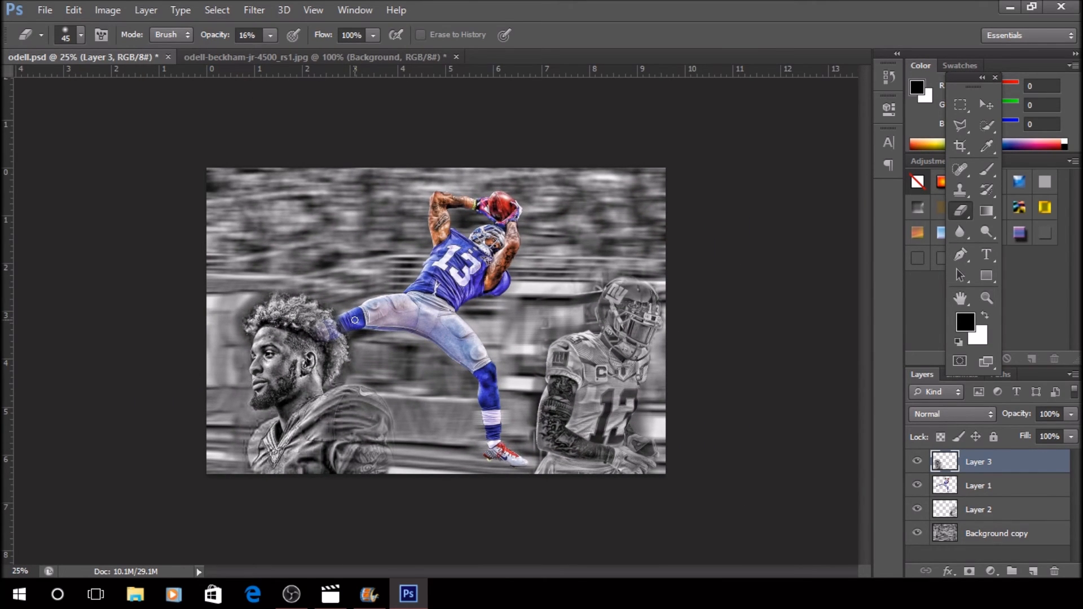
Enlarge the portrait on Layer 3 to the full canvas height and position it over the left half of the composite
{"action": "left_click", "coordinate": [986, 104]}
{"action": "mouse_move", "coordinate": [319, 433]}
{"action": "left_mouse_down"}
{"action": "mouse_move", "coordinate": [291, 441]}
{"action": "mouse_move", "coordinate": [325, 443]}
{"action": "left_mouse_up"}
{"action": "key", "text": "ctrl+t"}
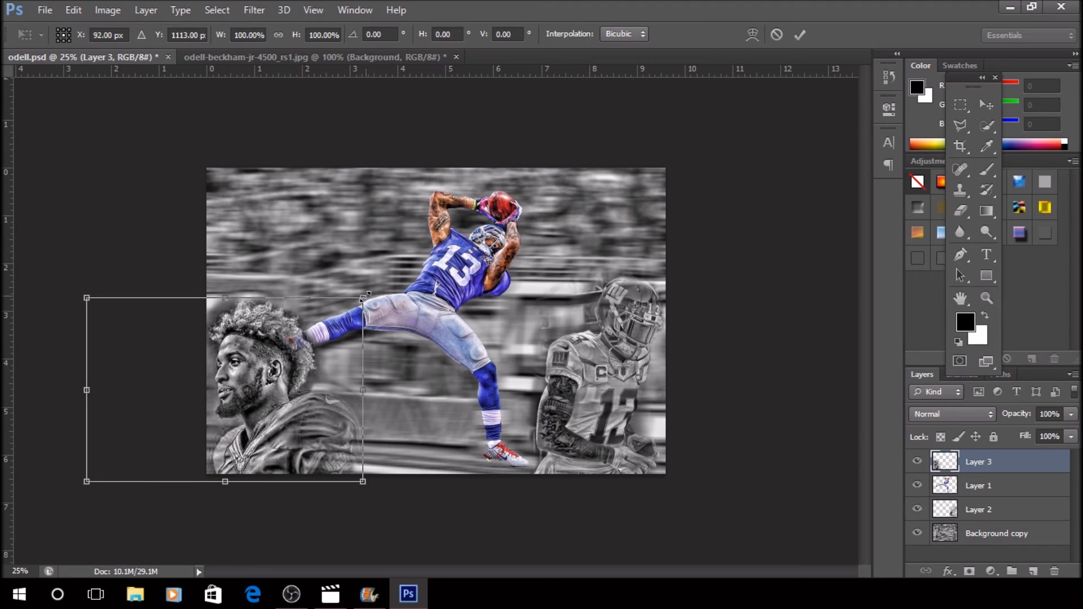
{"action": "left_click_drag", "start_coordinate": [361, 299], "coordinate": [384, 283]}
{"action": "left_click_drag", "start_coordinate": [268, 450], "coordinate": [278, 341]}
{"action": "left_click_drag", "start_coordinate": [381, 354], "coordinate": [566, 477]}
{"action": "left_click_drag", "start_coordinate": [402, 373], "coordinate": [300, 368]}
{"action": "key", "text": "Return"}
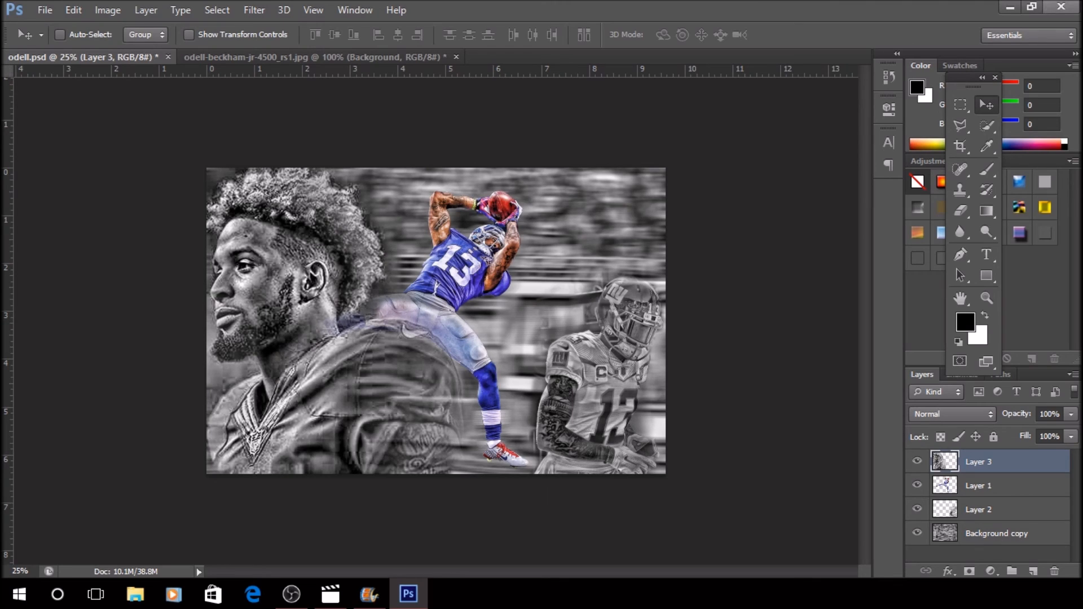
Enlarge the faded player on Layer 2, shift him inward from the right side, and move Layer 2 above Layer 1
{"action": "left_click", "coordinate": [968, 509]}
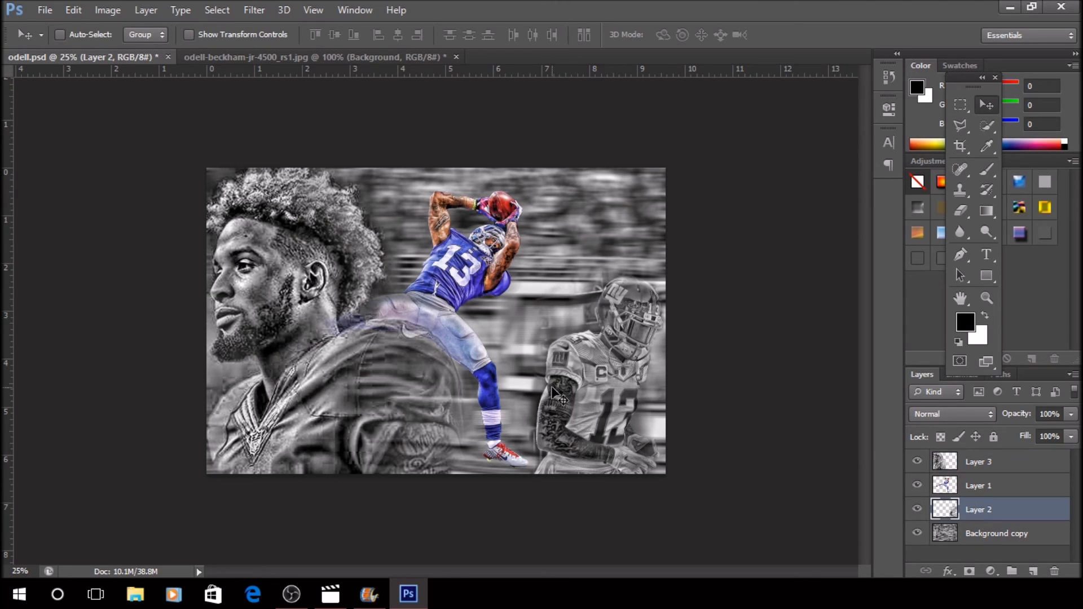
{"action": "key", "text": "ctrl+t"}
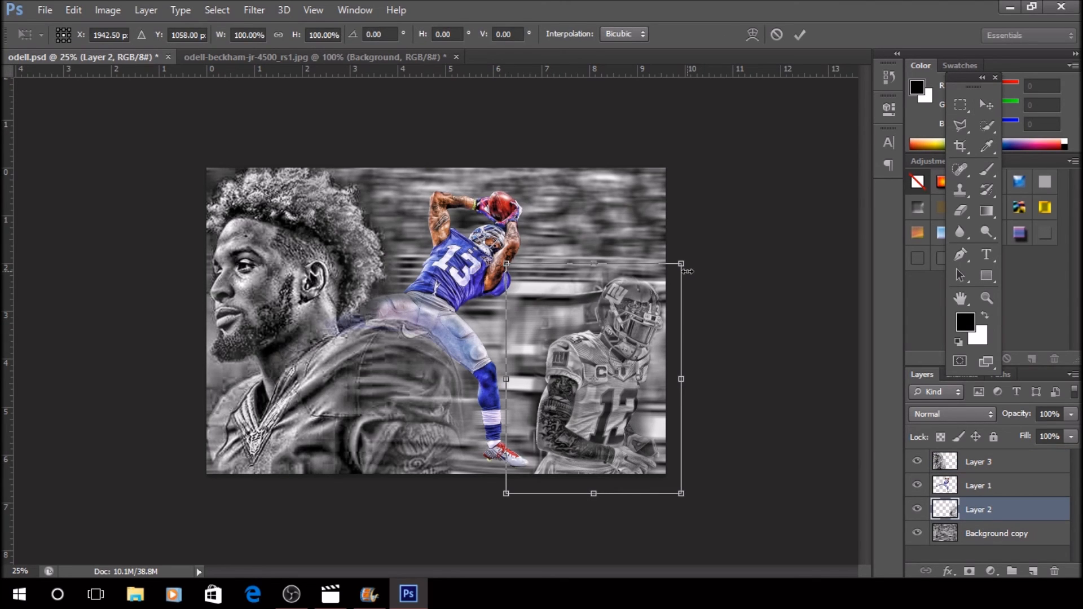
{"action": "left_click_drag", "start_coordinate": [776, 241], "coordinate": [826, 223]}
{"action": "left_click_drag", "start_coordinate": [633, 339], "coordinate": [585, 337]}
{"action": "key", "text": "Return"}
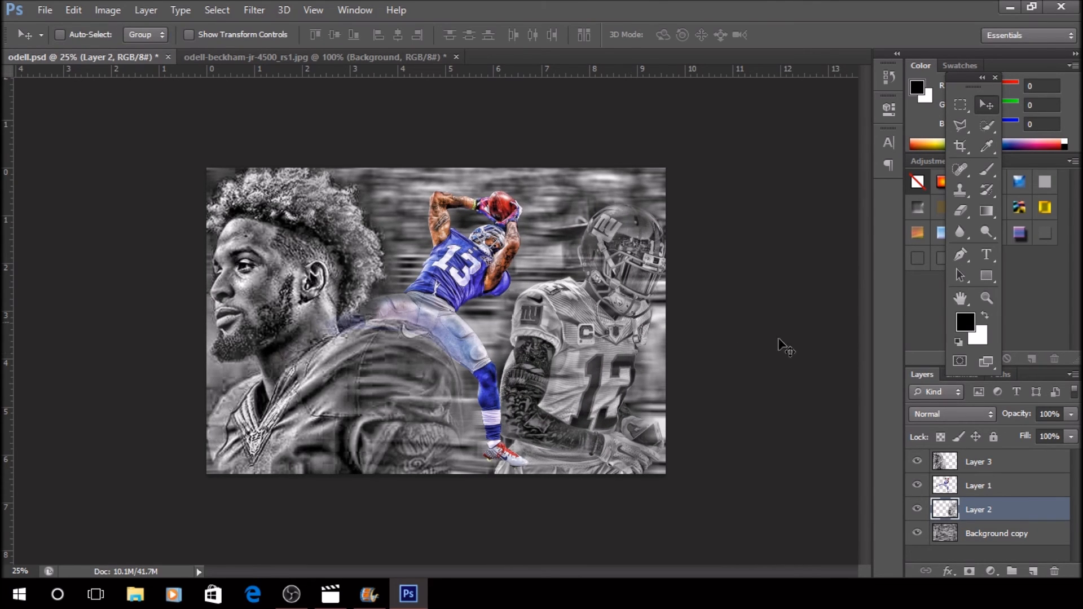
{"action": "left_click_drag", "start_coordinate": [958, 514], "coordinate": [967, 482]}
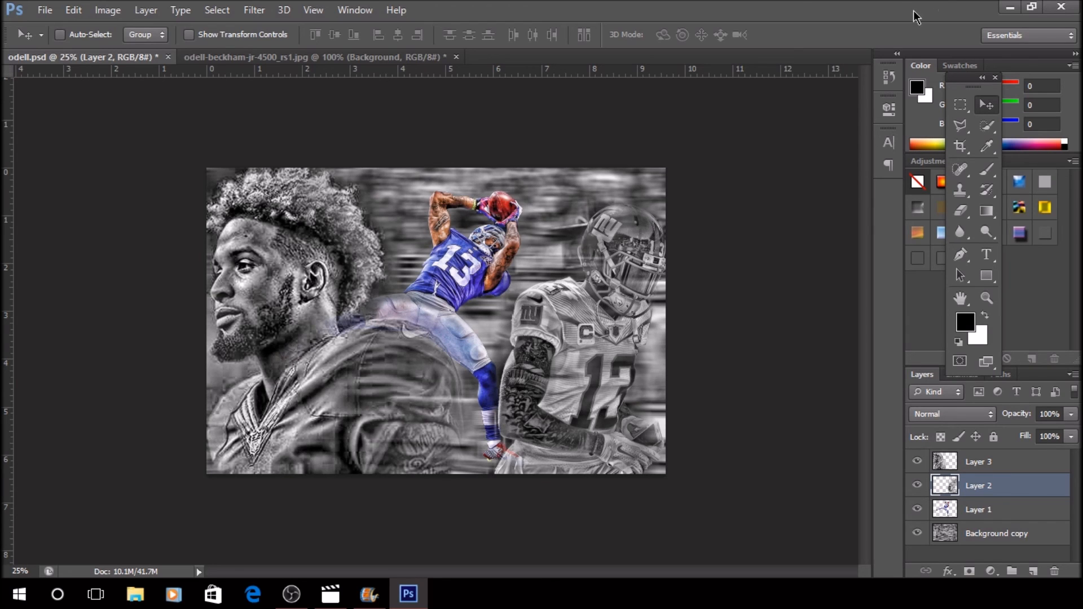
Save a JPEG copy of the composite as odell.jpg on the desktop
{"action": "left_click", "coordinate": [1010, 7]}
{"action": "left_click", "coordinate": [54, 15]}
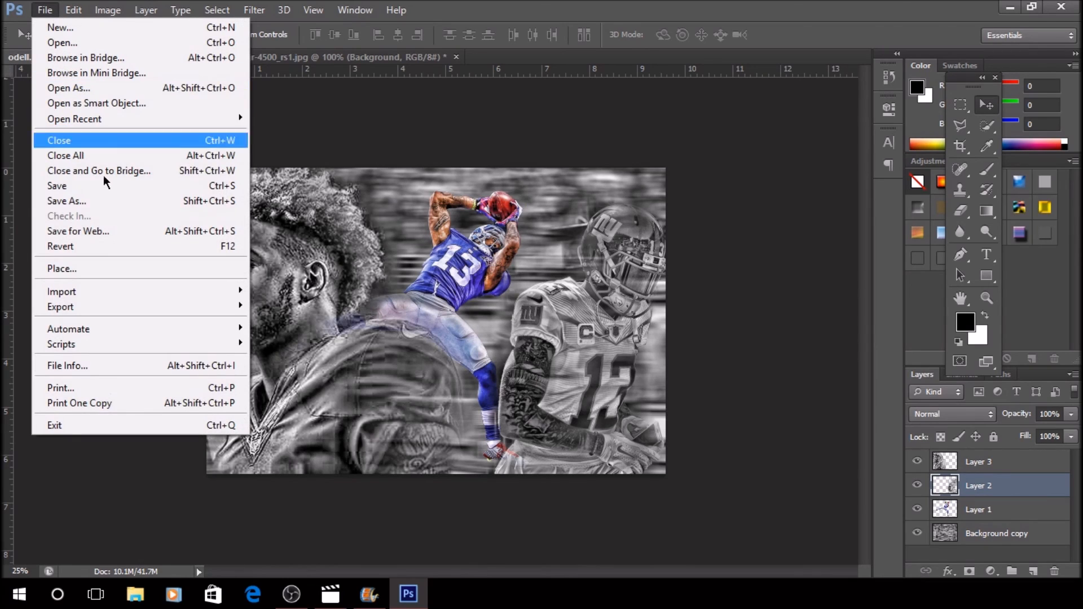
{"action": "left_click", "coordinate": [68, 201]}
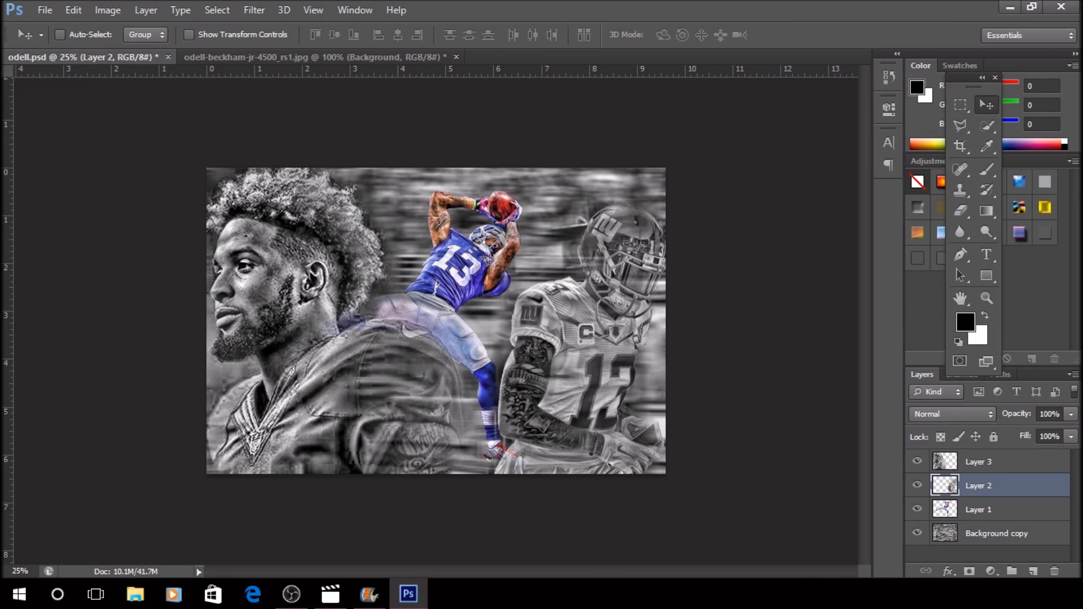
{"action": "key", "text": "h"}
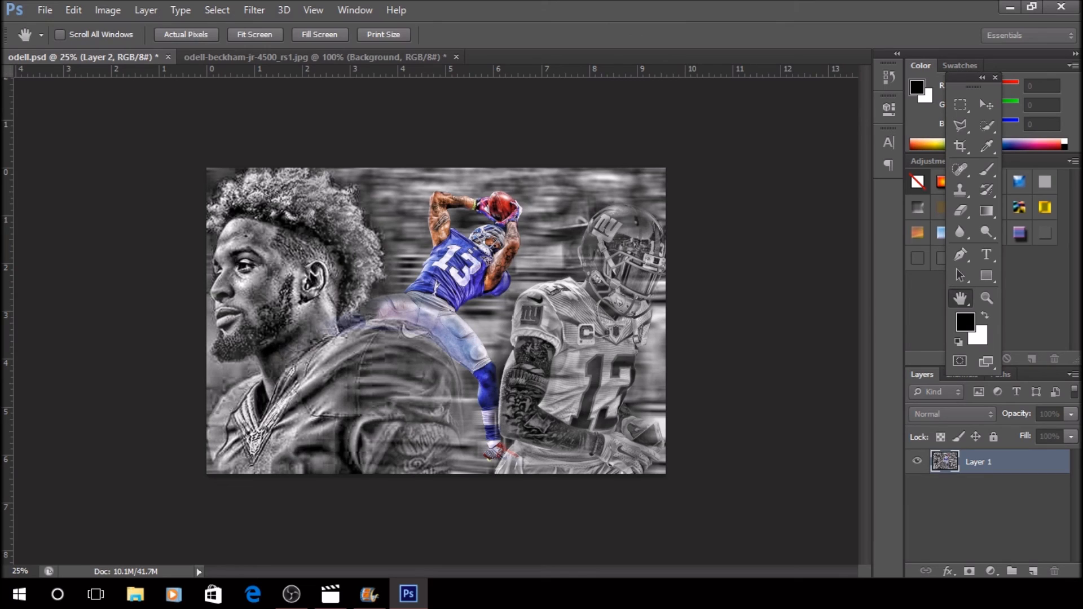
{"action": "key", "text": "Return"}
Quit Photoshop without saving changes to the open documents
{"action": "left_click", "coordinate": [1060, 7]}
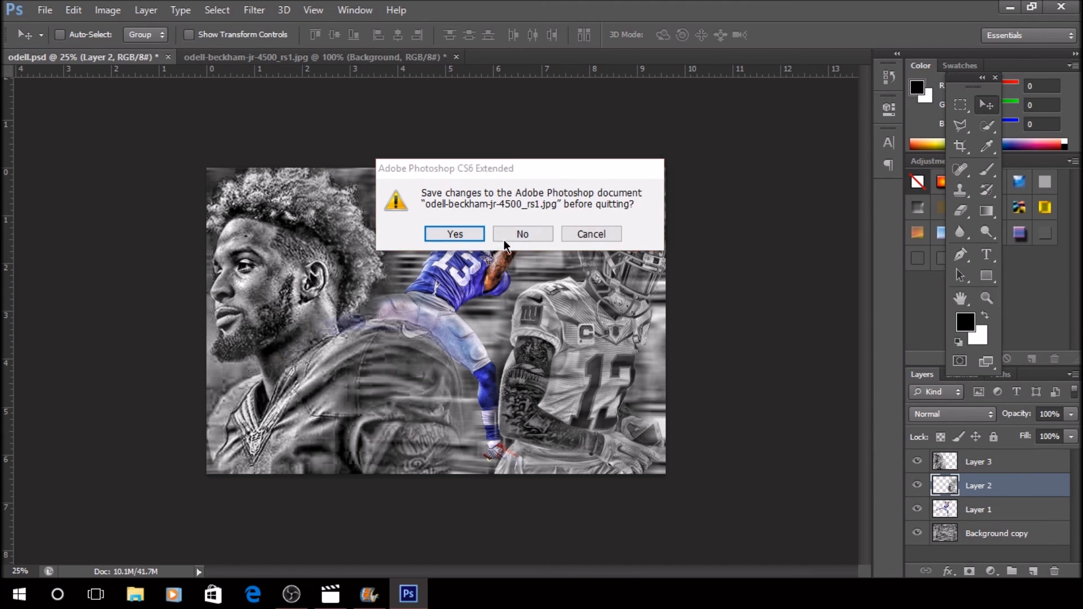
{"action": "left_click", "coordinate": [522, 234]}
{"action": "left_click", "coordinate": [534, 234]}
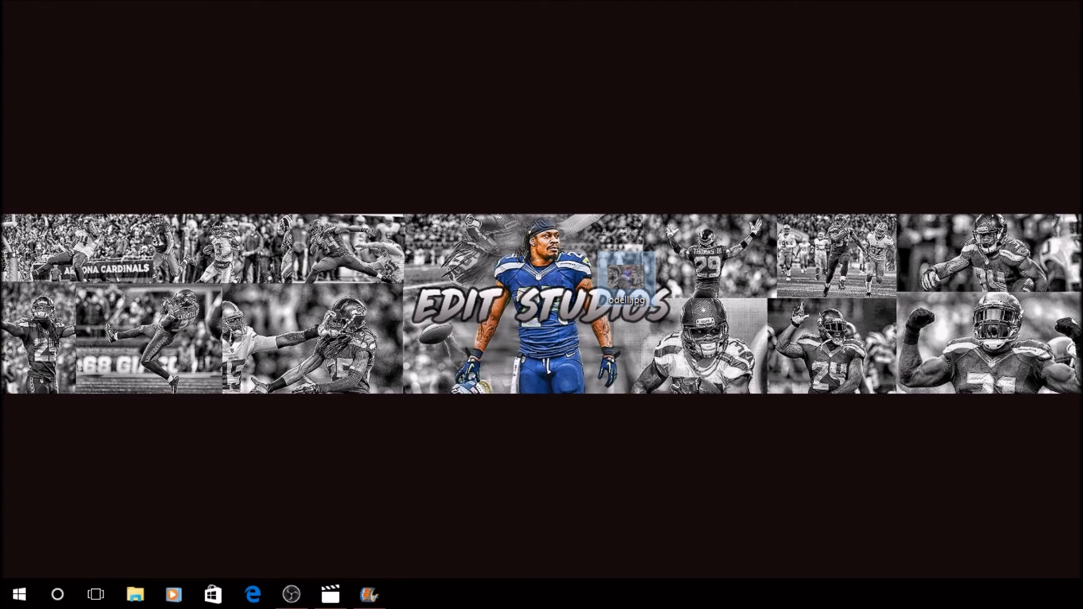
Open odell.jpg from the desktop in Photos and maximize the window to review the finished edit
{"action": "double_click", "coordinate": [626, 276]}
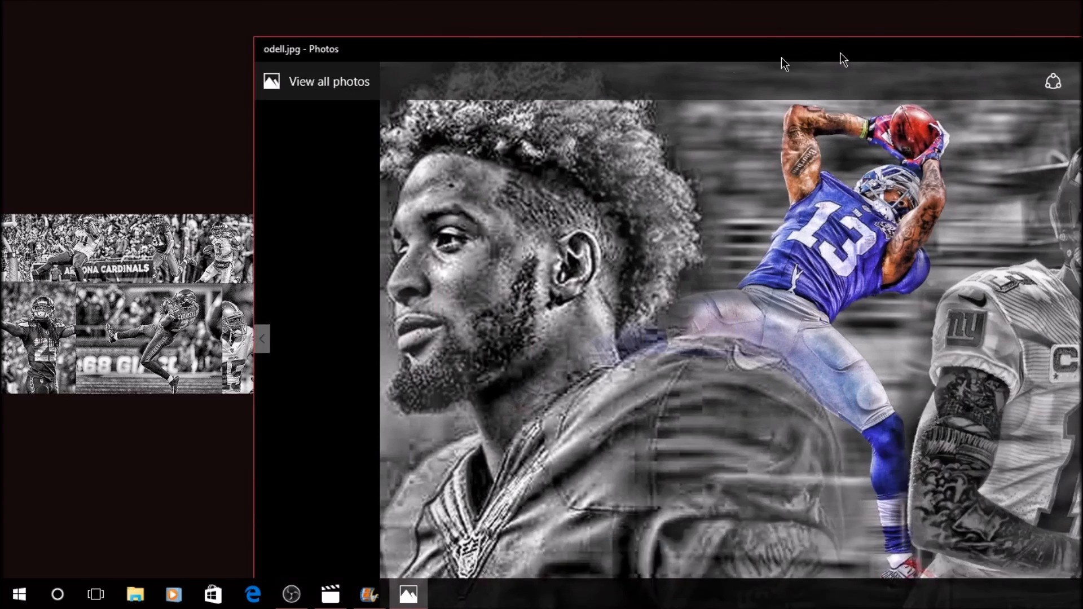
{"action": "left_click_drag", "start_coordinate": [840, 52], "coordinate": [569, 48]}
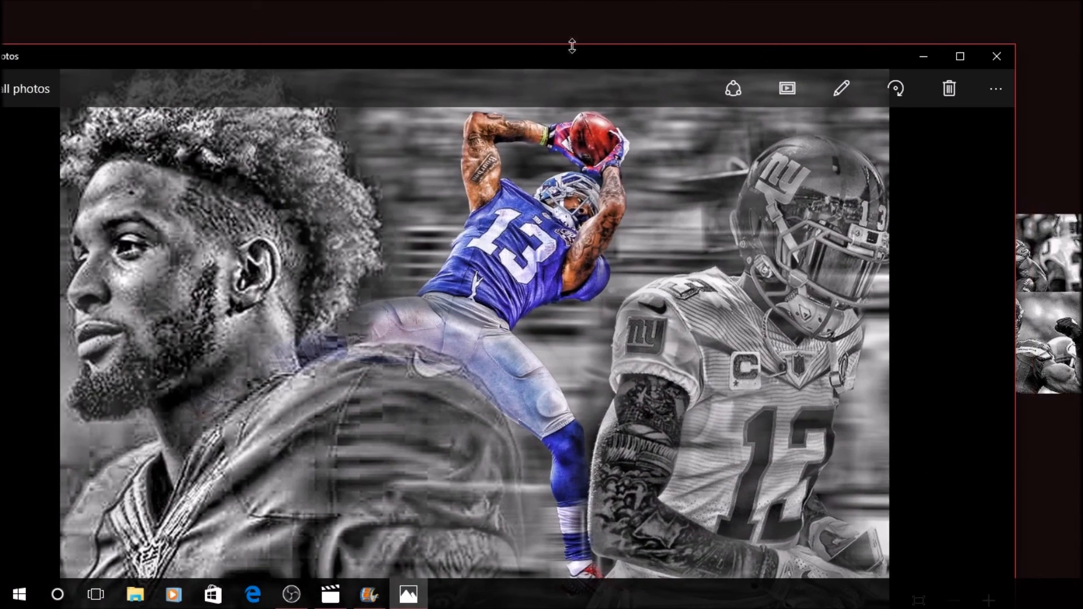
{"action": "left_click", "coordinate": [957, 53]}
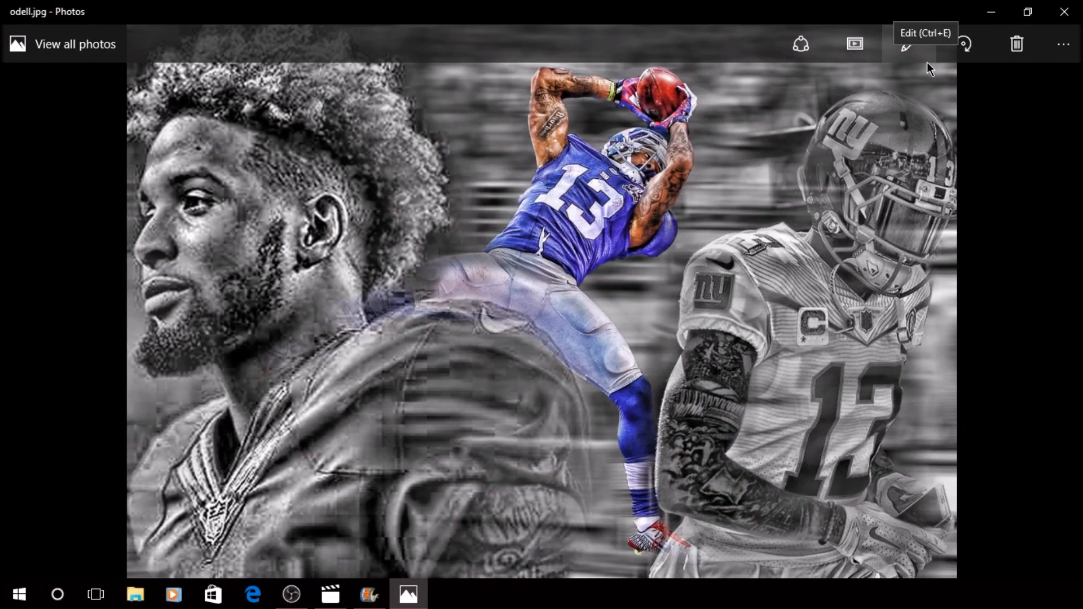